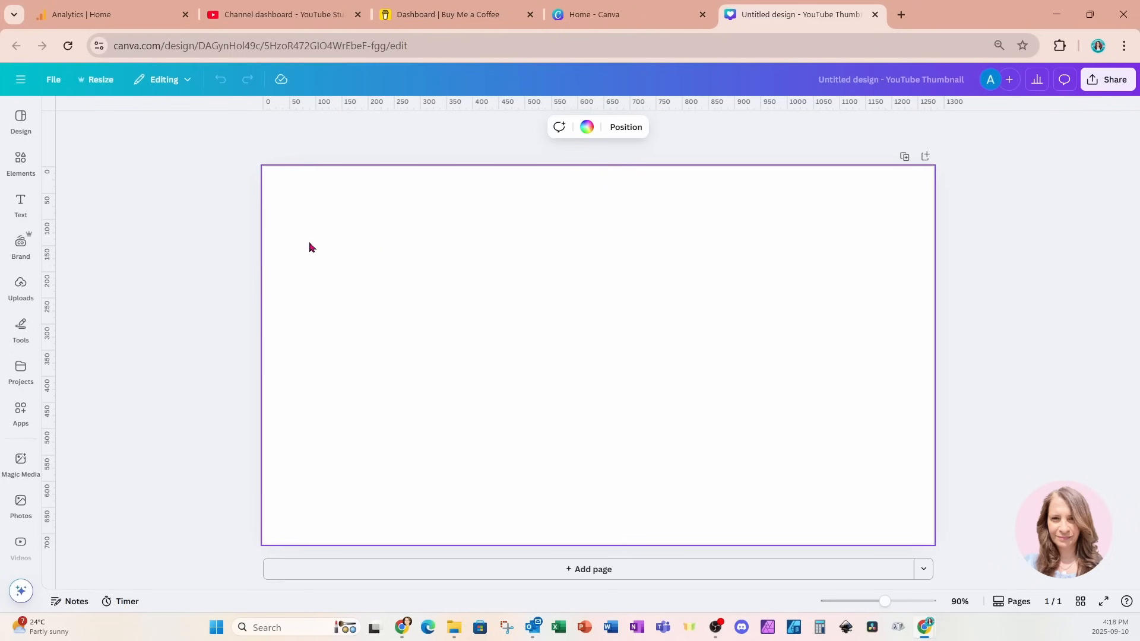
# Add the uploaded photo of the soccer player kicking a ball to the page and set it as the background
pyautogui.click(21, 325)
pyautogui.click(24, 302)
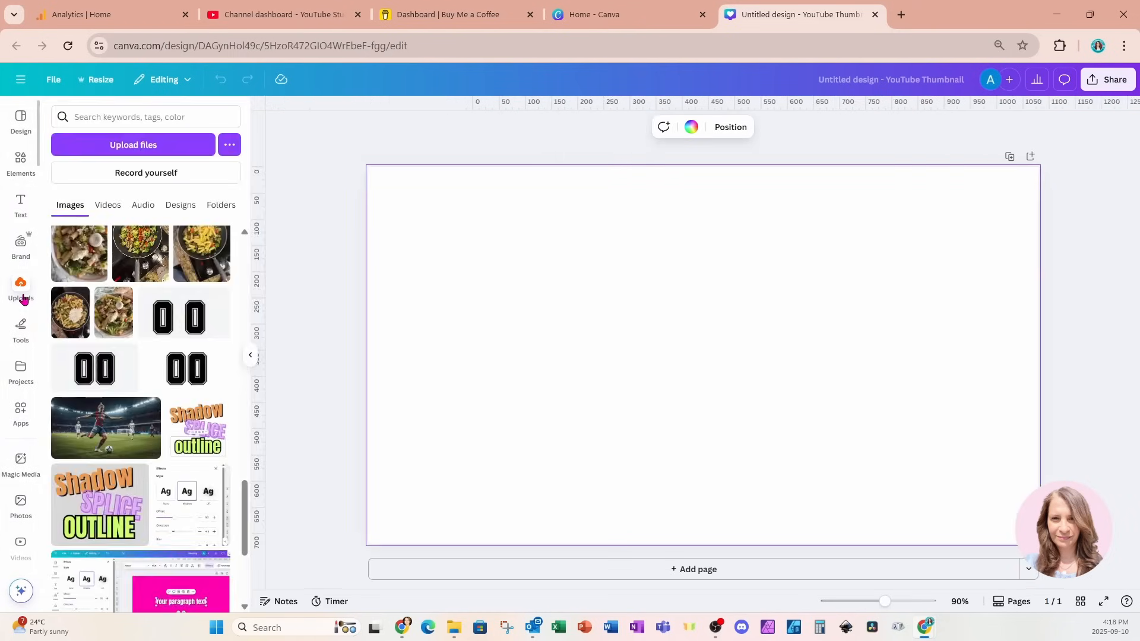
pyautogui.scroll(-6, 95, 383)
pyautogui.scroll(-10, 90, 382)
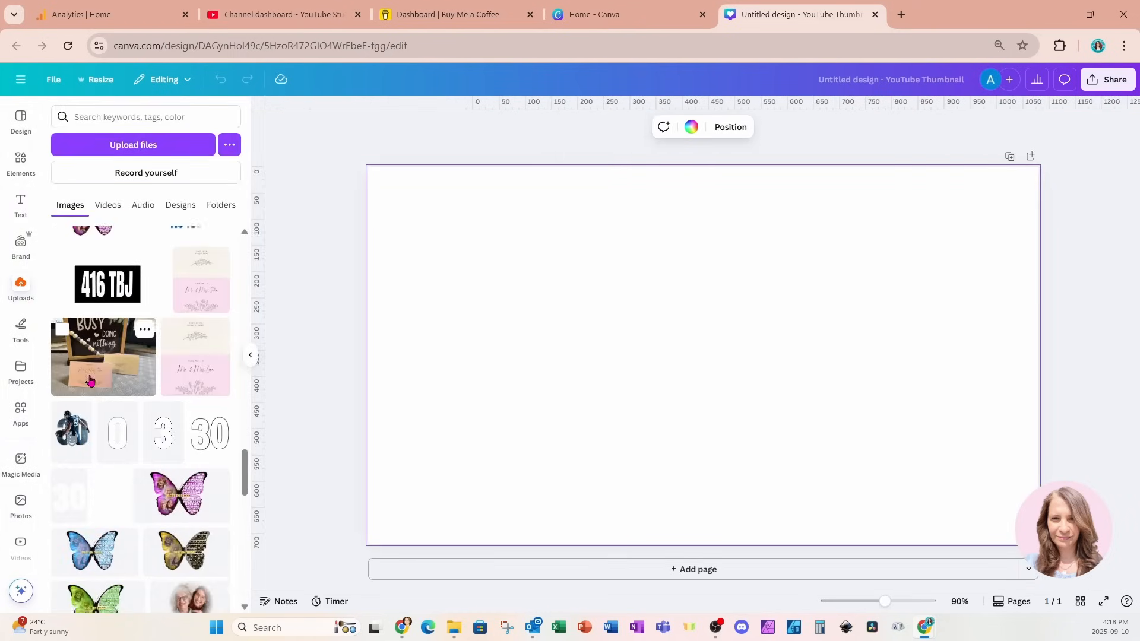
pyautogui.scroll(-10, 90, 383)
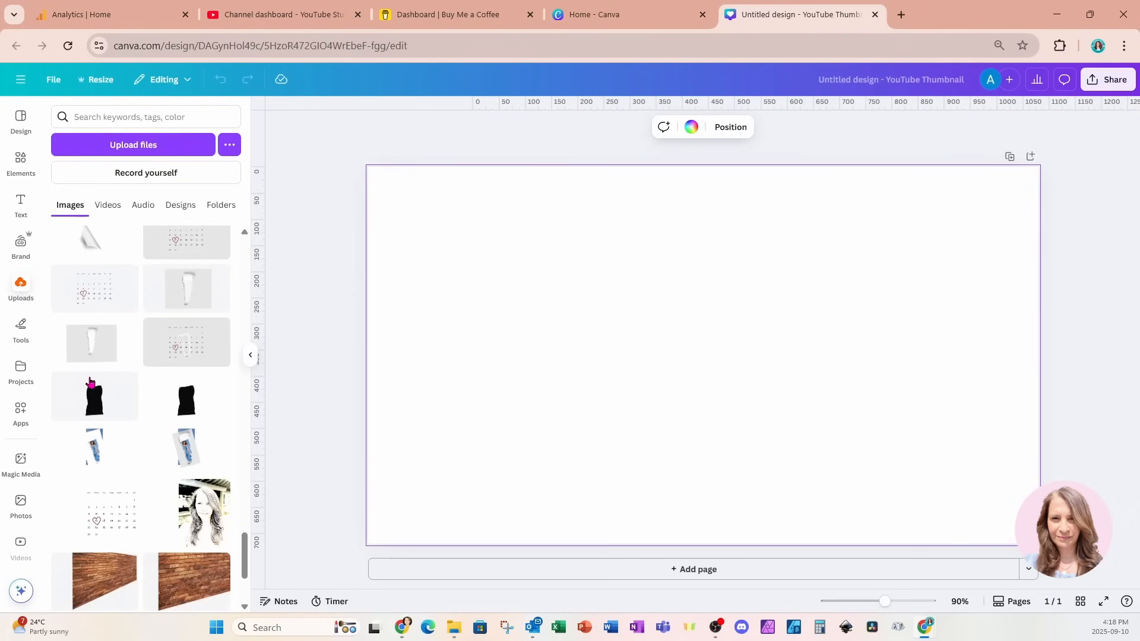
pyautogui.scroll(10, 90, 385)
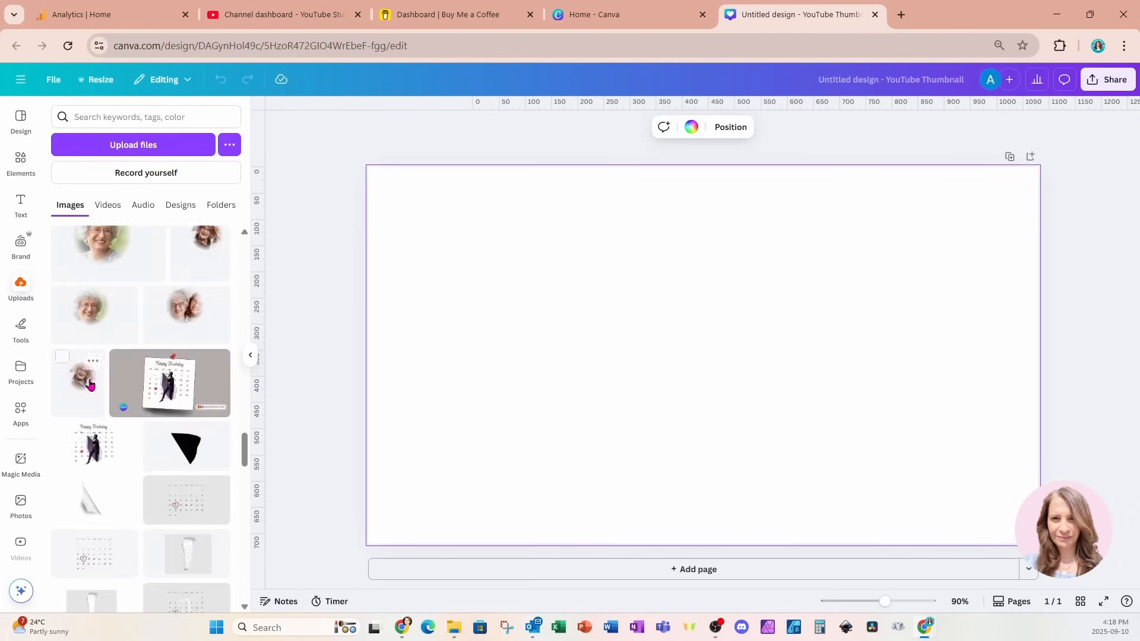
pyautogui.click(101, 335)
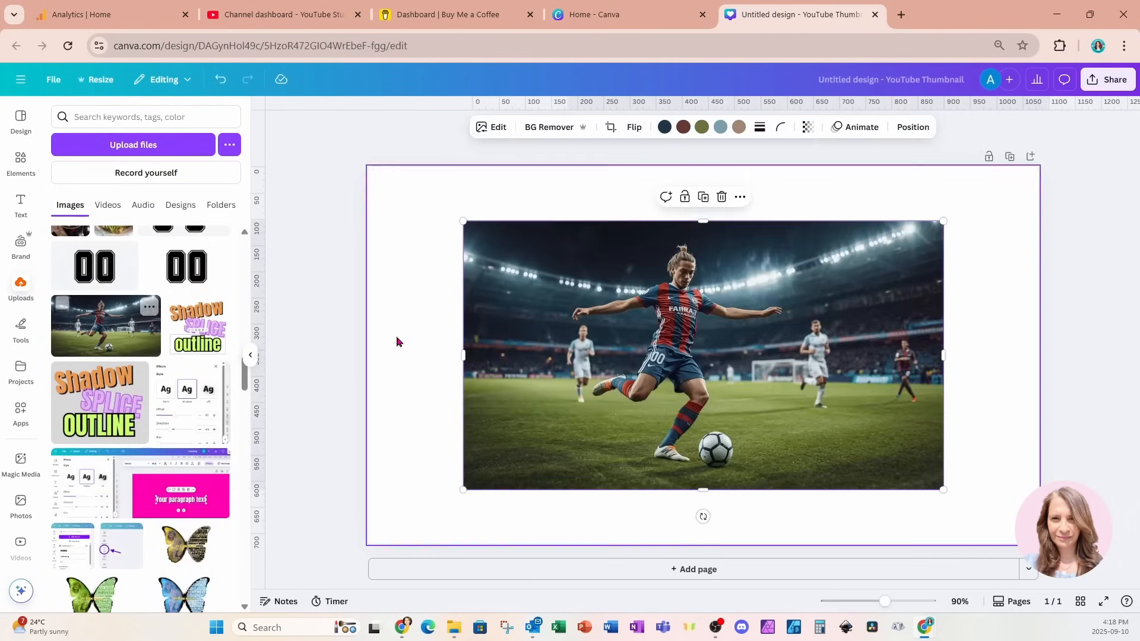
pyautogui.click(257, 358)
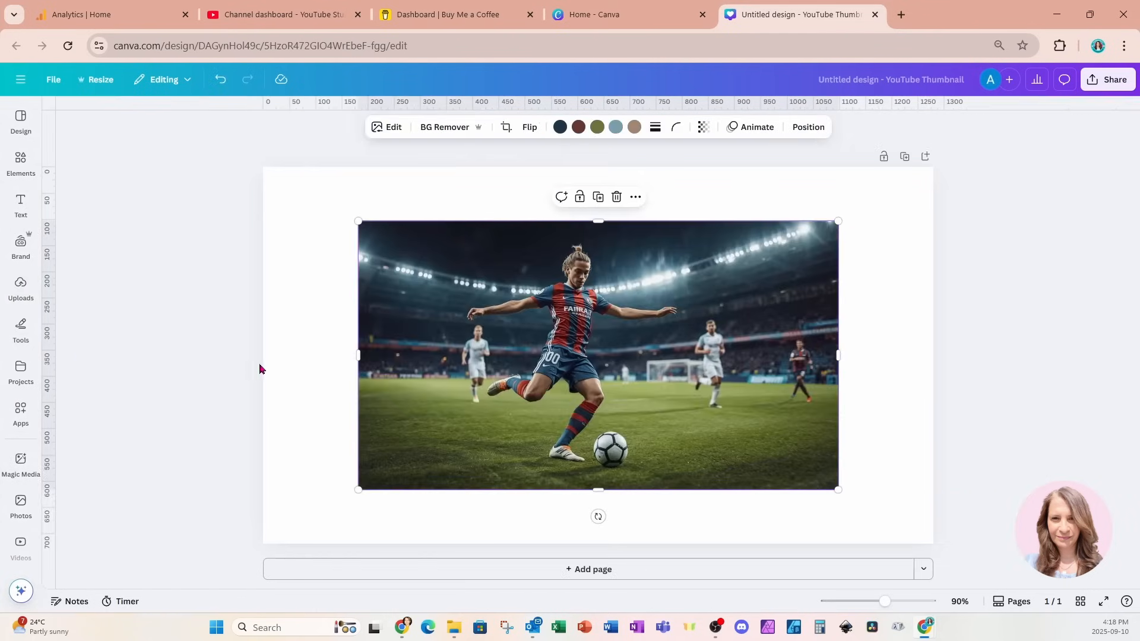
pyautogui.rightClick(630, 345)
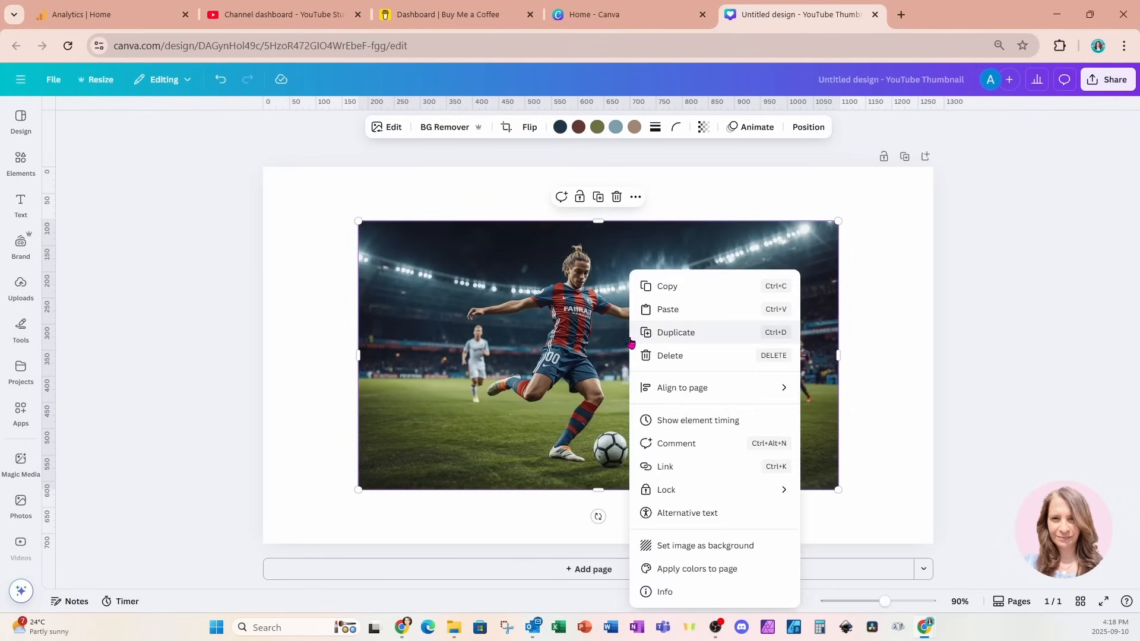
pyautogui.click(731, 550)
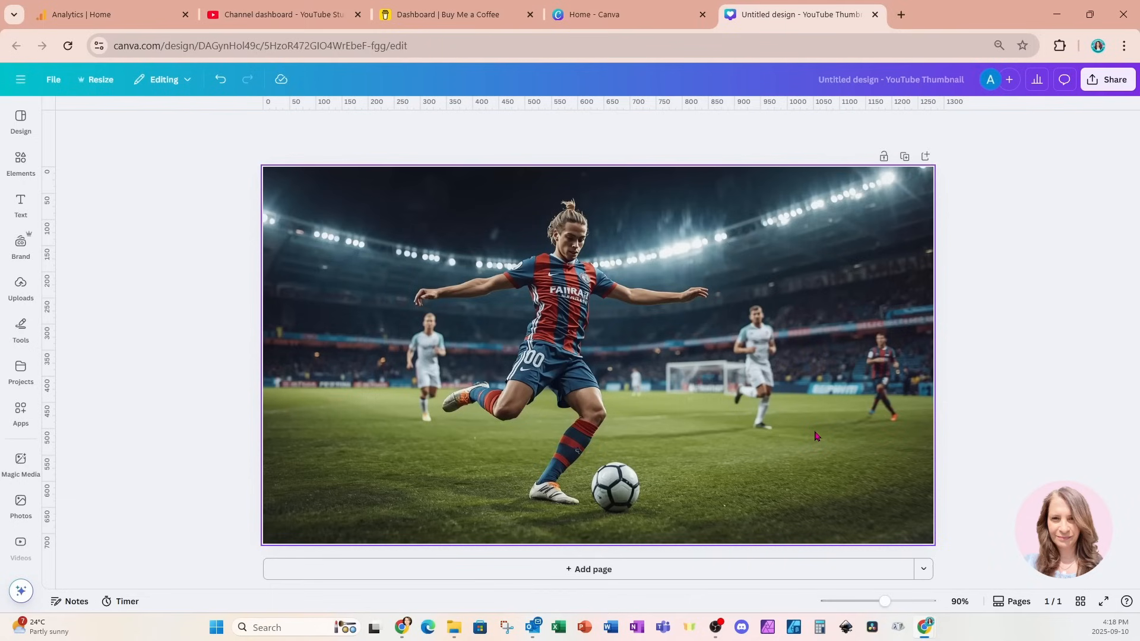
# Add a heading text box to the page and replace its text with 00
pyautogui.click(20, 208)
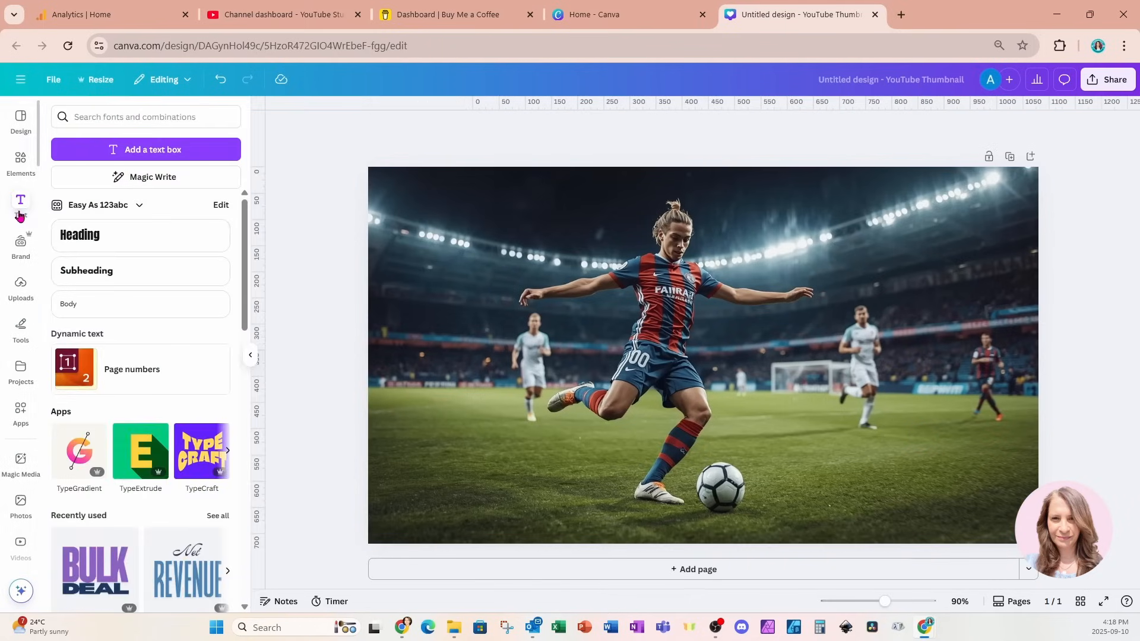
pyautogui.click(81, 235)
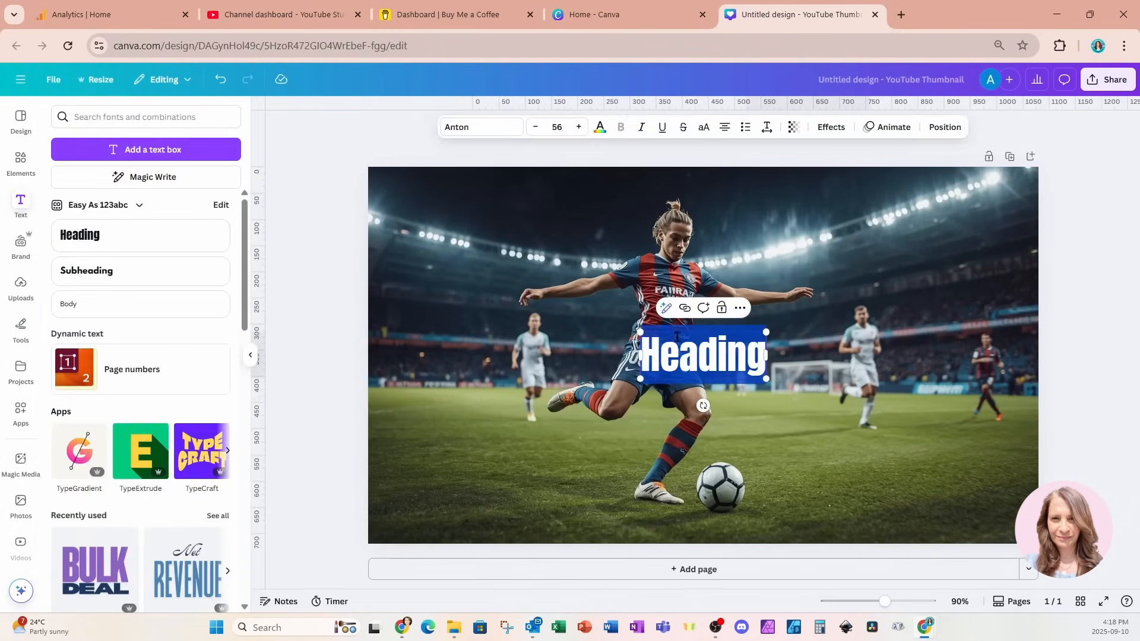
pyautogui.click(810, 355)
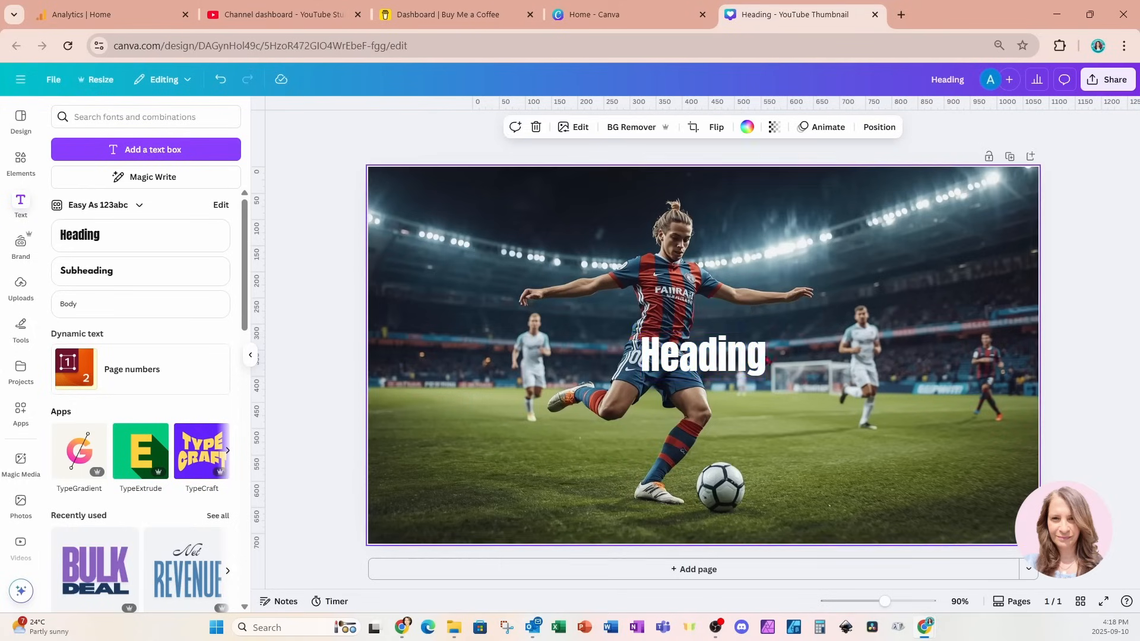
pyautogui.click(725, 356)
pyautogui.click(725, 357)
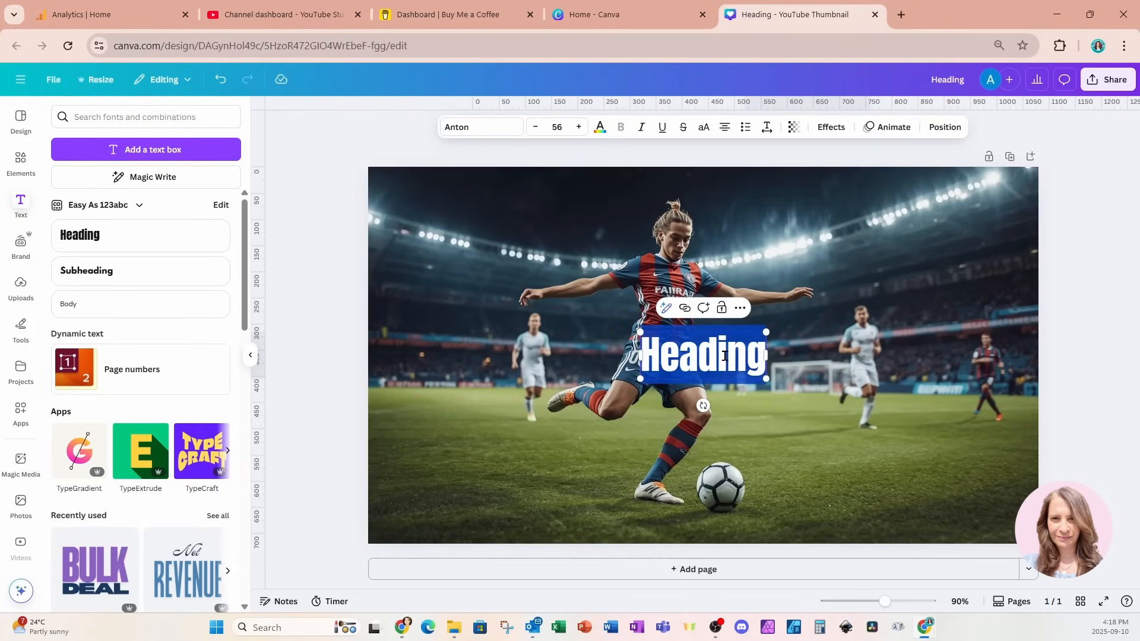
pyautogui.write('00')
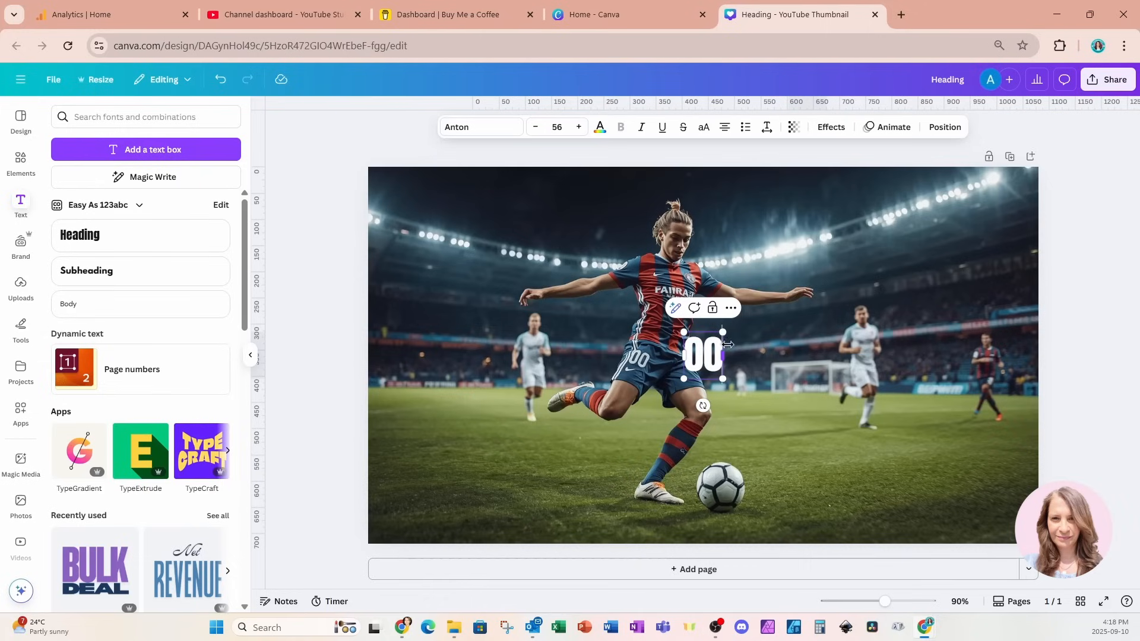
# Enlarge the 00 text to about size 325 and move it over the player's legs
pyautogui.moveTo(722, 332); pyautogui.dragTo(934, 241)
pyautogui.click(934, 242)
pyautogui.moveTo(889, 278); pyautogui.dragTo(786, 448)
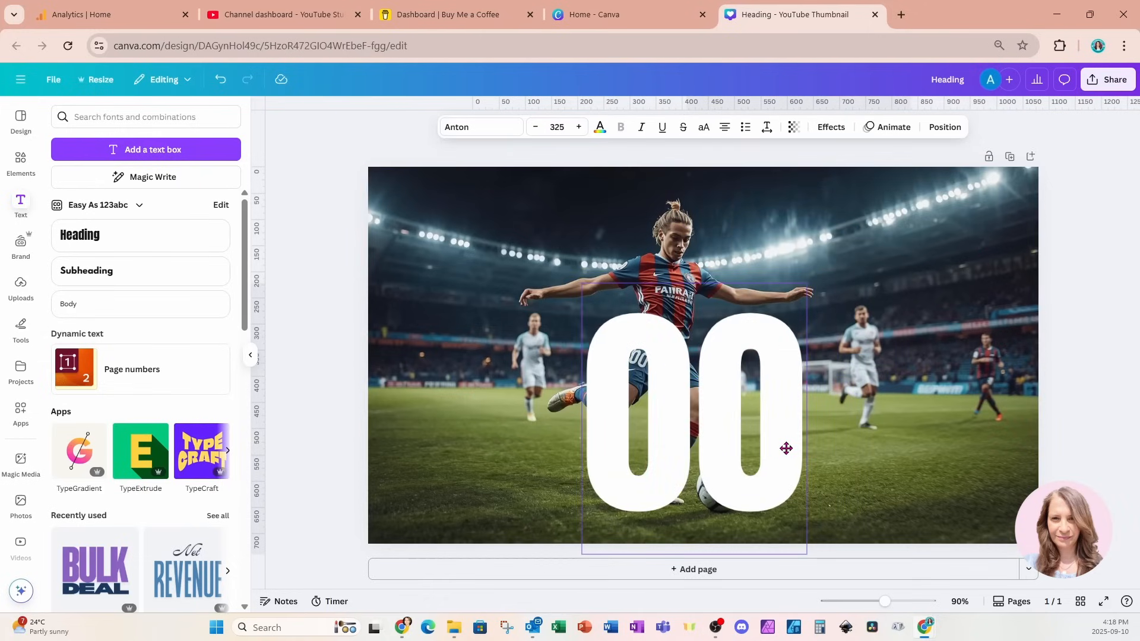
# Change the 00 text's font to Wildcat College, then enlarge it to about size 473 and position it over the player
pyautogui.click(477, 127)
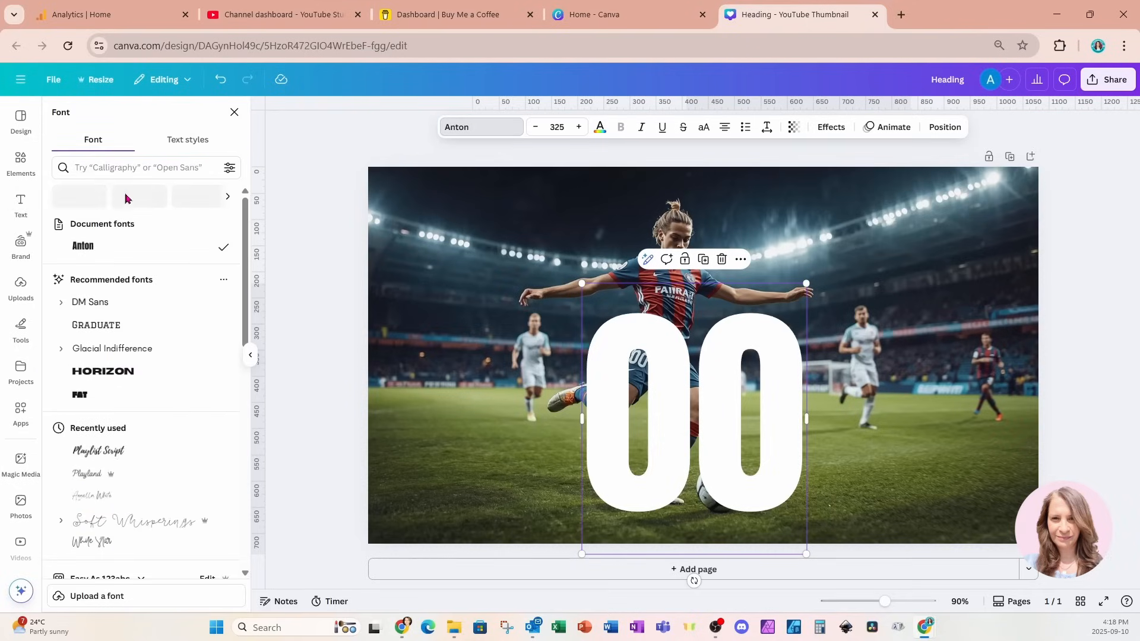
pyautogui.click(129, 166)
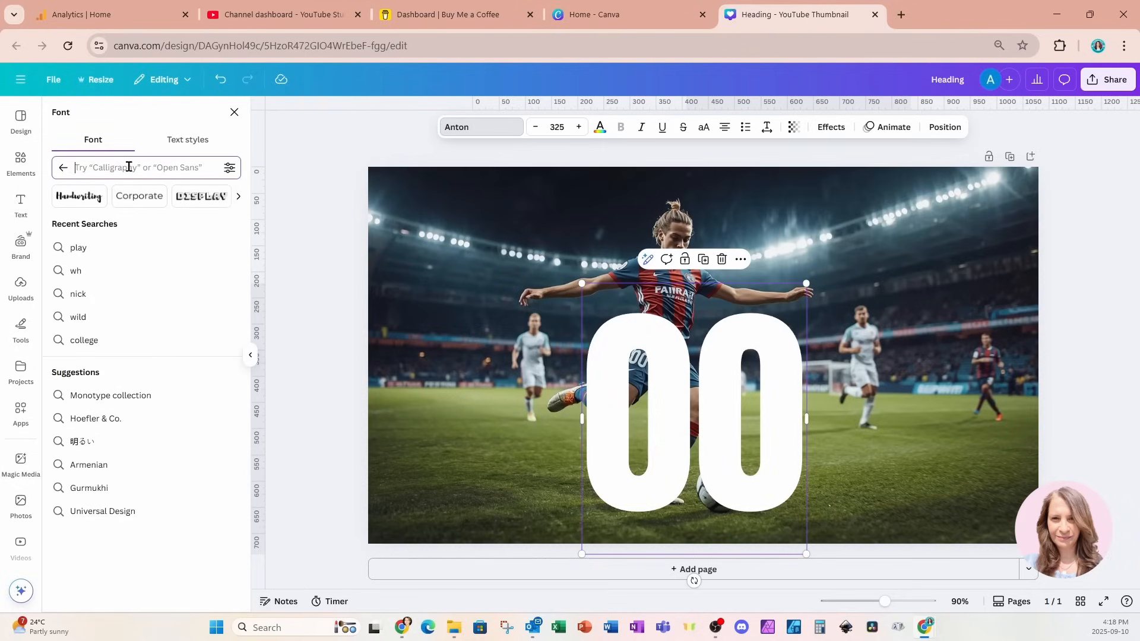
pyautogui.write('wild')
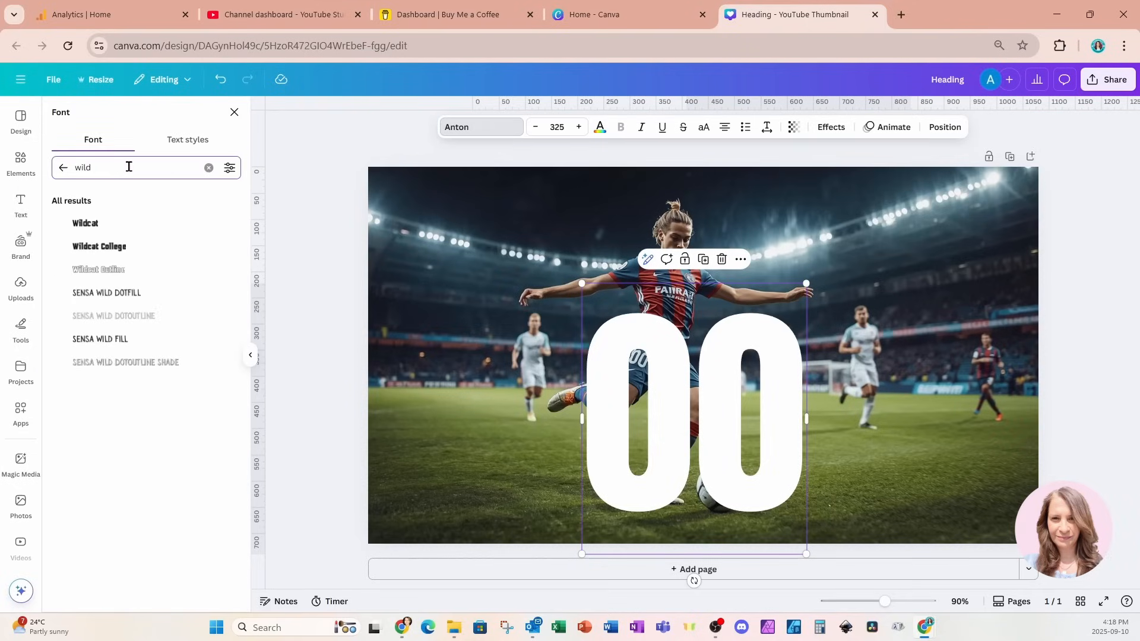
pyautogui.click(112, 247)
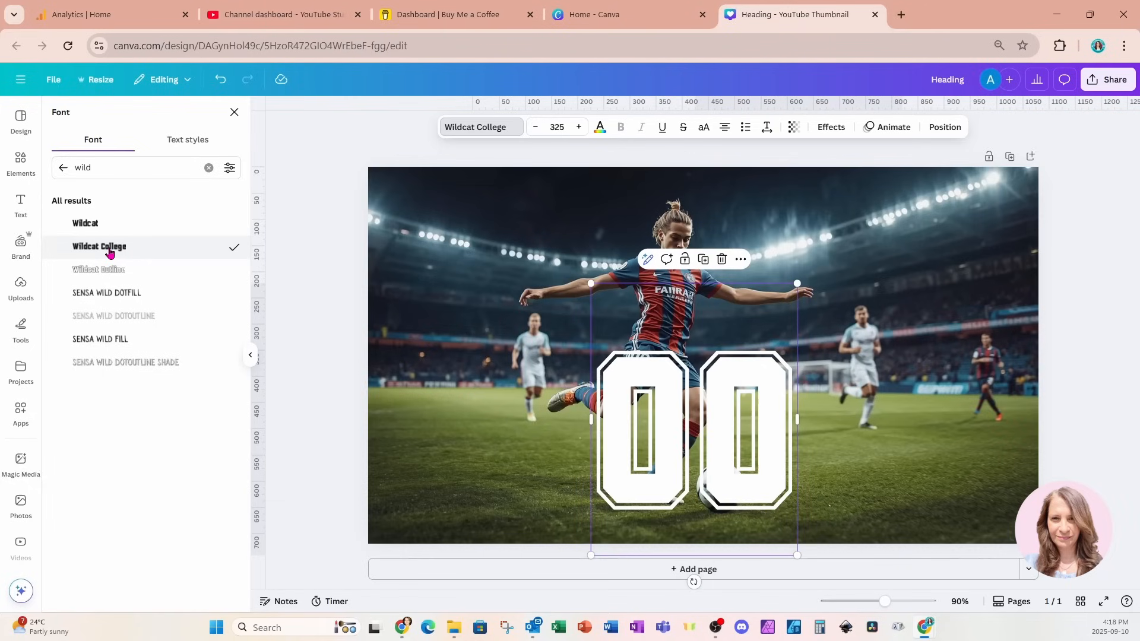
pyautogui.moveTo(797, 283); pyautogui.dragTo(937, 196)
pyautogui.moveTo(851, 456); pyautogui.dragTo(780, 469)
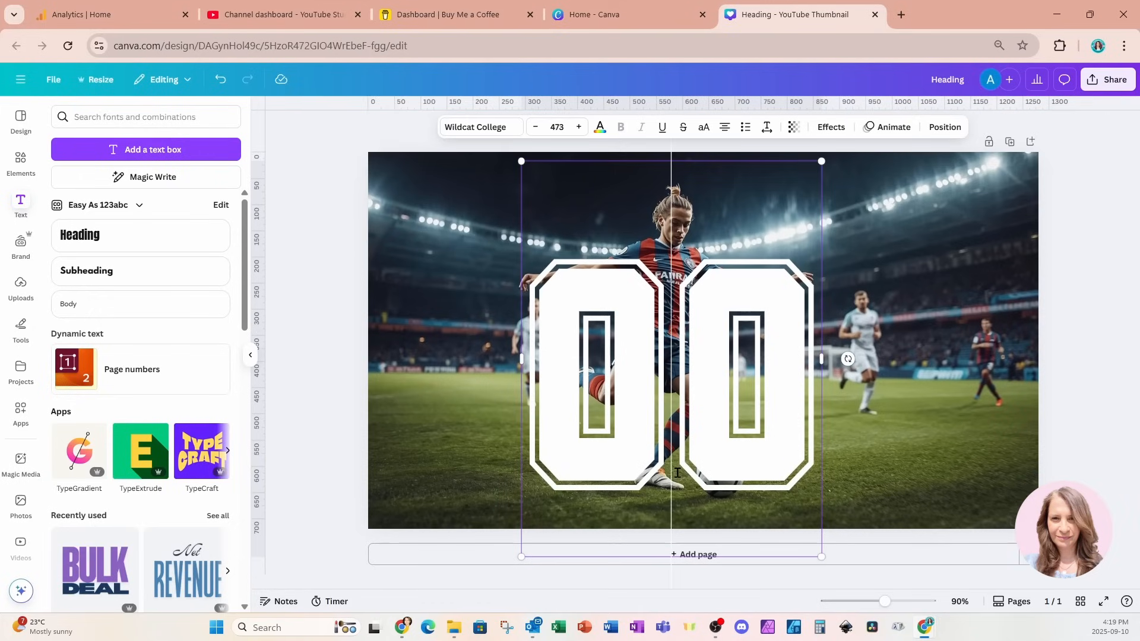
# Space the two zeros apart within the text box so that one sits on each side of the player
pyautogui.scroll(-1, 688, 478)
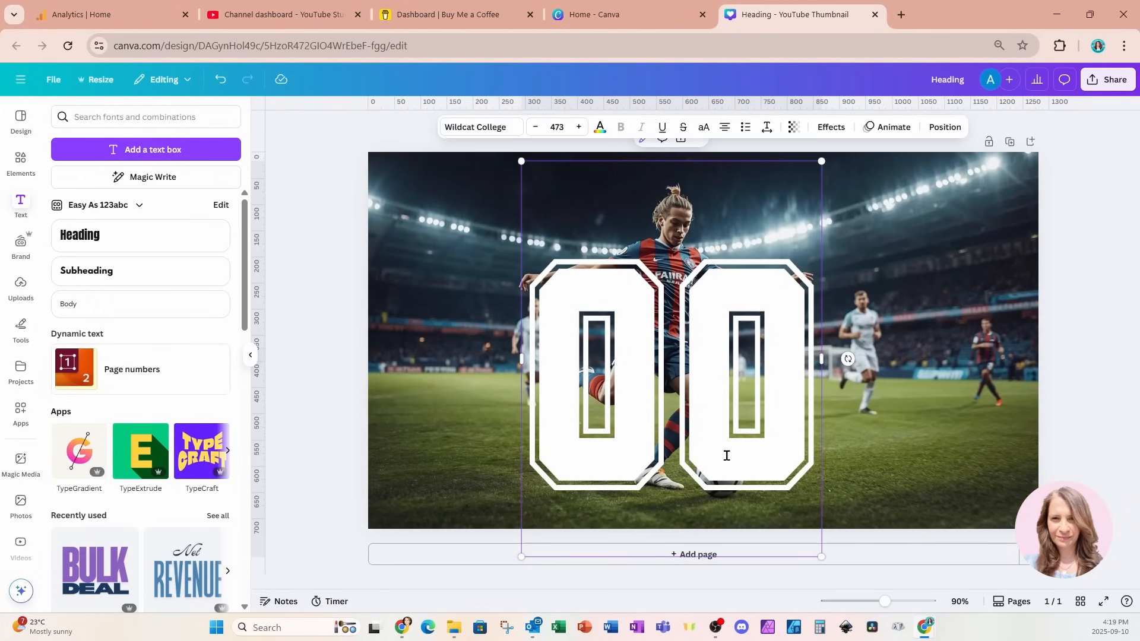
pyautogui.press('BackSpace')
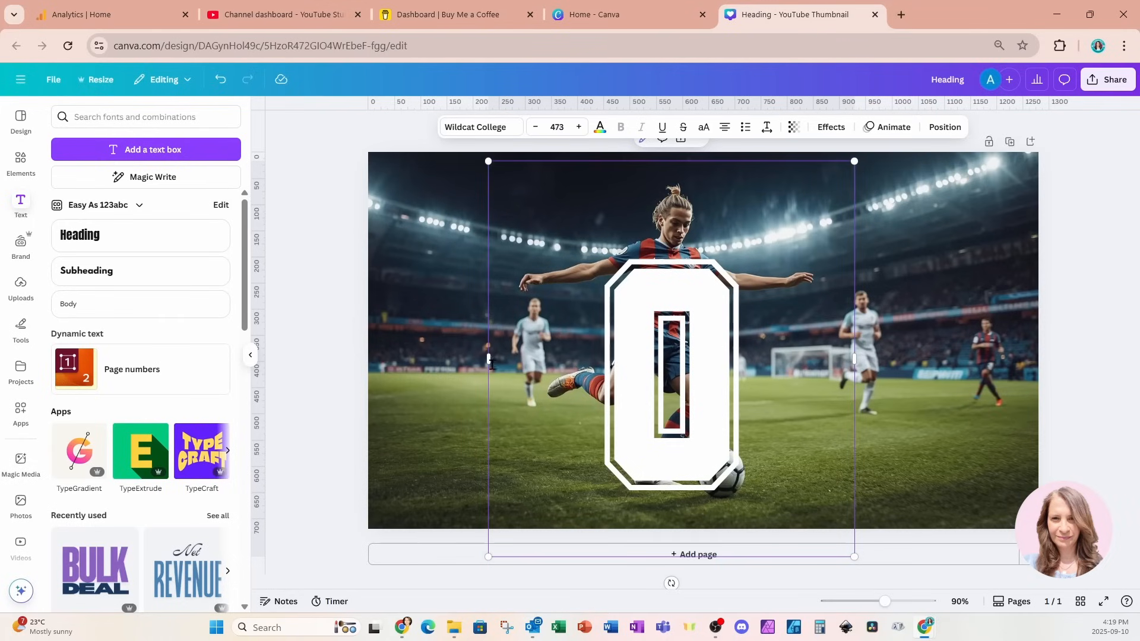
pyautogui.write('0')
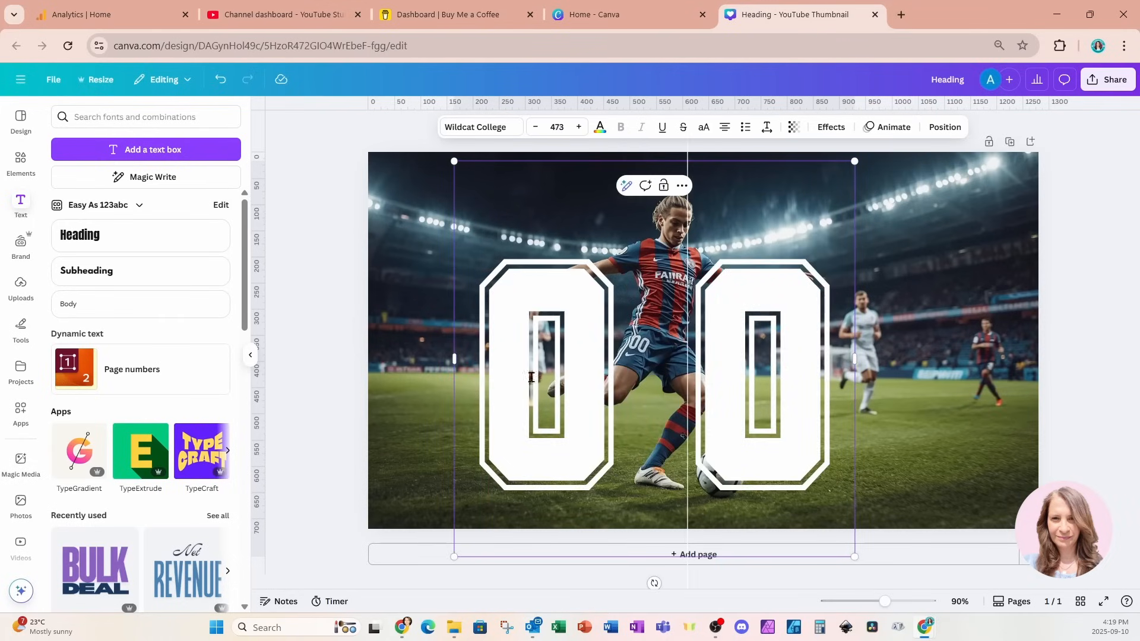
pyautogui.click(911, 433)
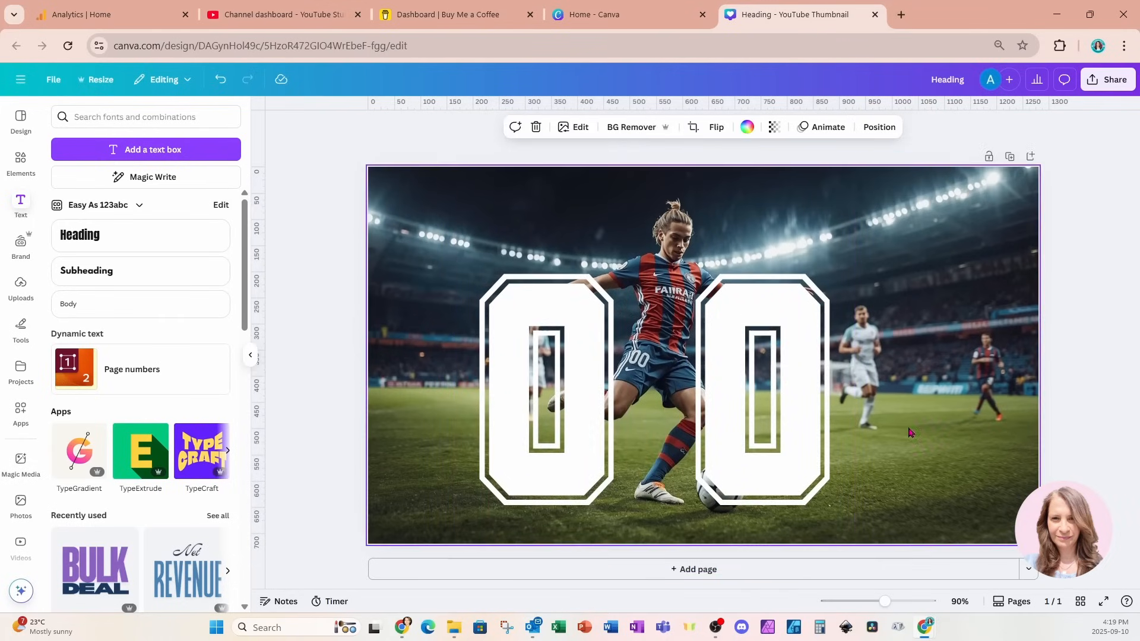
# Enlarge the spaced zeros to about size 506 and reposition them around the player
pyautogui.moveTo(805, 474); pyautogui.dragTo(810, 477)
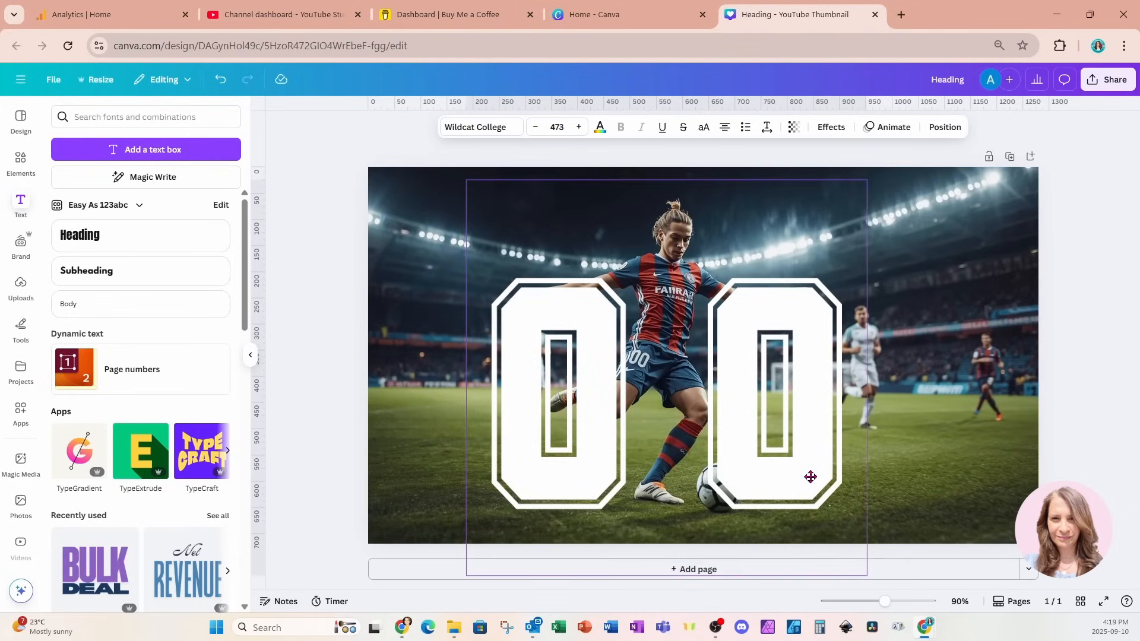
pyautogui.moveTo(867, 179); pyautogui.dragTo(880, 167)
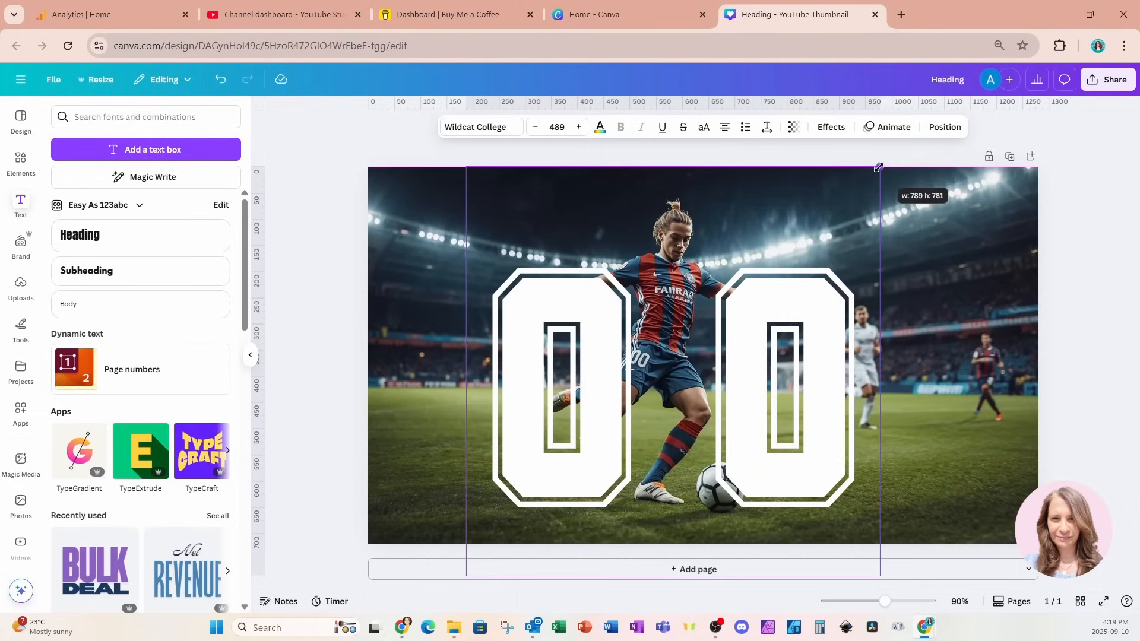
pyautogui.moveTo(819, 300); pyautogui.dragTo(812, 309)
pyautogui.moveTo(875, 177); pyautogui.dragTo(889, 162)
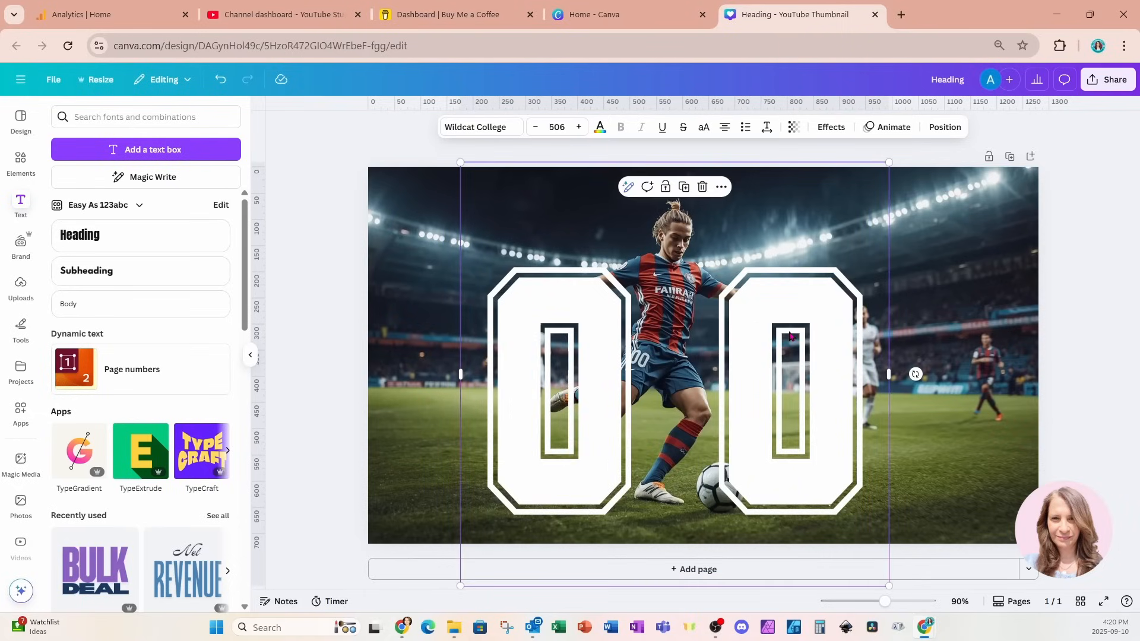
# Change the colour of the zeros to black
pyautogui.click(929, 410)
pyautogui.click(851, 458)
pyautogui.click(600, 127)
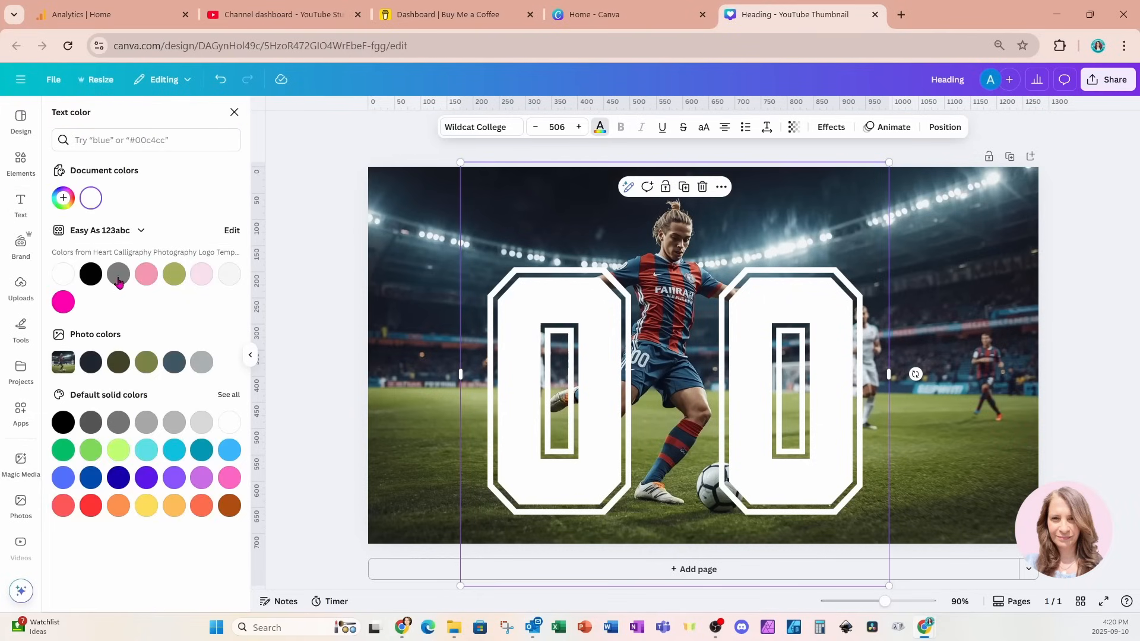
pyautogui.click(91, 274)
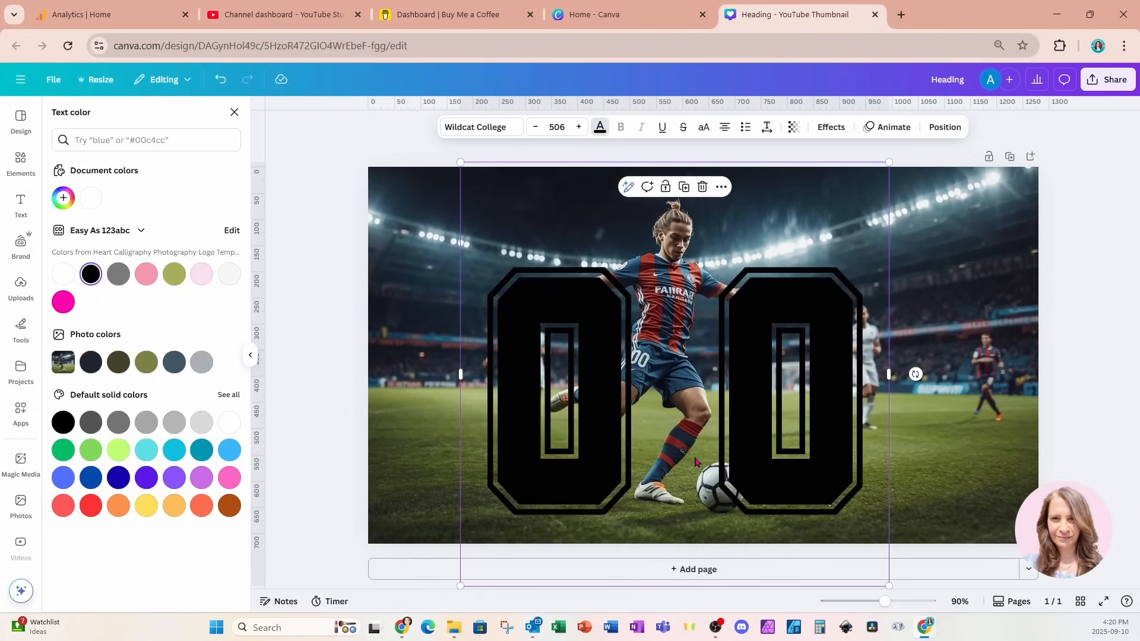
# Duplicate the page and delete the soccer background photo from the copy, keeping only the black zeros
pyautogui.click(1009, 156)
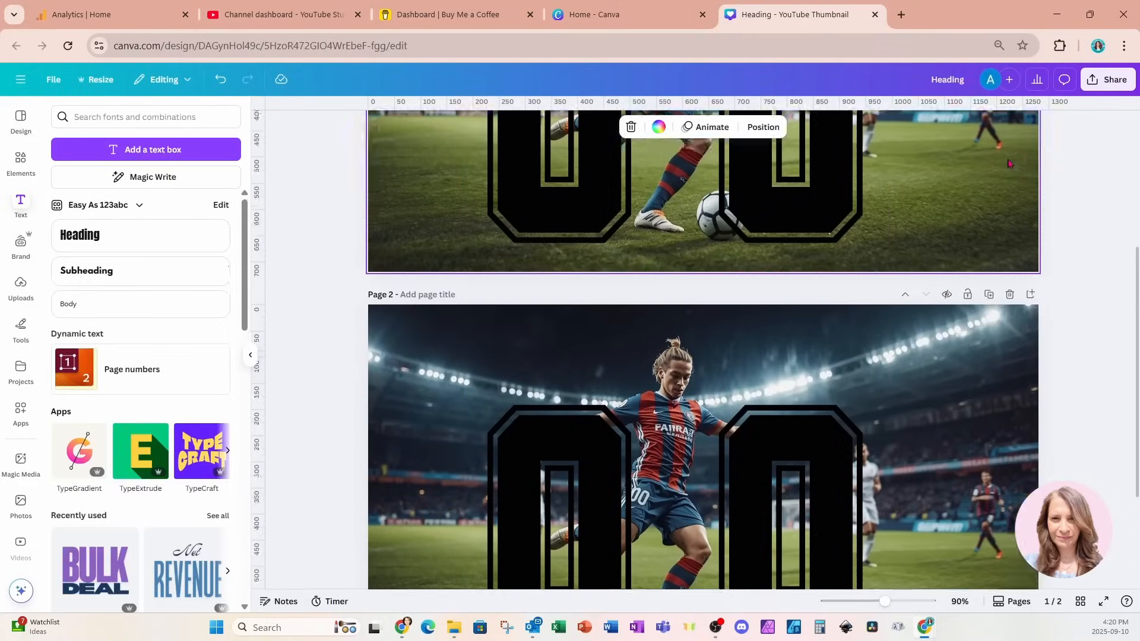
pyautogui.click(1002, 211)
pyautogui.press('Delete')
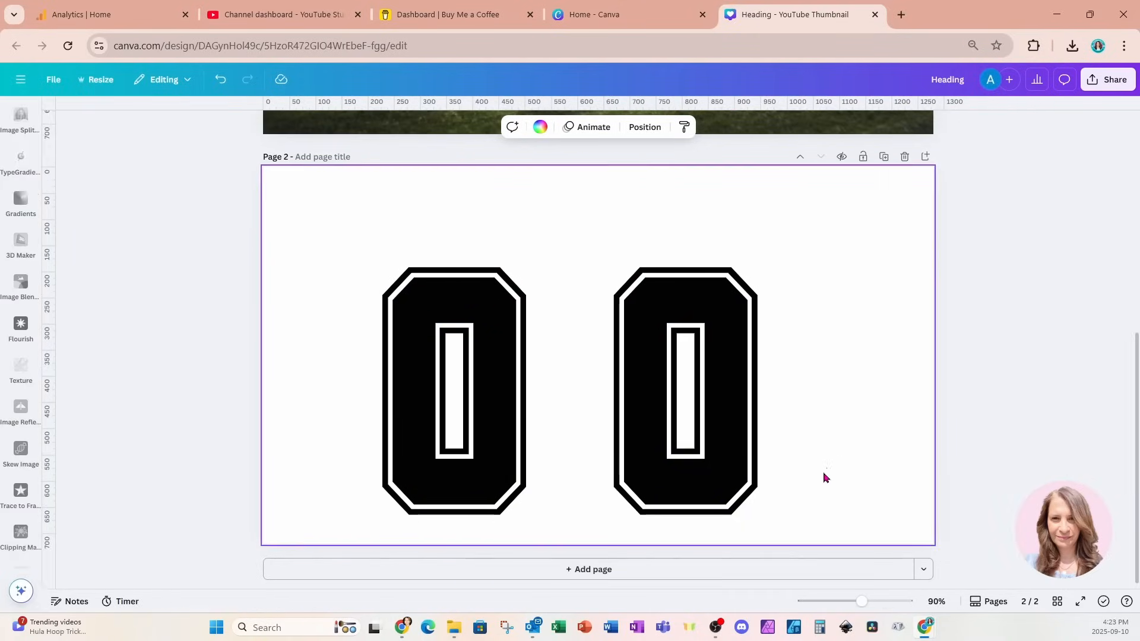
# Download page 2 with the black zeros as a PNG with a transparent background
pyautogui.click(753, 432)
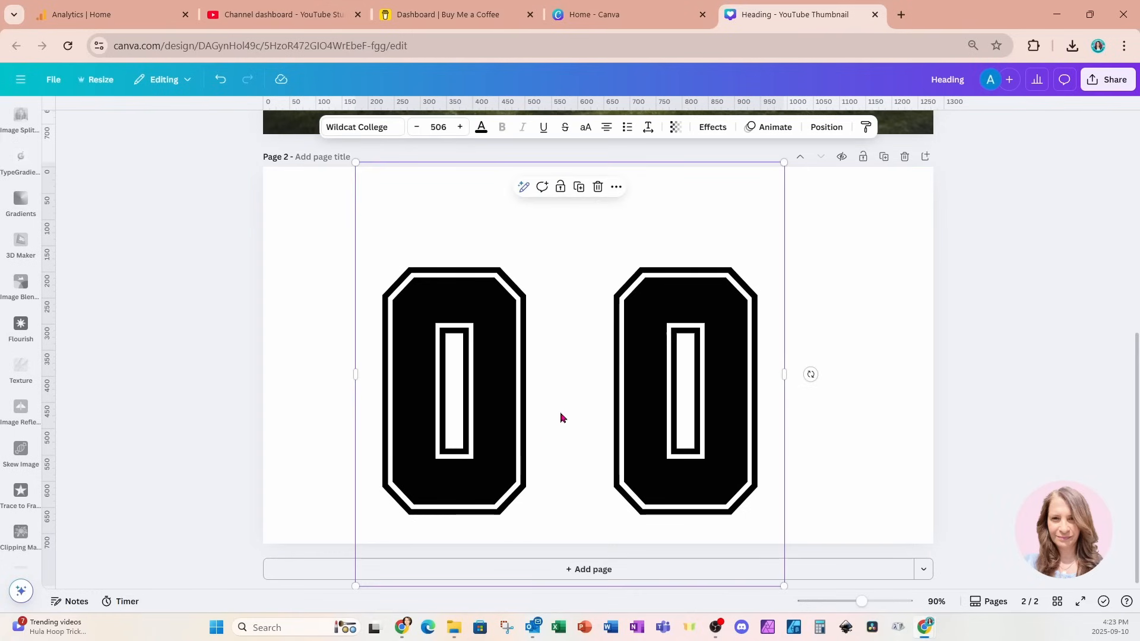
pyautogui.click(1108, 79)
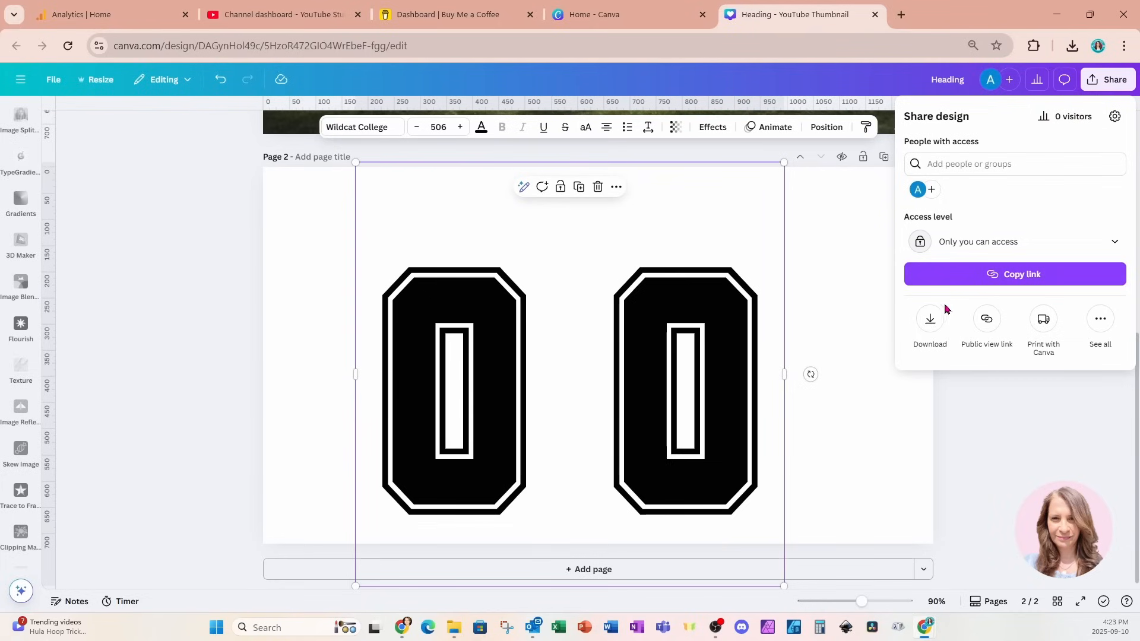
pyautogui.click(930, 318)
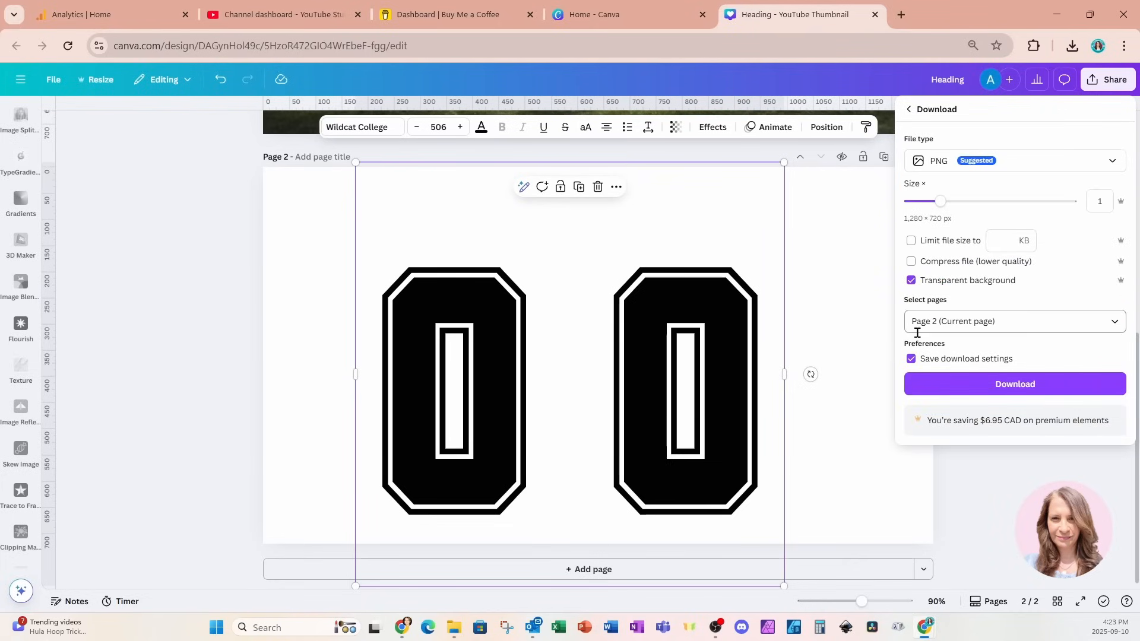
pyautogui.click(935, 387)
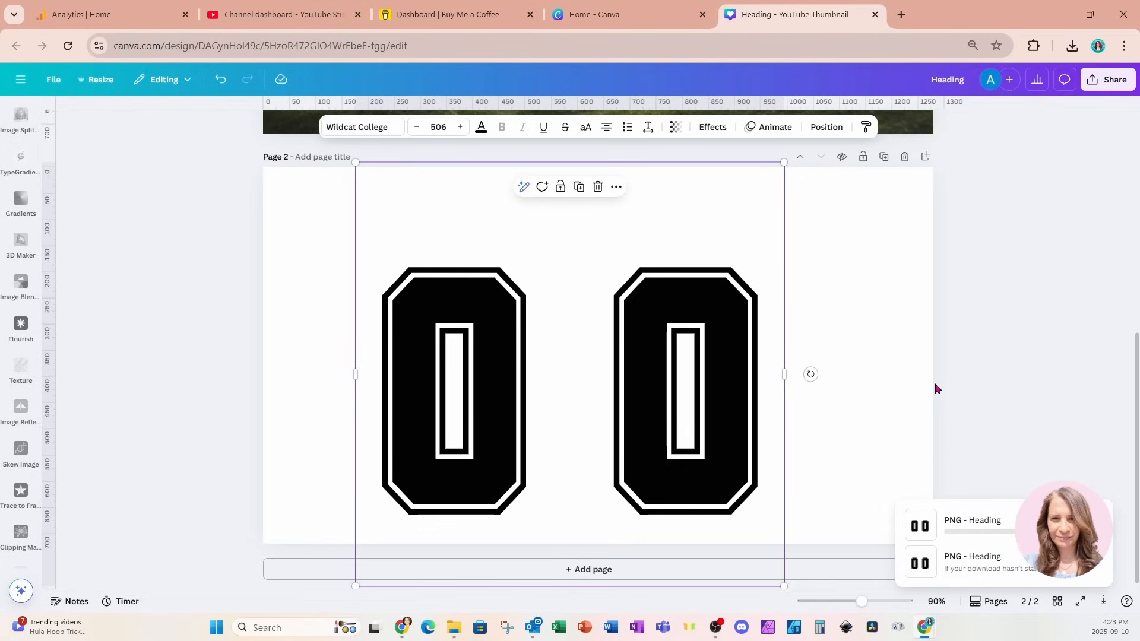
pyautogui.scroll(5, 865, 376)
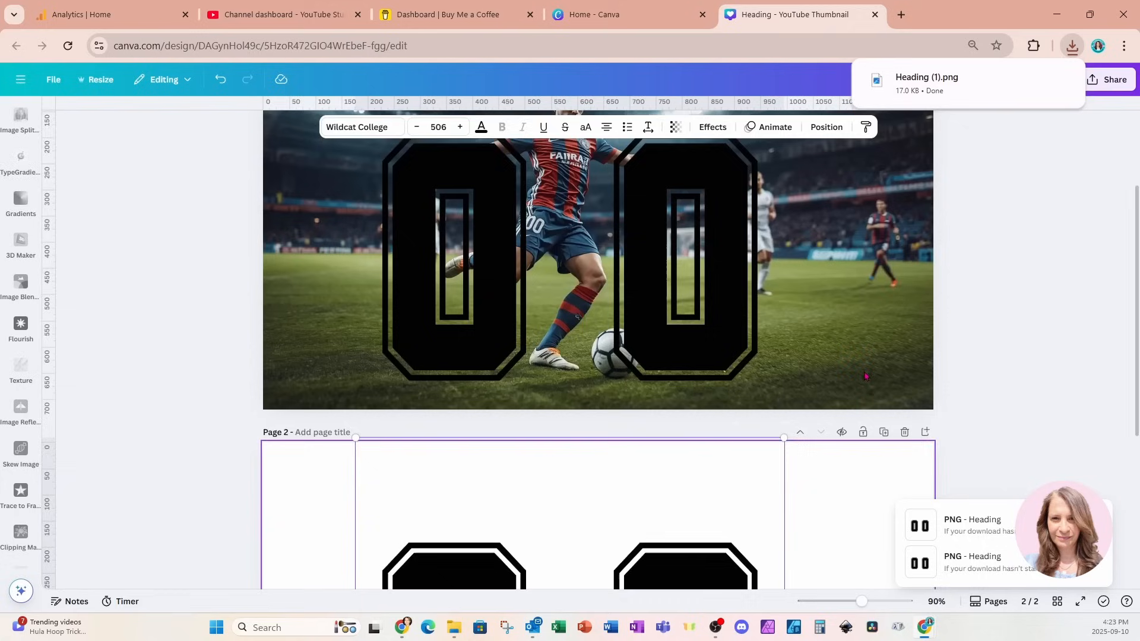
# Duplicate page 1 and delete the black zeros from the copy, keeping only the soccer photo
pyautogui.scroll(3, 865, 376)
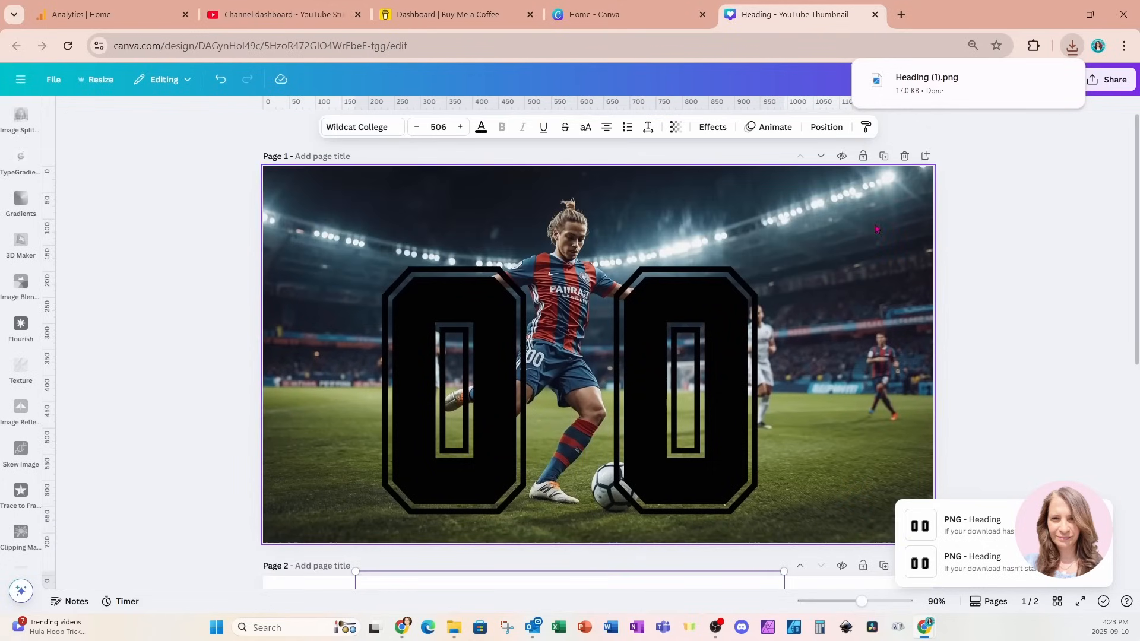
pyautogui.click(884, 157)
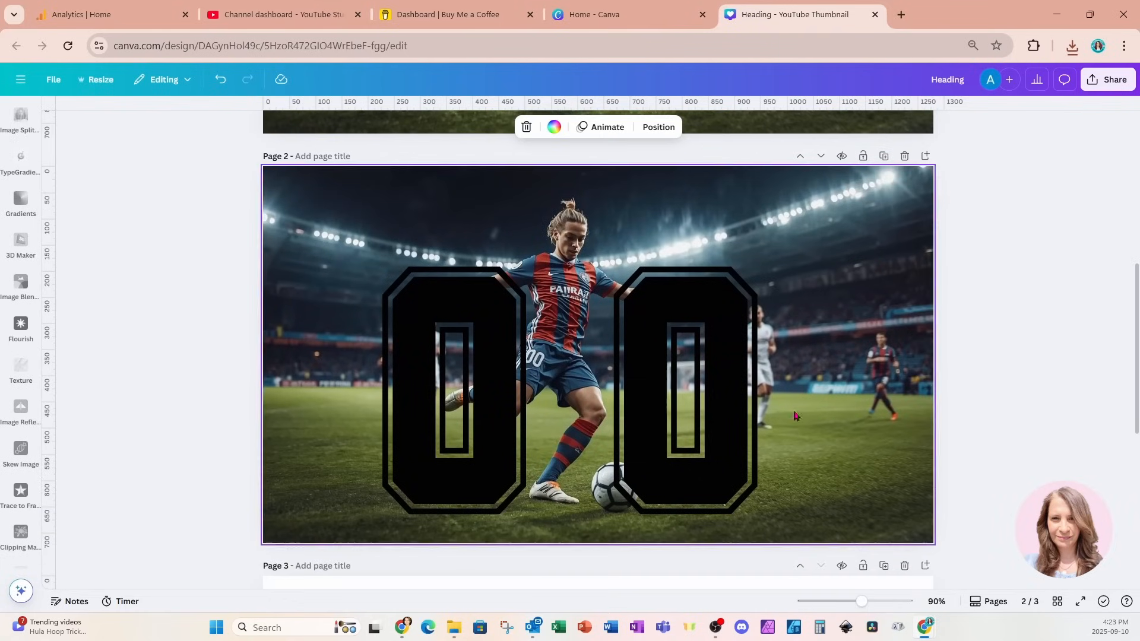
pyautogui.click(748, 433)
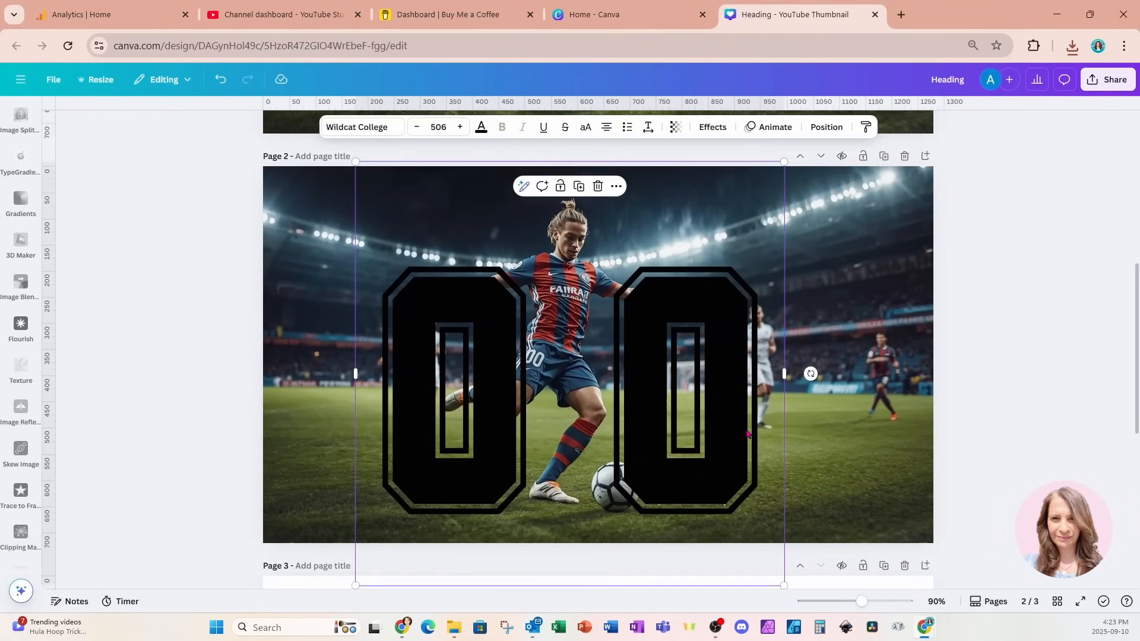
pyautogui.press('Delete')
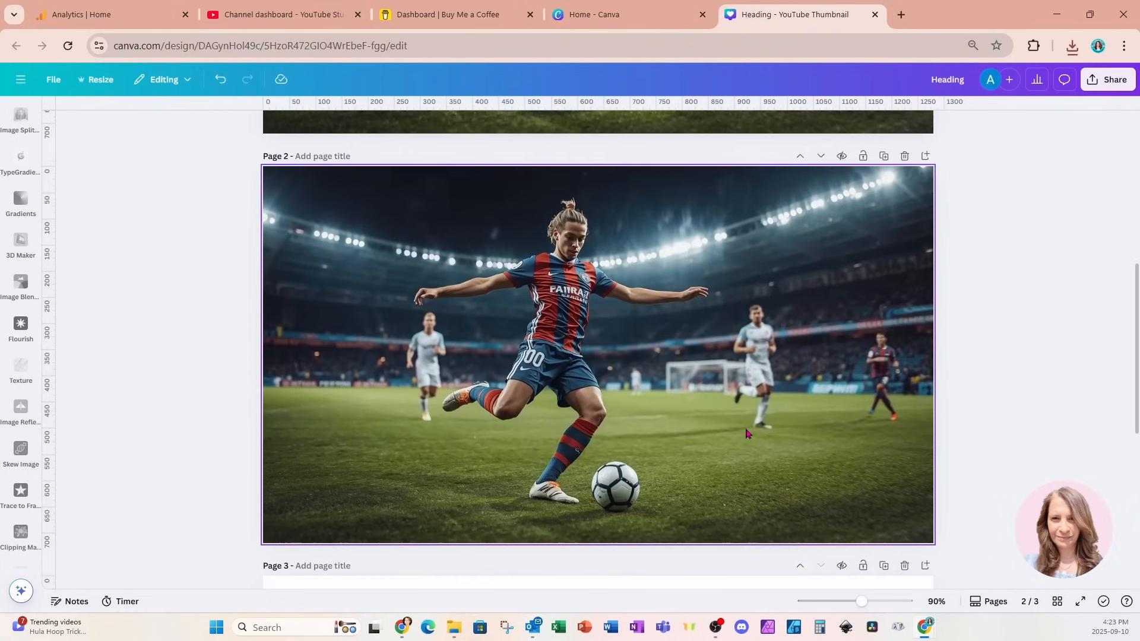
# Select the soccer photo on page 2 and start masking it with the Clipping Mask app
pyautogui.click(448, 238)
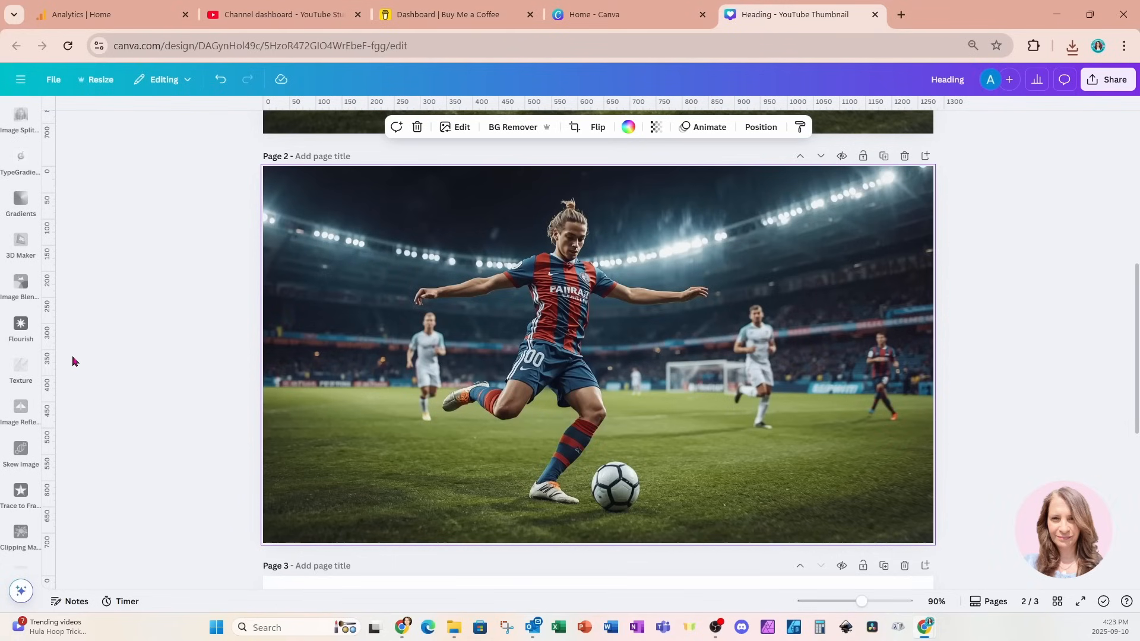
pyautogui.scroll(-10, 18, 374)
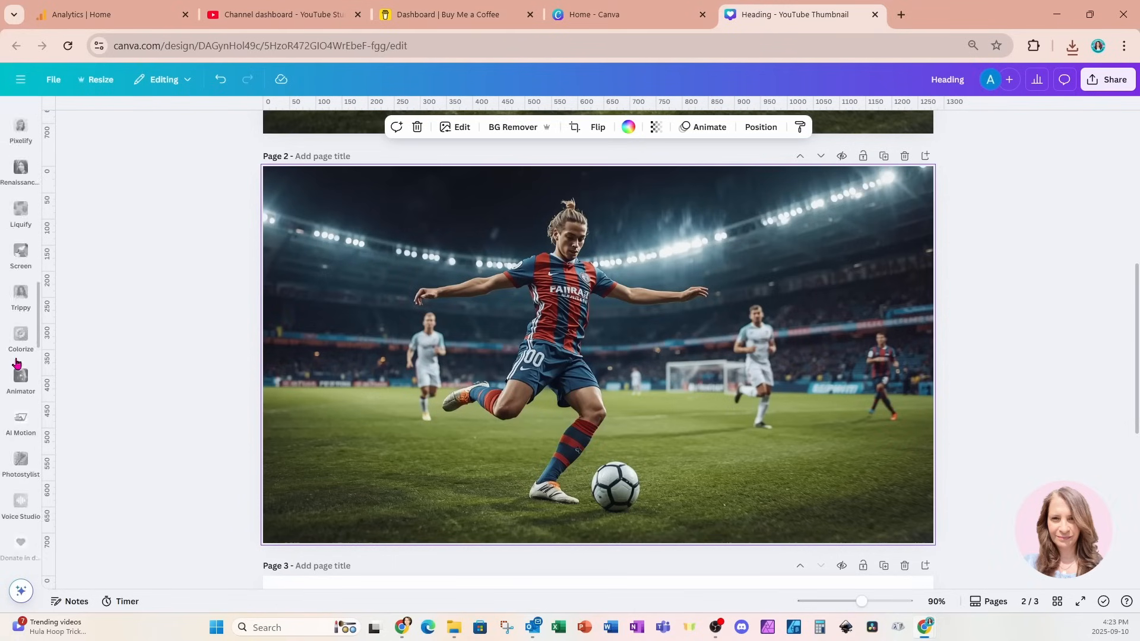
pyautogui.scroll(10, 17, 363)
pyautogui.click(17, 365)
pyautogui.click(18, 348)
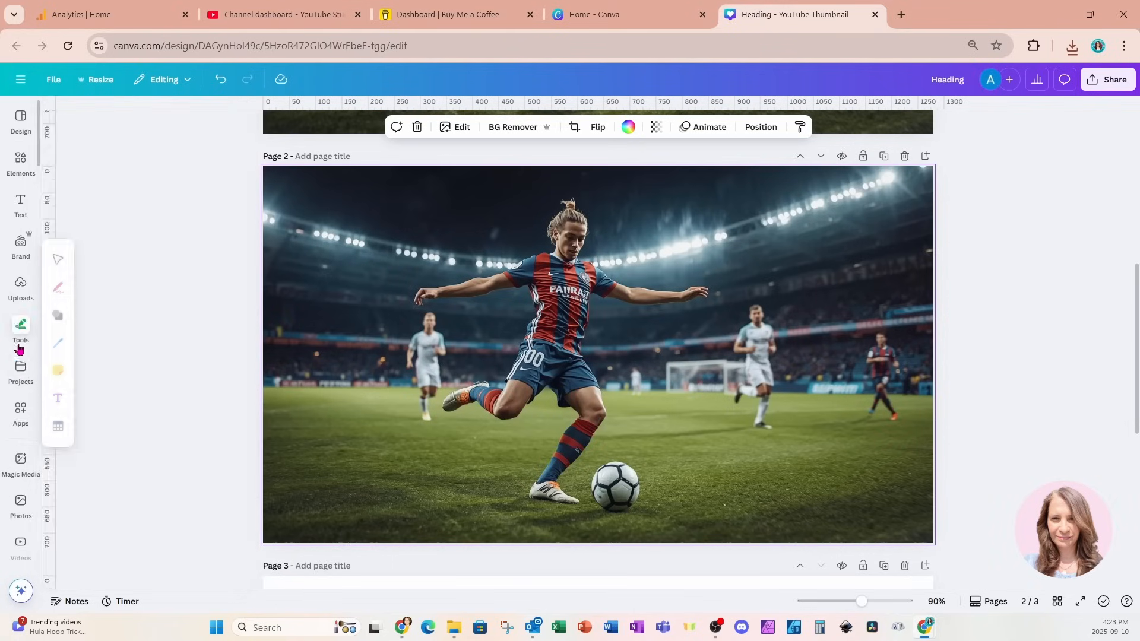
pyautogui.click(21, 410)
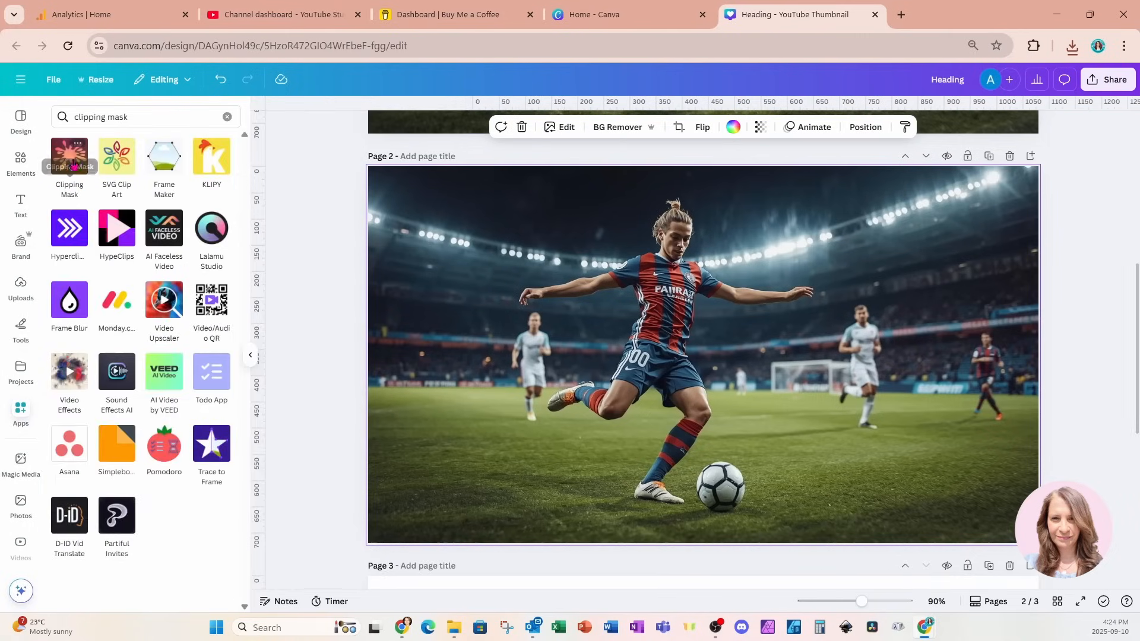
pyautogui.click(72, 166)
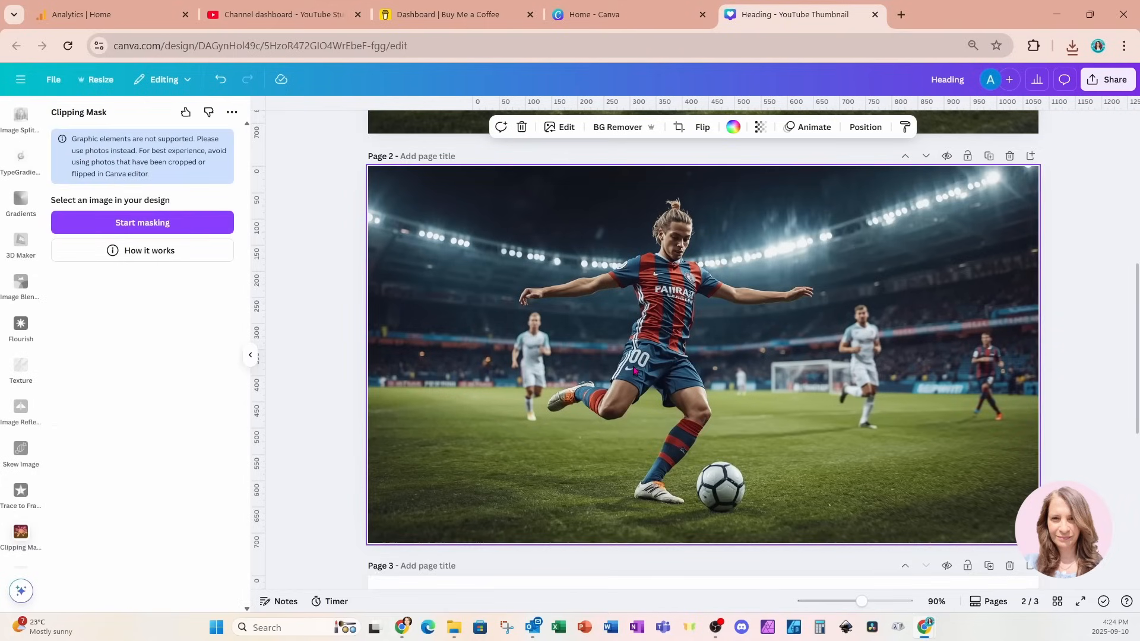
pyautogui.click(164, 224)
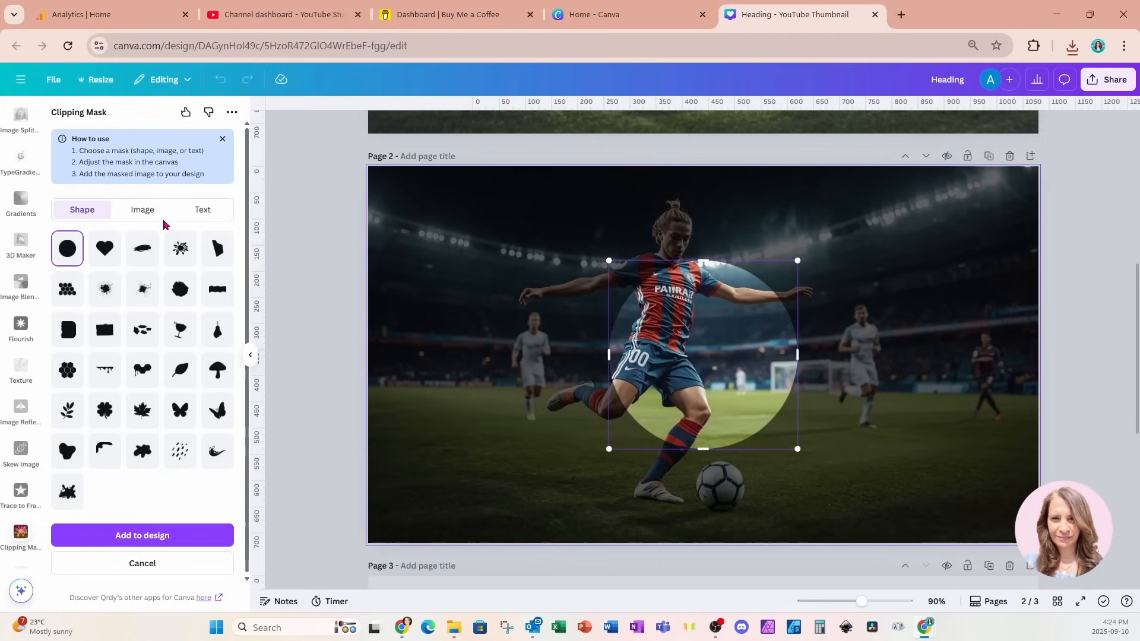
# Use the exported zeros file Heading (1).png from Downloads as the image mask for the photo
pyautogui.click(144, 212)
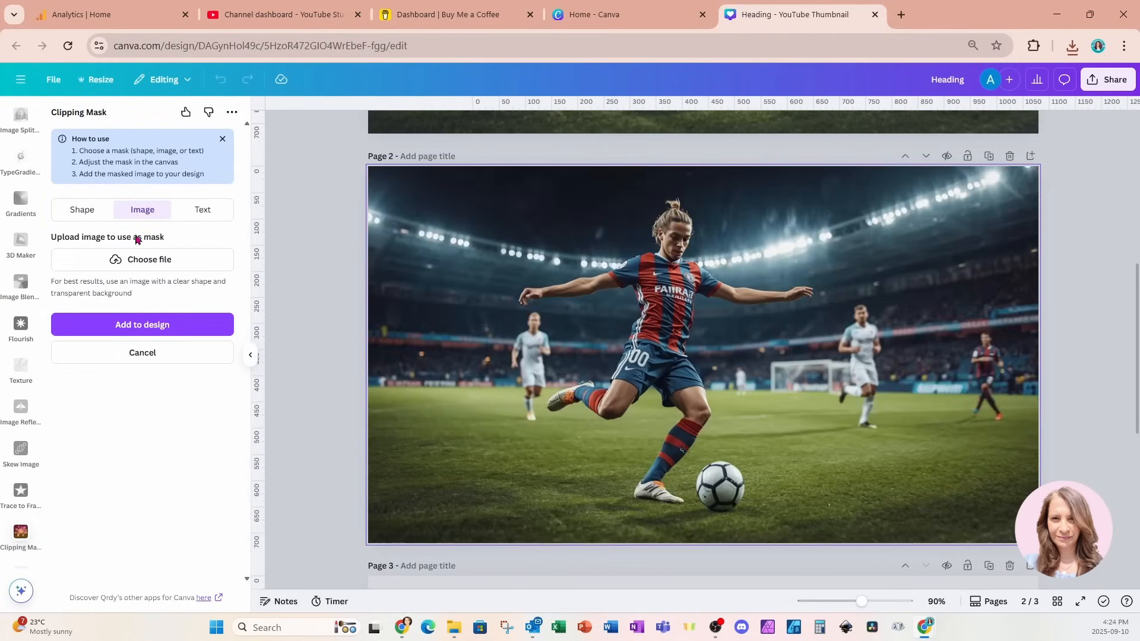
pyautogui.click(101, 267)
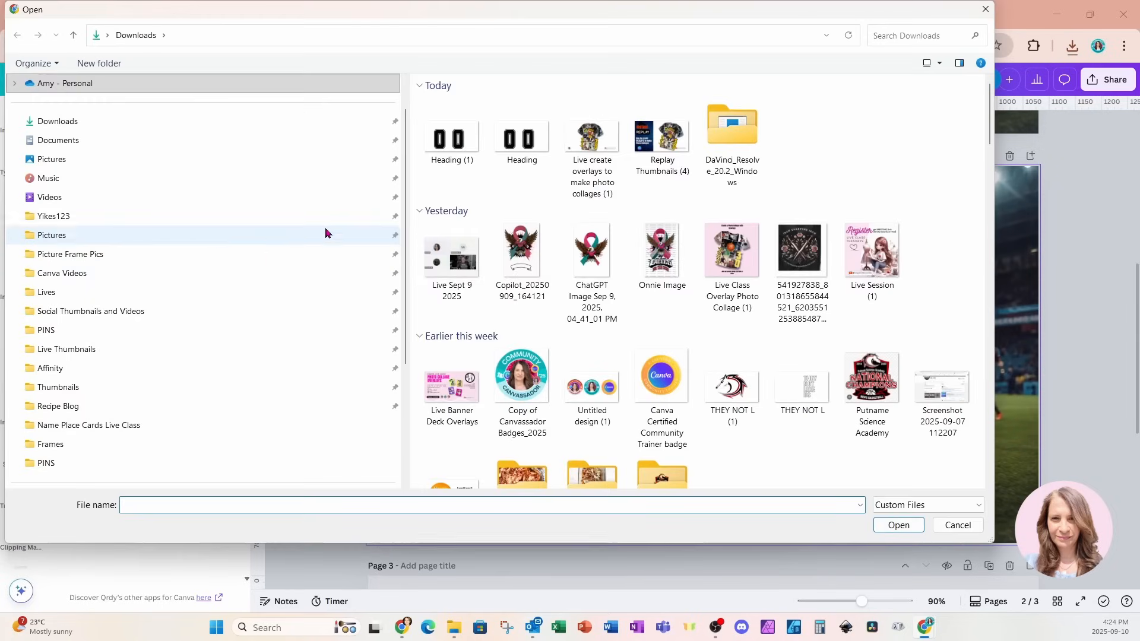
pyautogui.click(441, 163)
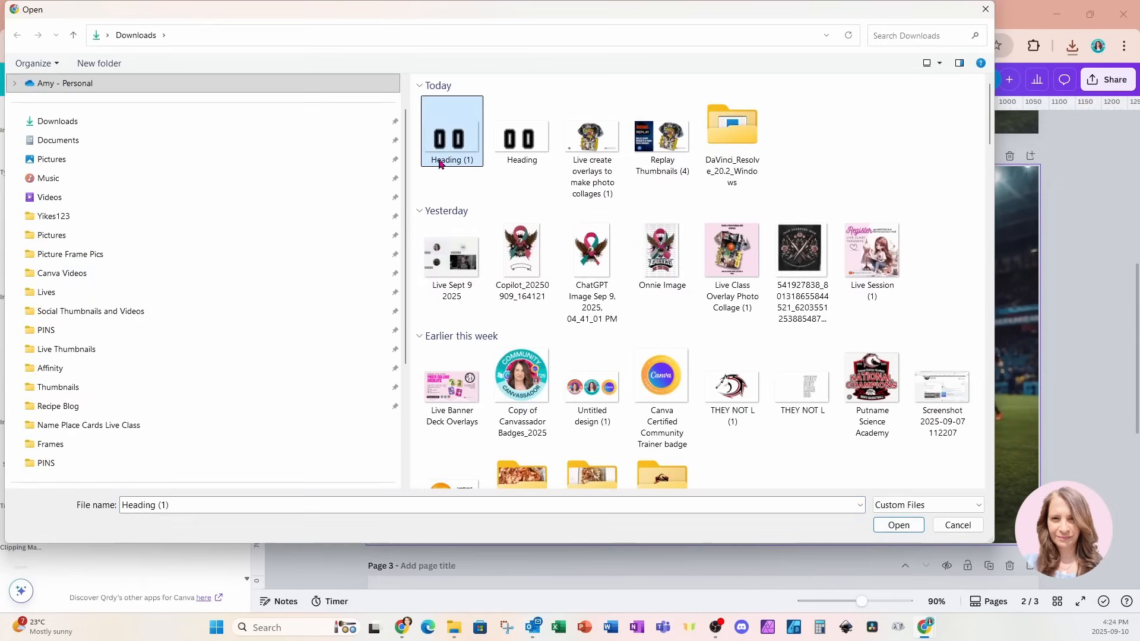
pyautogui.click(894, 529)
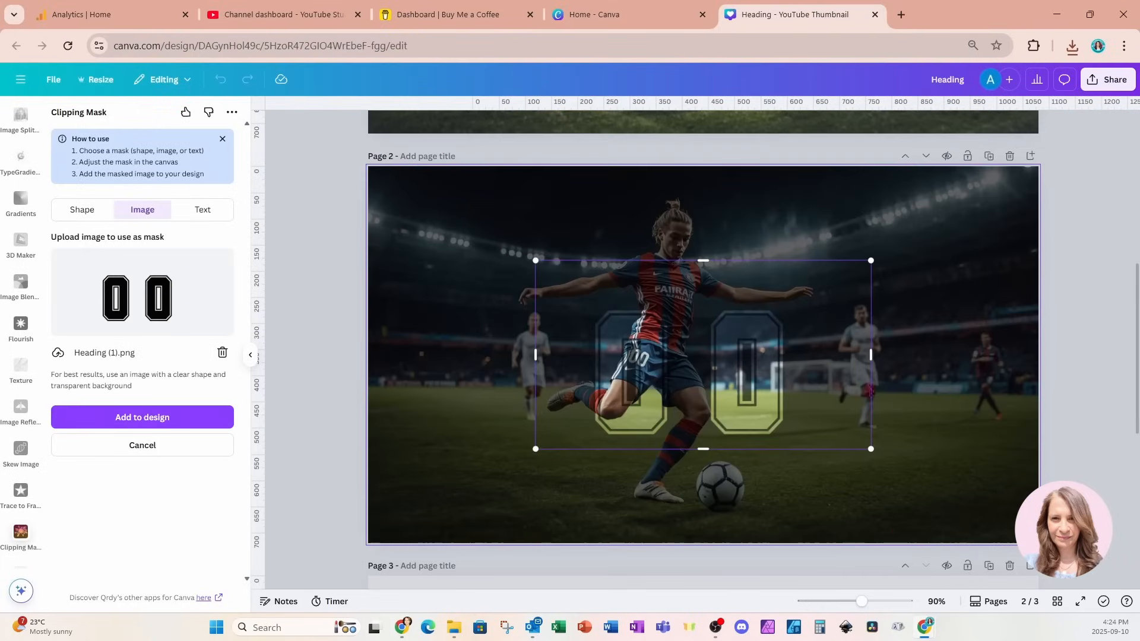
# Resize and reposition the 00 mask so one large zero sits on each side of the player
pyautogui.moveTo(871, 354); pyautogui.dragTo(780, 355)
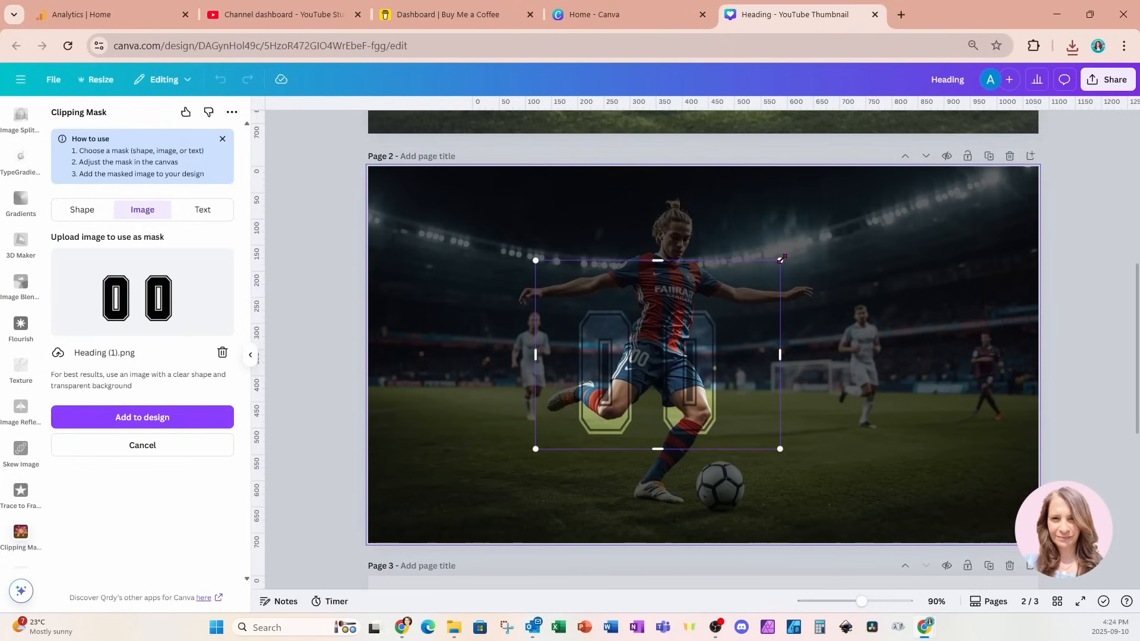
pyautogui.moveTo(781, 259); pyautogui.dragTo(882, 180)
pyautogui.moveTo(824, 261); pyautogui.dragTo(795, 333)
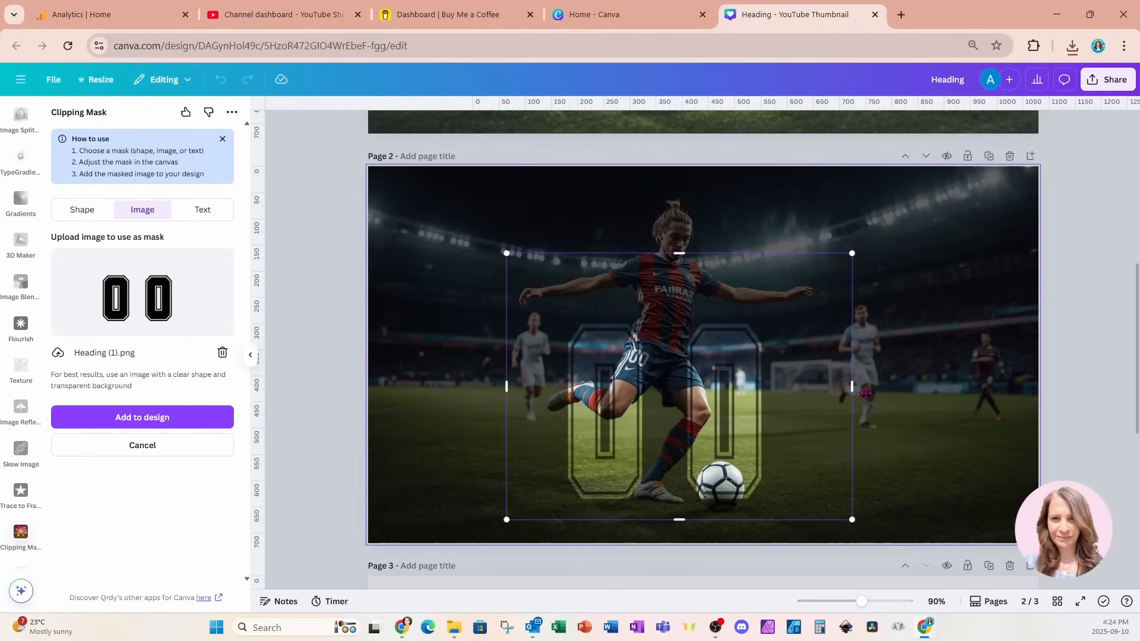
pyautogui.moveTo(853, 387)
pyautogui.mouseDown()
pyautogui.moveTo(924, 387)
pyautogui.moveTo(833, 396)
pyautogui.mouseUp()
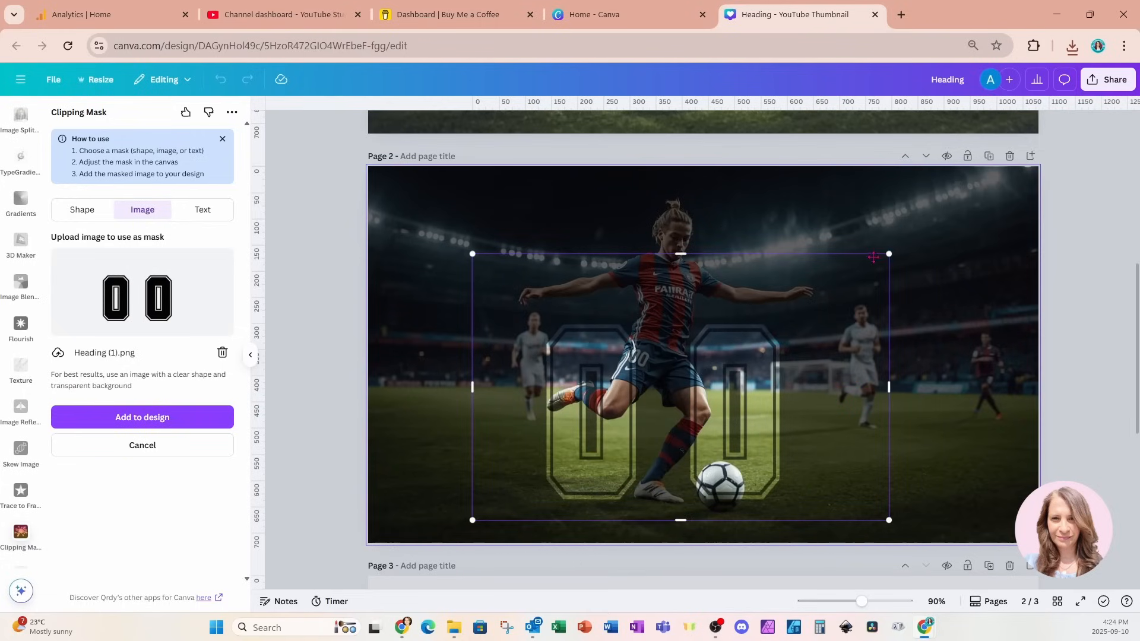
pyautogui.moveTo(889, 254); pyautogui.dragTo(957, 210)
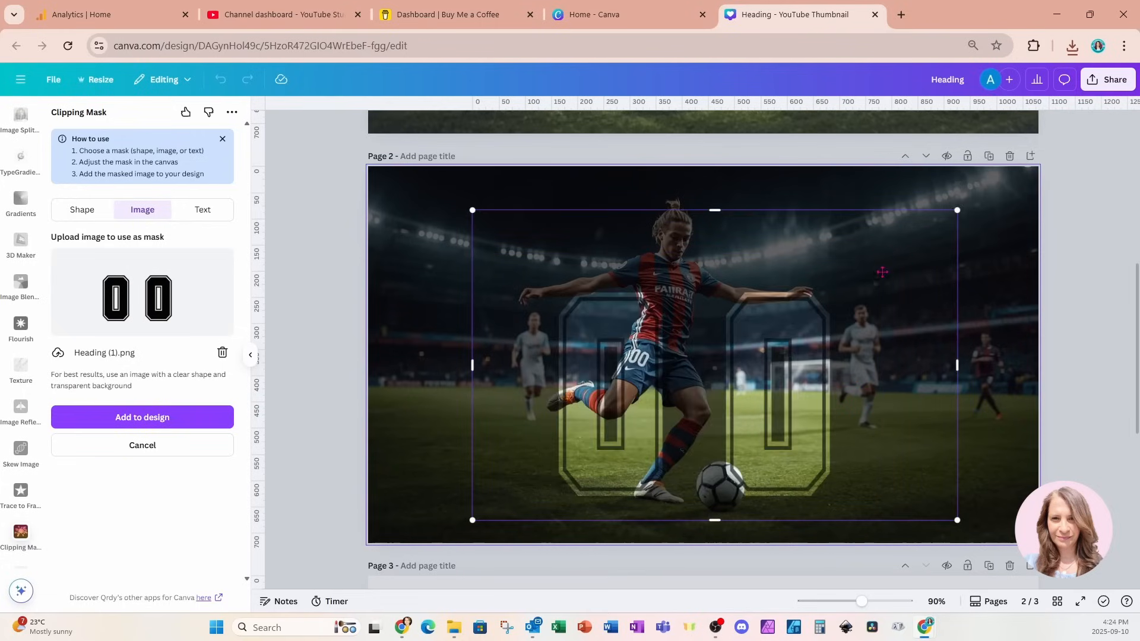
pyautogui.moveTo(882, 272); pyautogui.dragTo(849, 291)
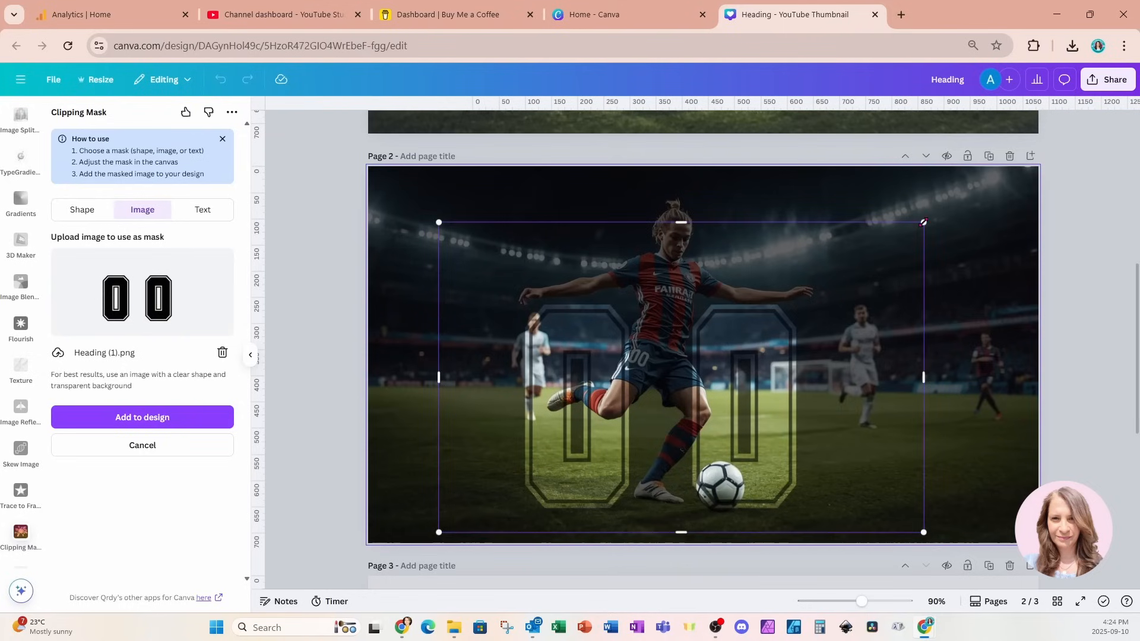
pyautogui.moveTo(923, 222); pyautogui.dragTo(1002, 172)
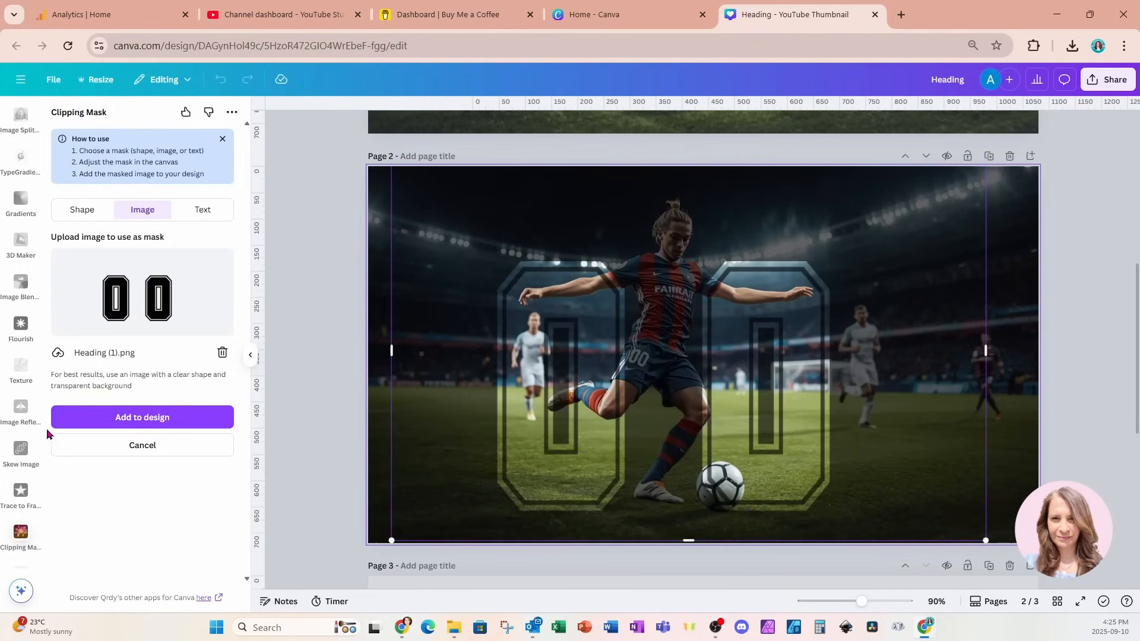
# Add the masked zeros to the design and delete the full soccer photo behind them on page 2
pyautogui.click(84, 418)
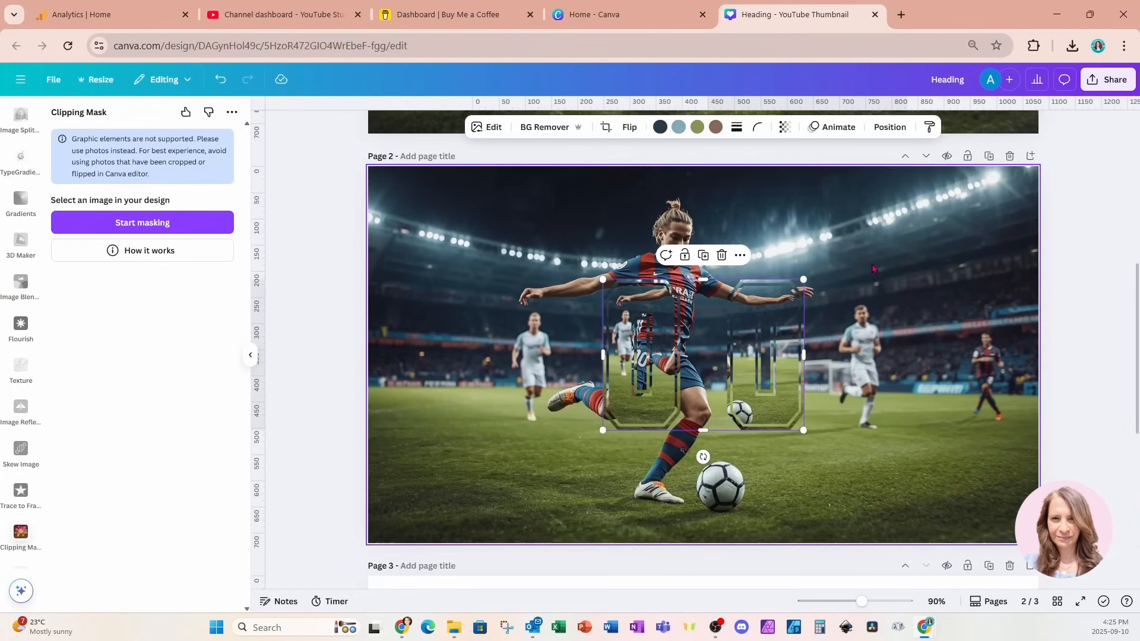
pyautogui.click(967, 226)
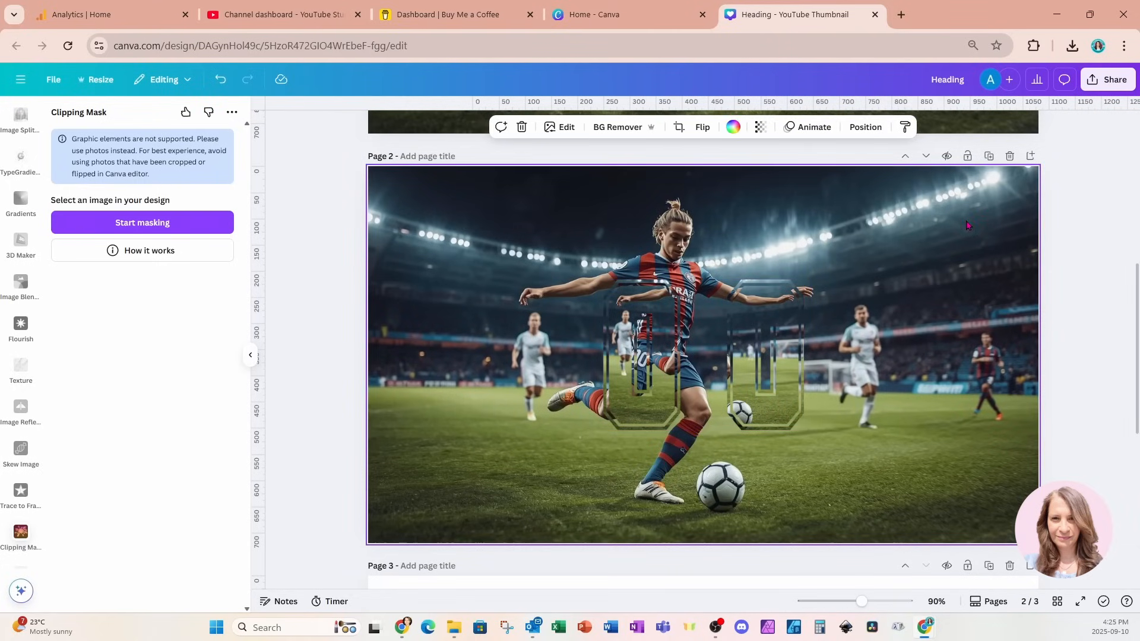
pyautogui.press('Delete')
# Enlarge the photo-filled zeros and centre them on page 2
pyautogui.click(802, 310)
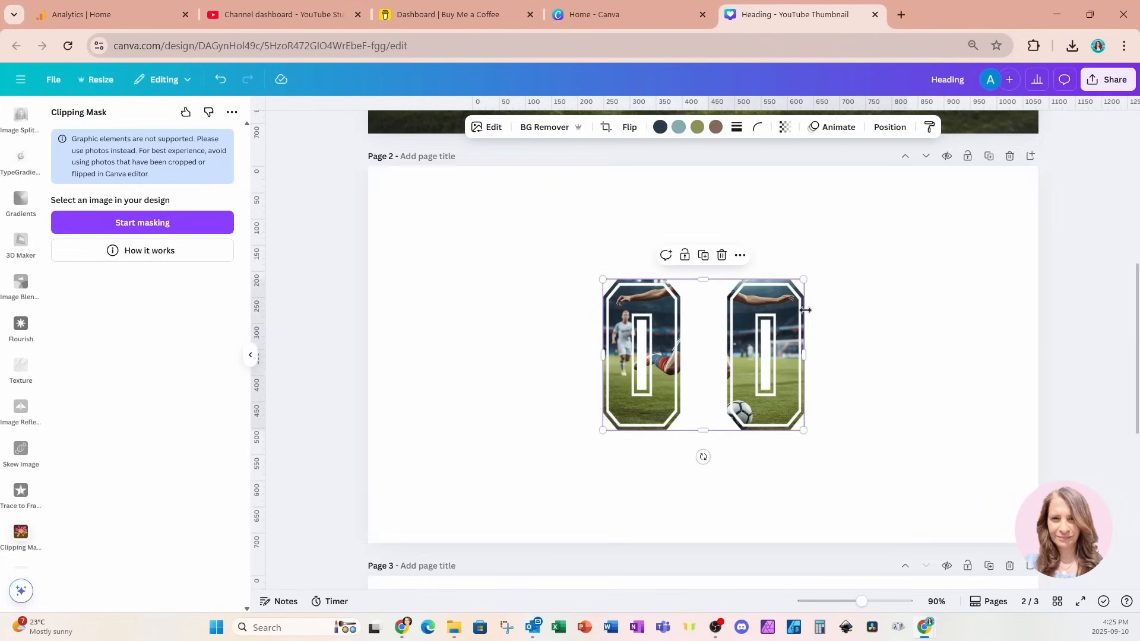
pyautogui.moveTo(804, 281); pyautogui.dragTo(969, 157)
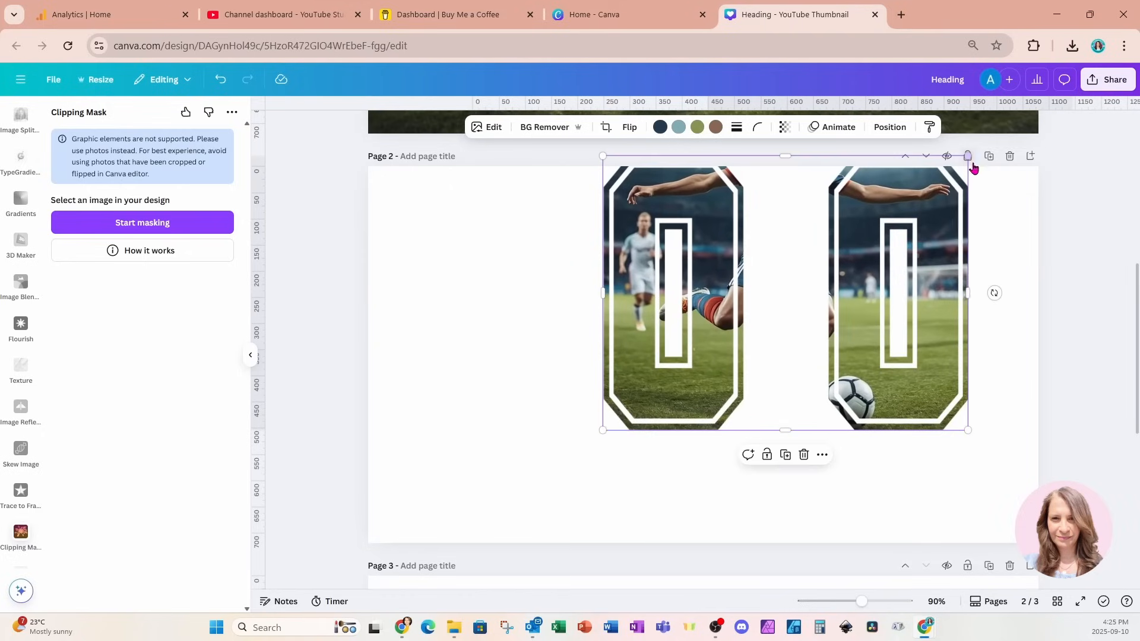
pyautogui.moveTo(921, 228); pyautogui.dragTo(831, 287)
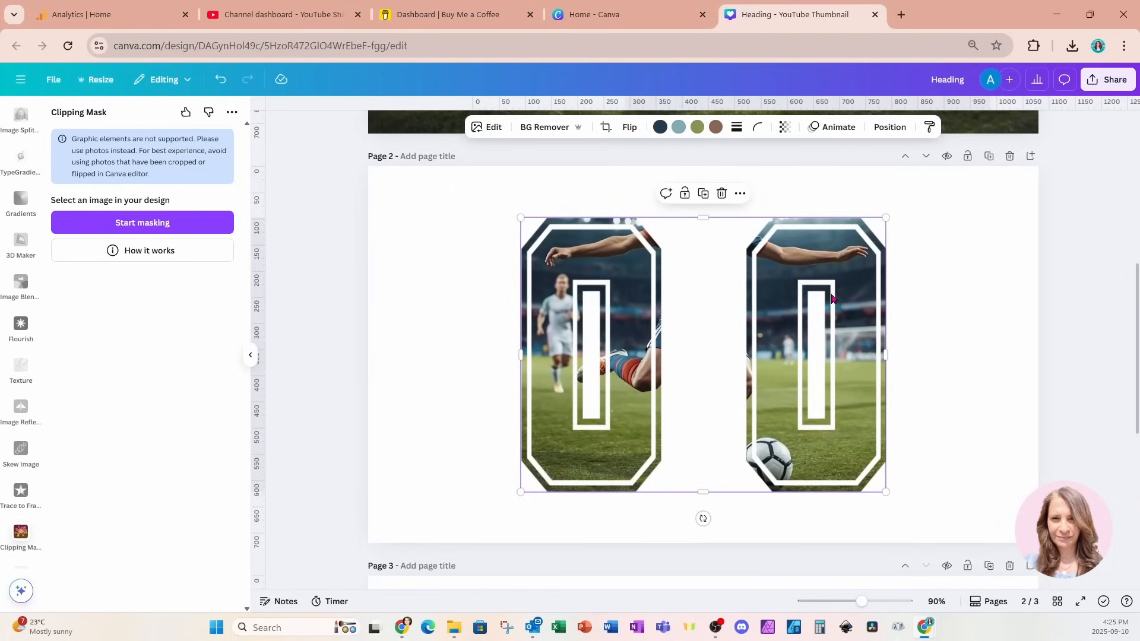
# Replace the black zeros on page 1 with a copy of the photo-filled zeros, roughly aligned over the player
pyautogui.scroll(2, 831, 300)
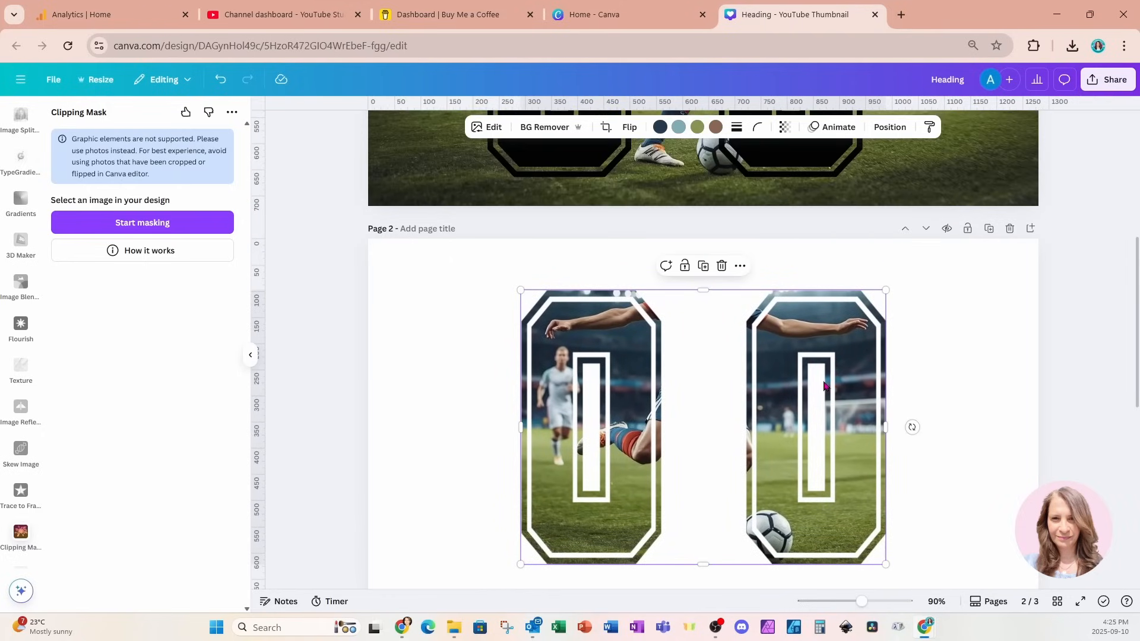
pyautogui.scroll(5, 623, 380)
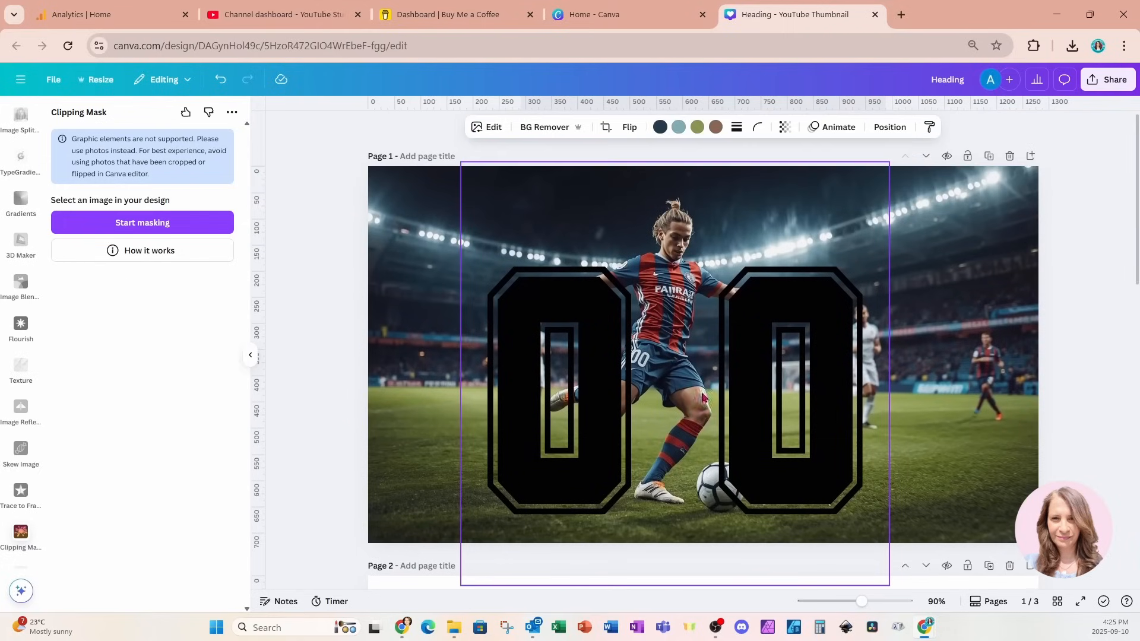
pyautogui.click(779, 408)
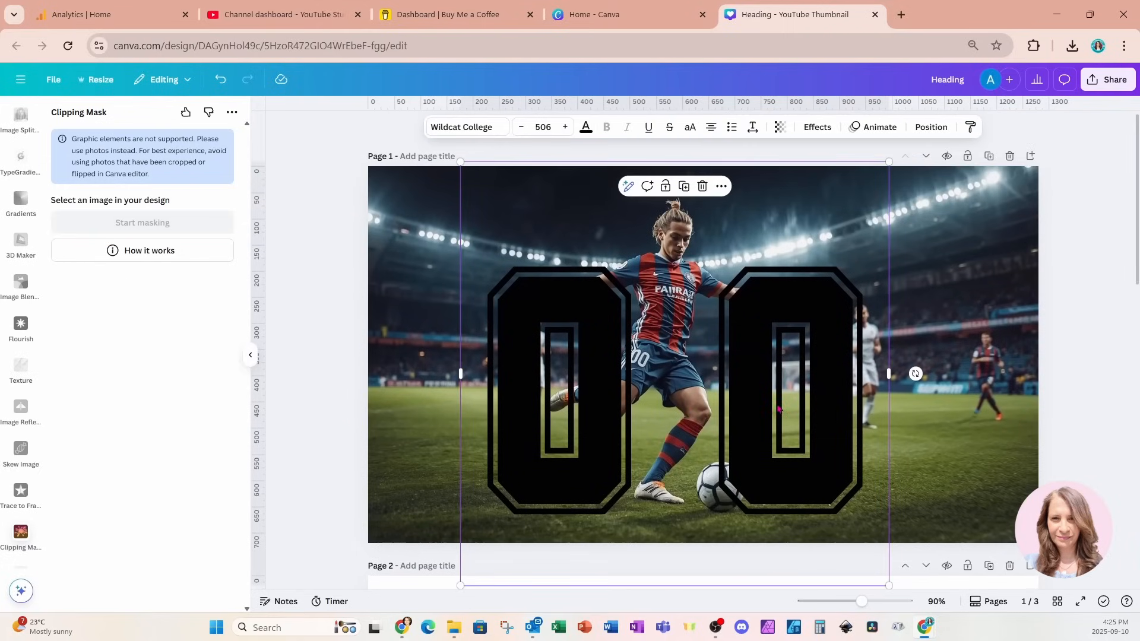
pyautogui.press('Delete')
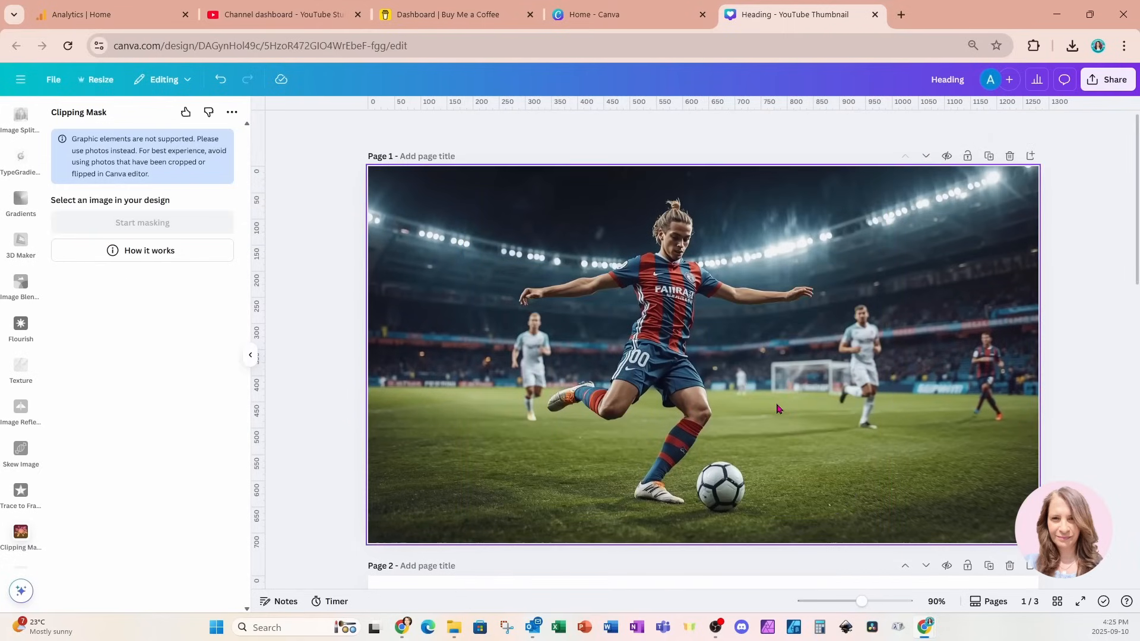
pyautogui.click(779, 408)
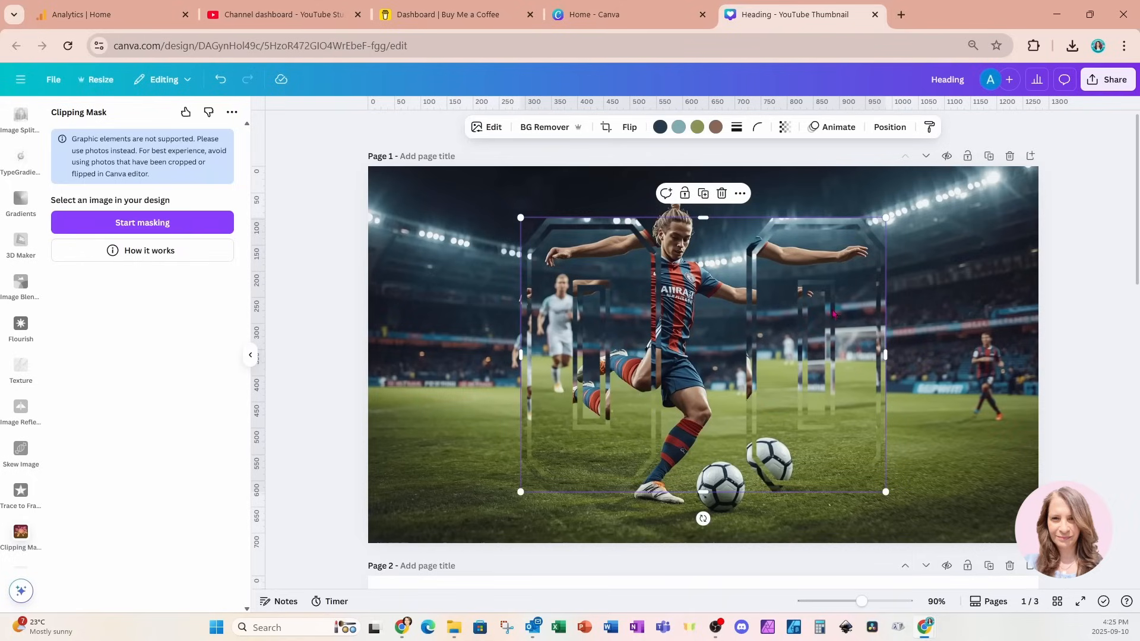
pyautogui.moveTo(843, 316); pyautogui.dragTo(794, 352)
# Fade the background soccer photo on page 1 by lowering its transparency value
pyautogui.click(896, 224)
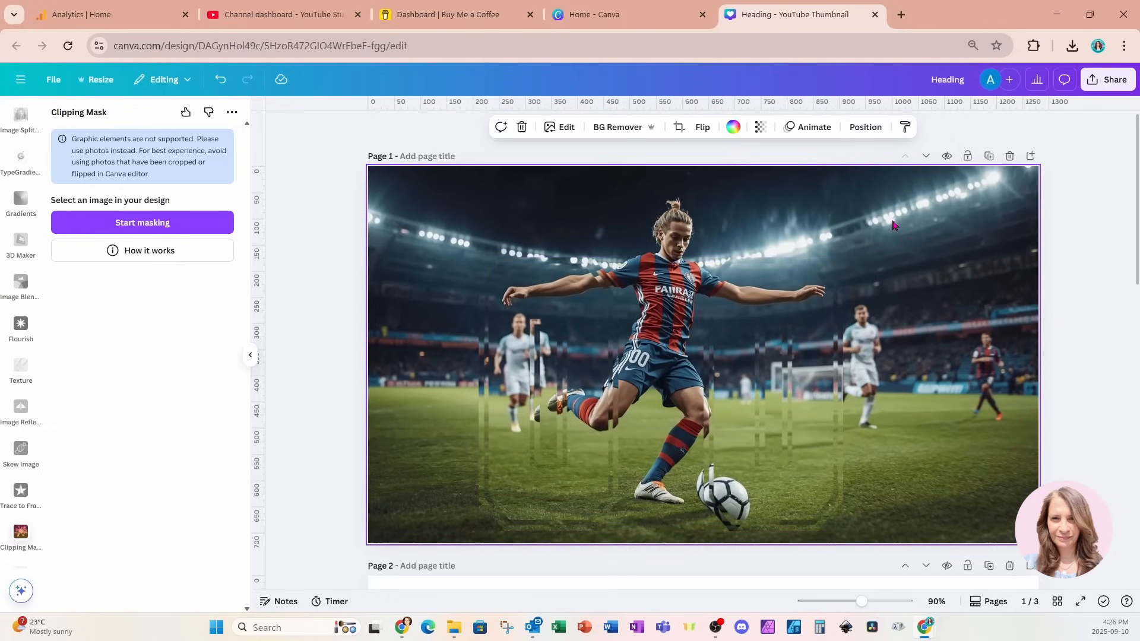
pyautogui.click(760, 127)
pyautogui.click(782, 174)
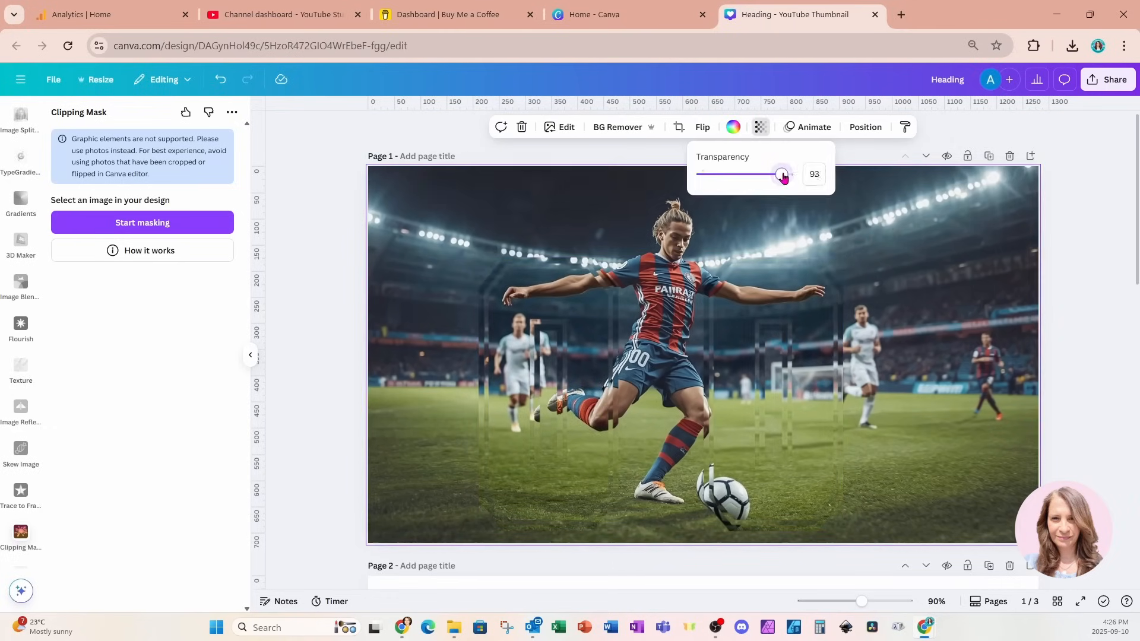
# Shrink and reposition the photo-filled zeros on page 1 so their image lines up with the player and ball in the background photo
pyautogui.click(779, 407)
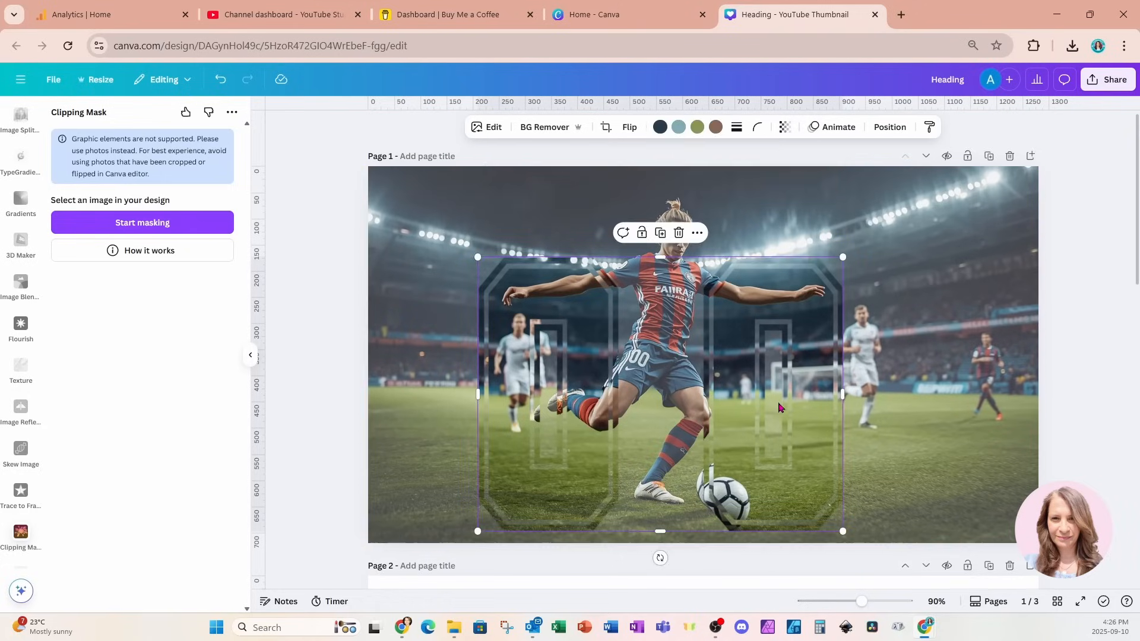
pyautogui.moveTo(779, 407); pyautogui.dragTo(787, 405)
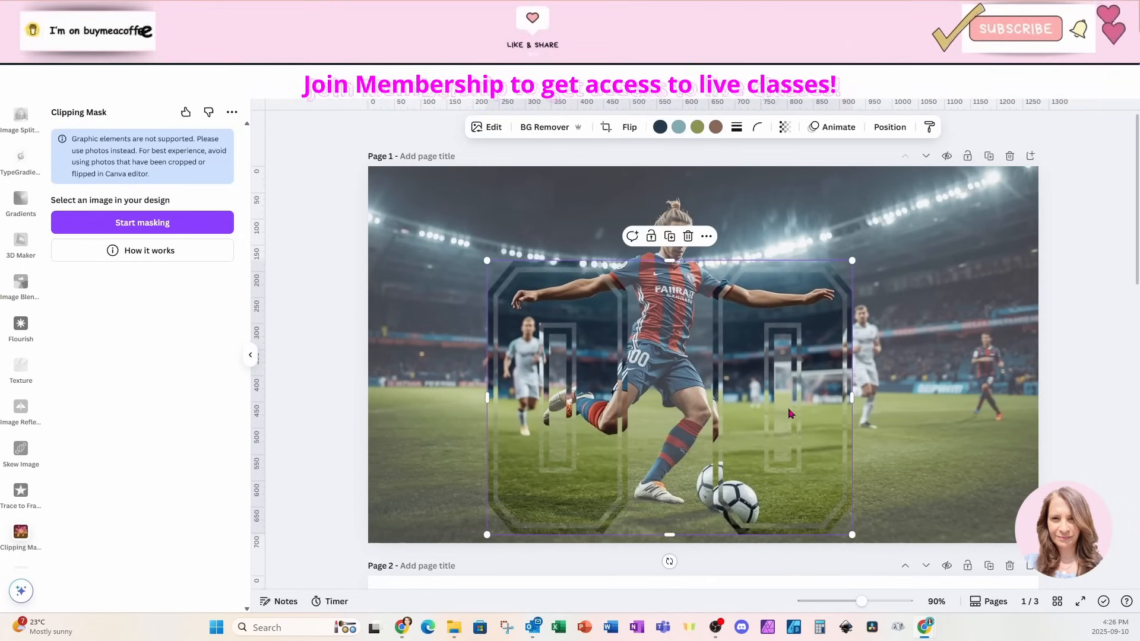
pyautogui.moveTo(850, 532); pyautogui.dragTo(830, 507)
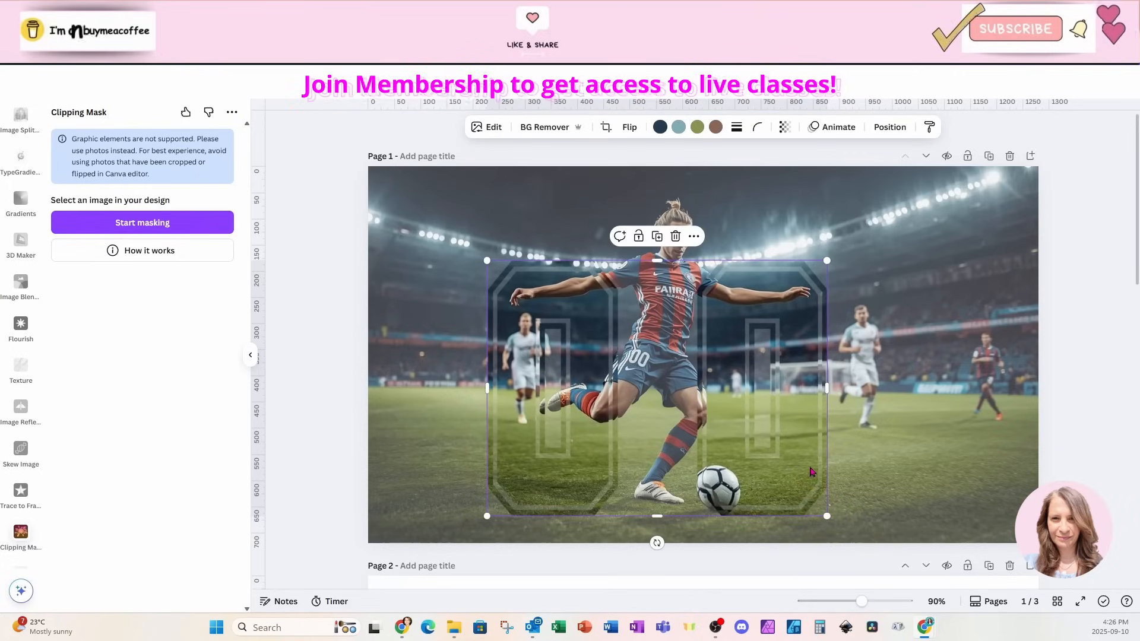
pyautogui.moveTo(809, 466); pyautogui.dragTo(818, 466)
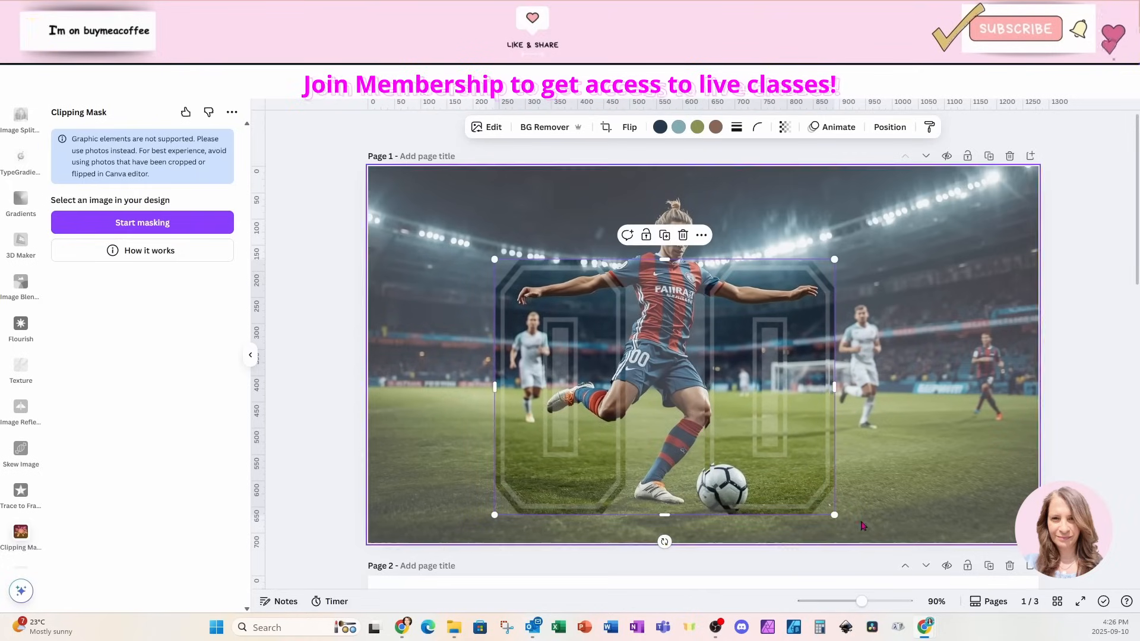
pyautogui.moveTo(837, 514); pyautogui.dragTo(834, 511)
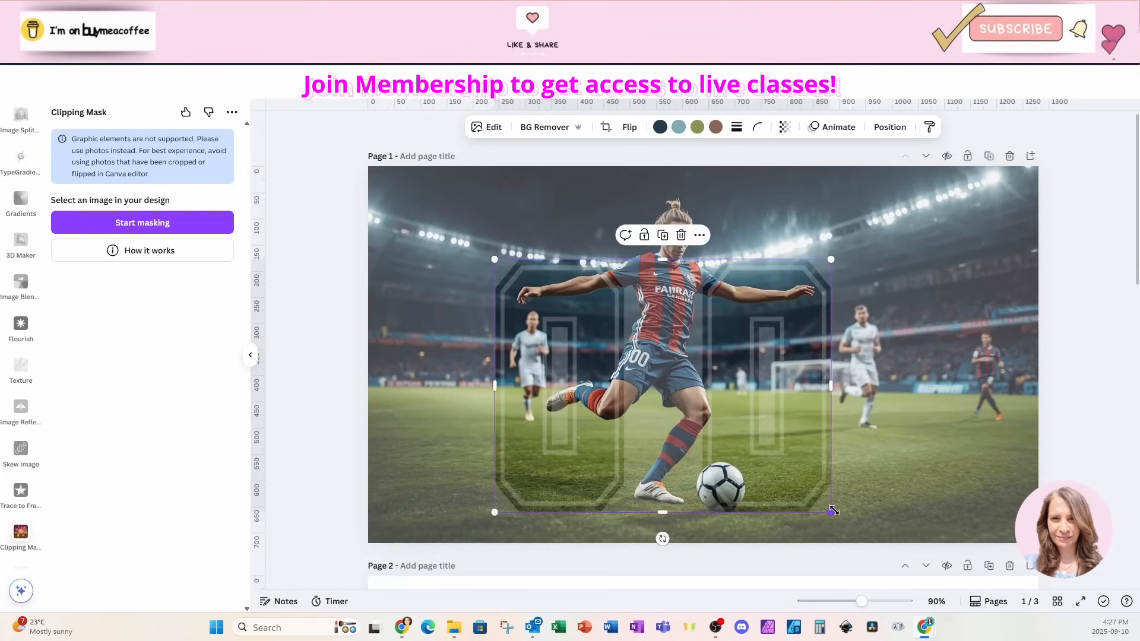
# Restore the background soccer photo on page 1 to full opacity
pyautogui.click(848, 364)
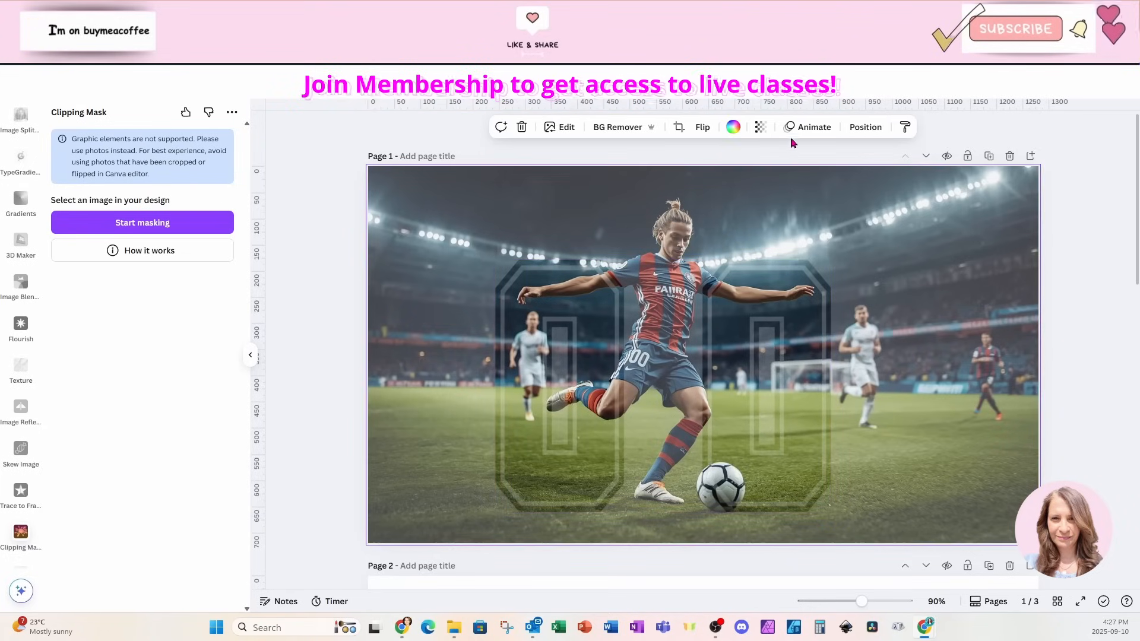
pyautogui.click(760, 127)
pyautogui.moveTo(769, 175); pyautogui.dragTo(805, 180)
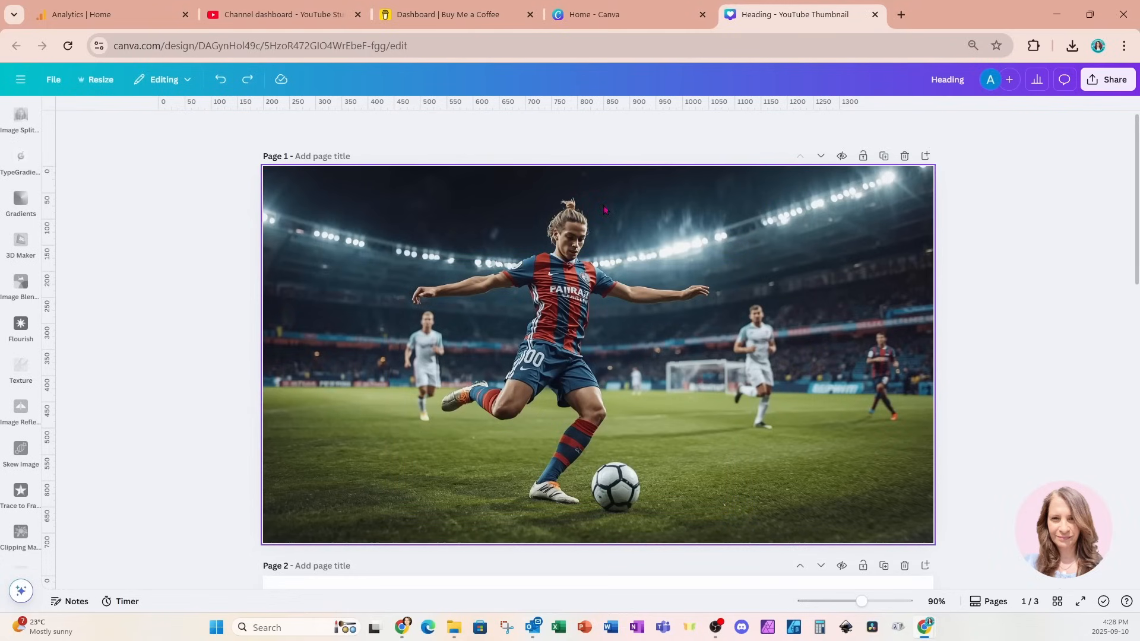
# Use Magic Grab on the background photo to separate the kicking player and the soccer ball from the scene
pyautogui.click(408, 168)
pyautogui.click(462, 130)
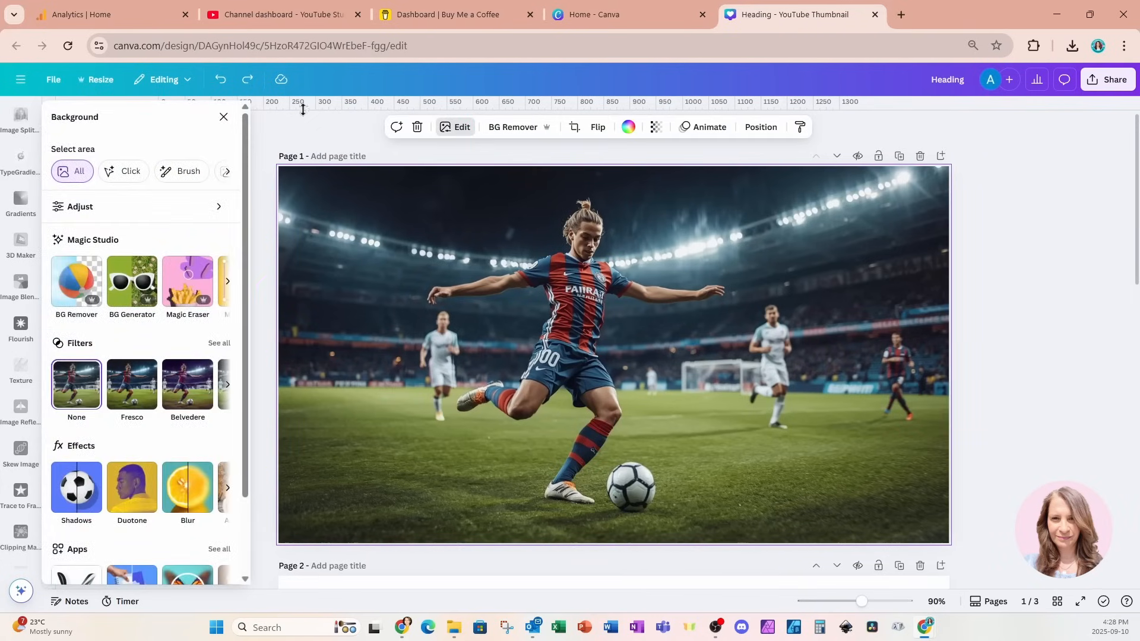
pyautogui.click(223, 279)
pyautogui.click(86, 291)
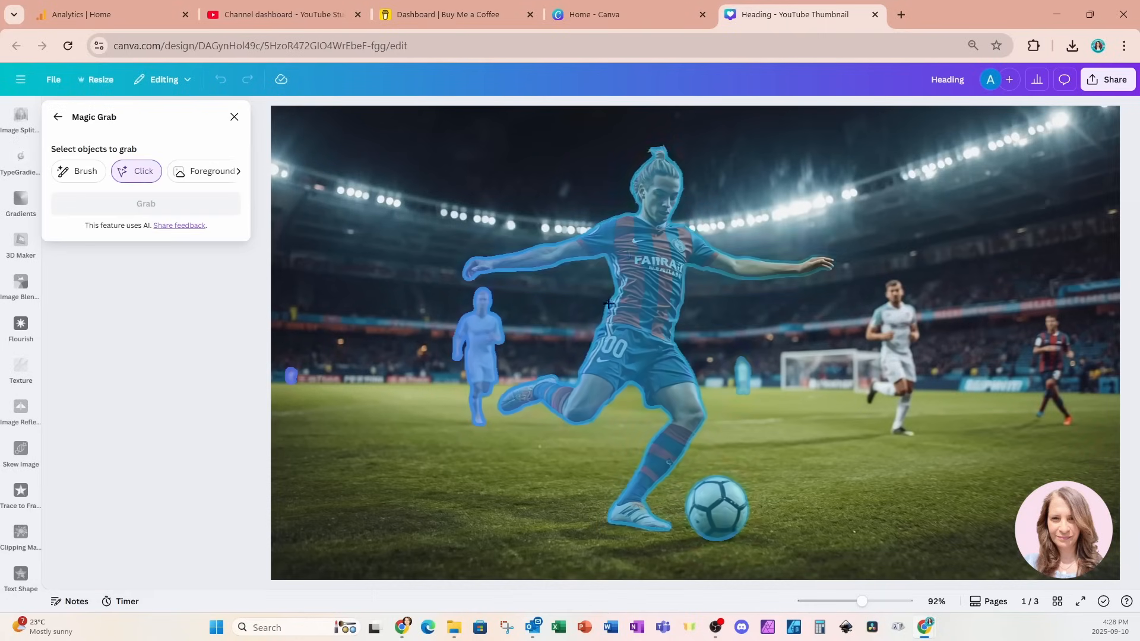
pyautogui.click(665, 350)
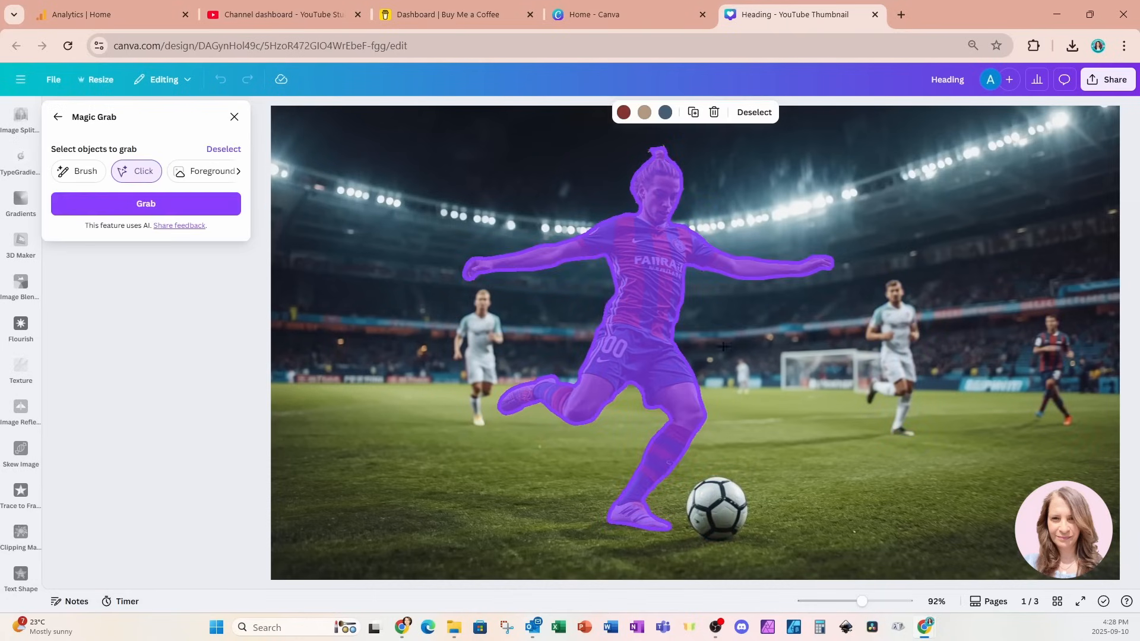
pyautogui.click(720, 505)
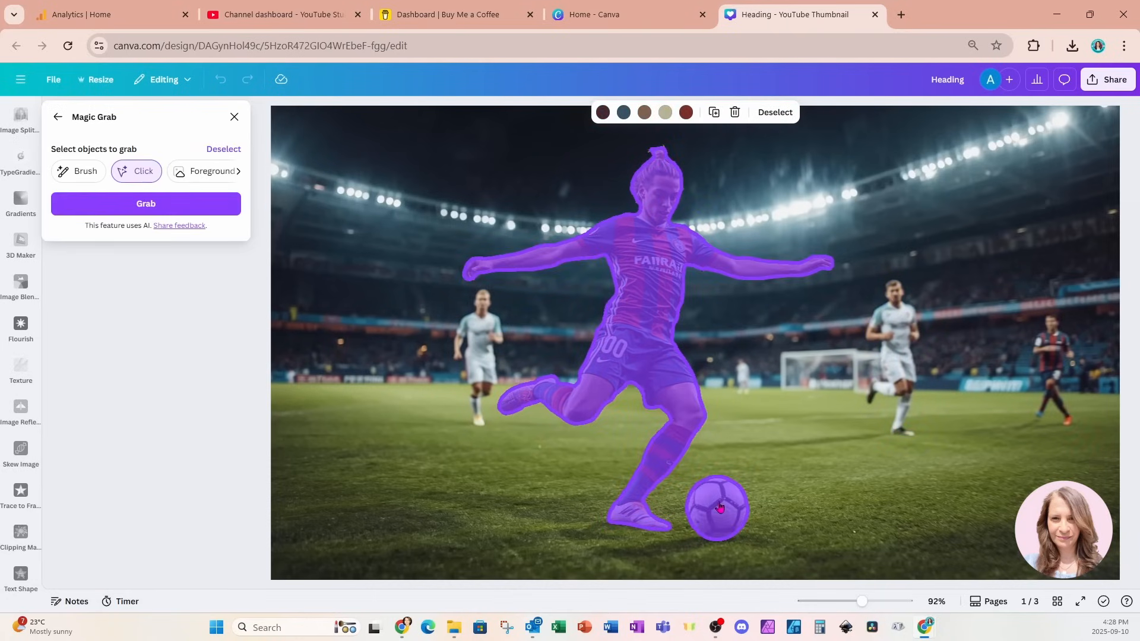
pyautogui.click(232, 205)
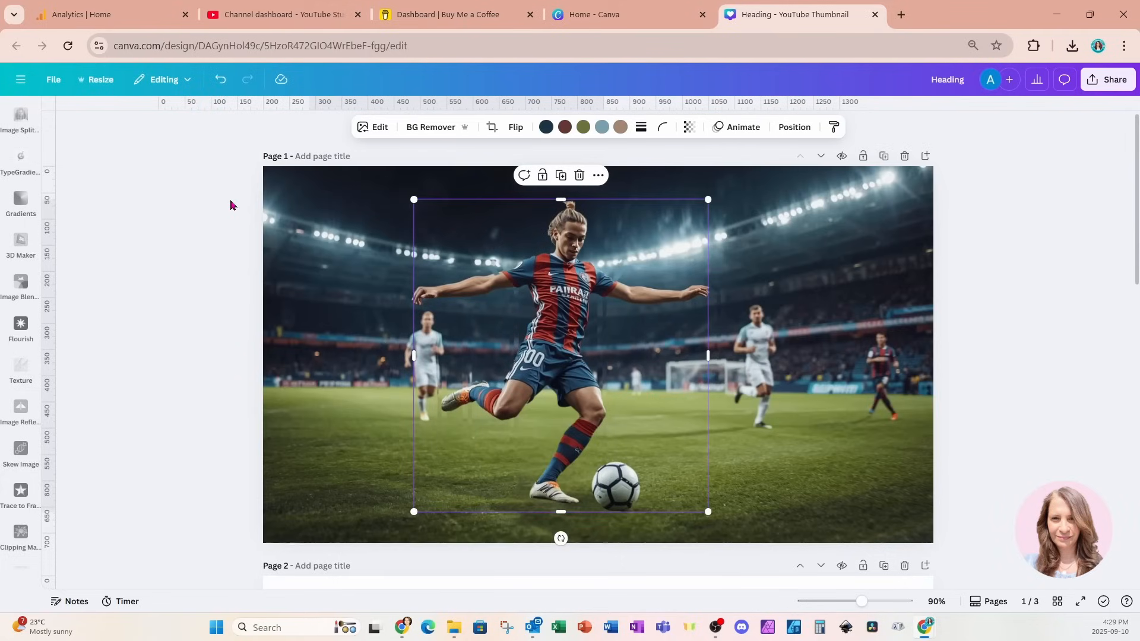
# Nudge and slightly resize the grabbed player and ball cutout to align it with the zeros' photo beneath
pyautogui.moveTo(544, 356)
pyautogui.mouseDown()
pyautogui.moveTo(562, 361)
pyautogui.moveTo(545, 362)
pyautogui.mouseUp()
pyautogui.click(222, 84)
pyautogui.moveTo(536, 313); pyautogui.dragTo(532, 307)
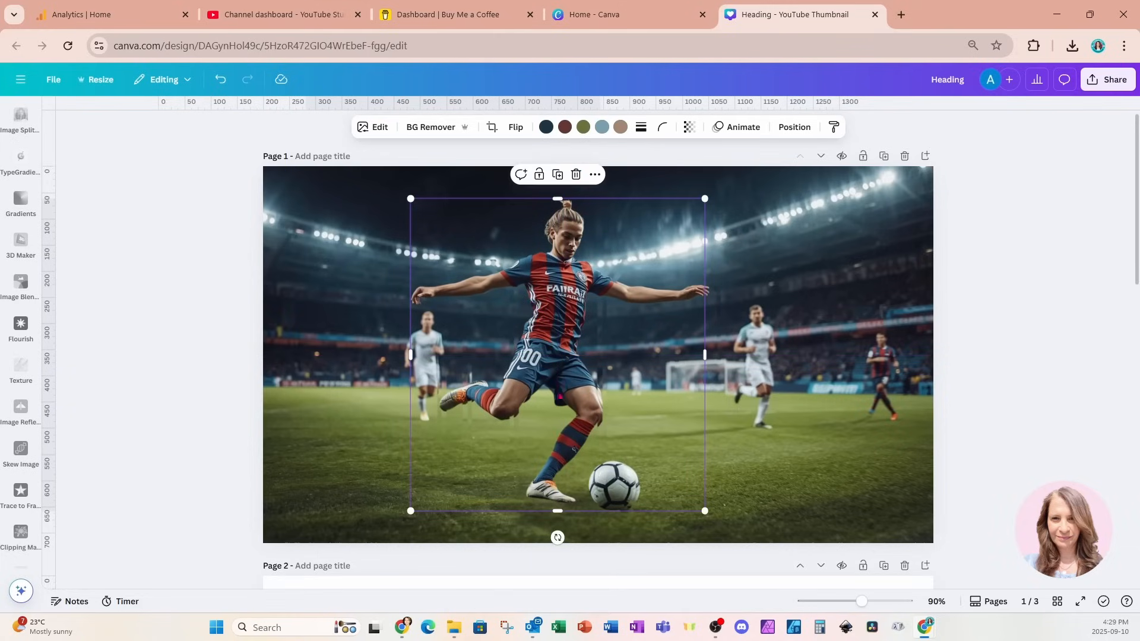
pyautogui.moveTo(705, 511); pyautogui.dragTo(689, 494)
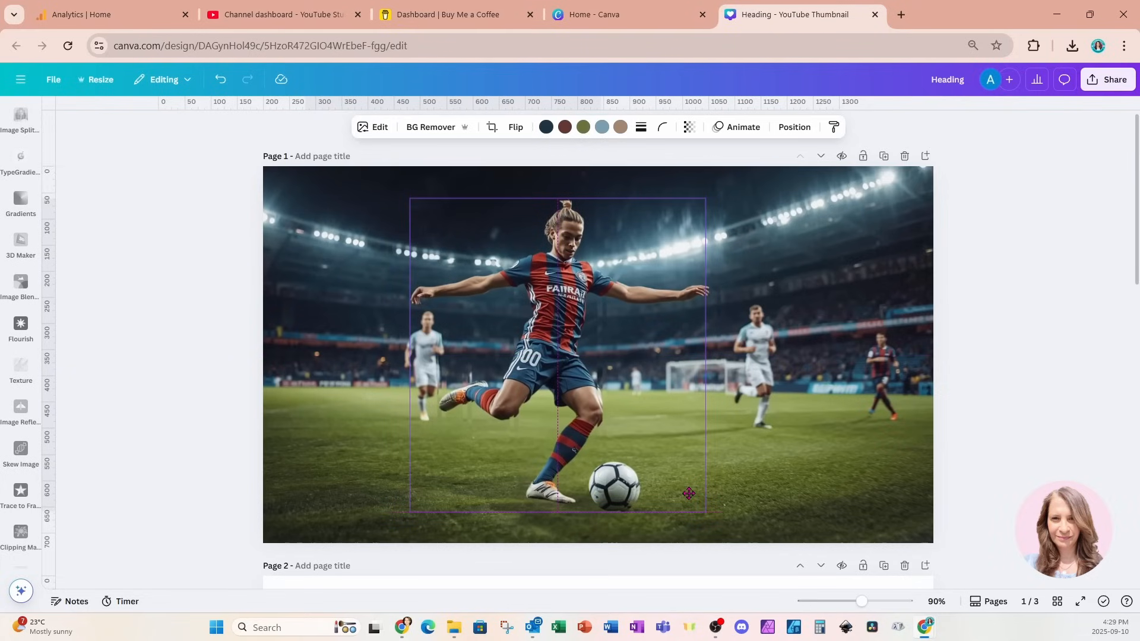
pyautogui.moveTo(689, 494); pyautogui.dragTo(688, 493)
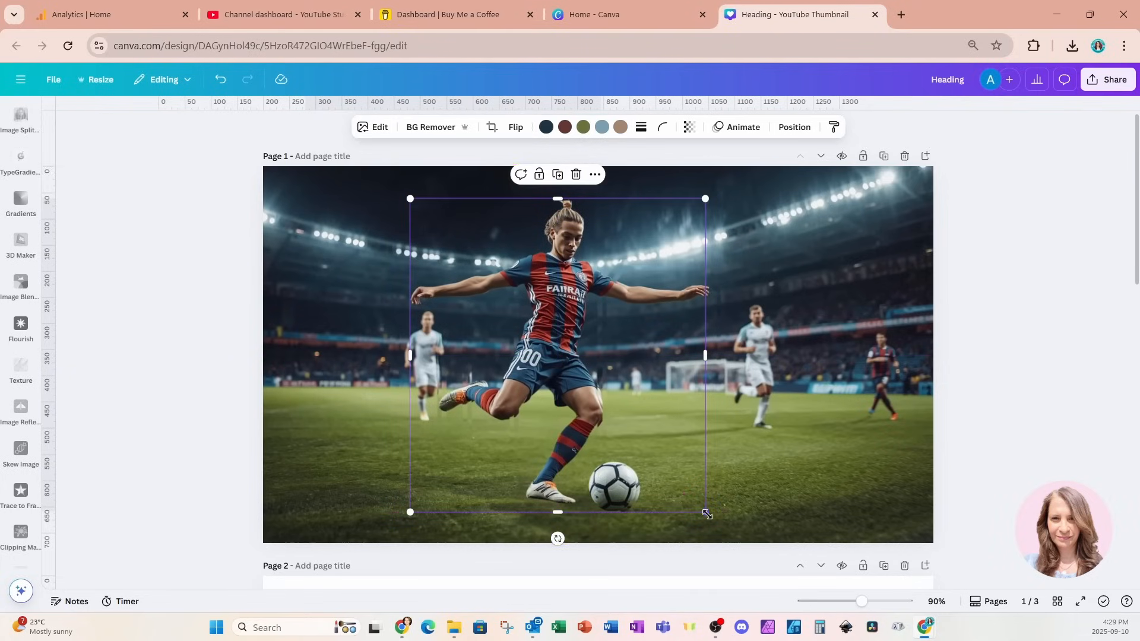
pyautogui.moveTo(709, 514); pyautogui.dragTo(710, 516)
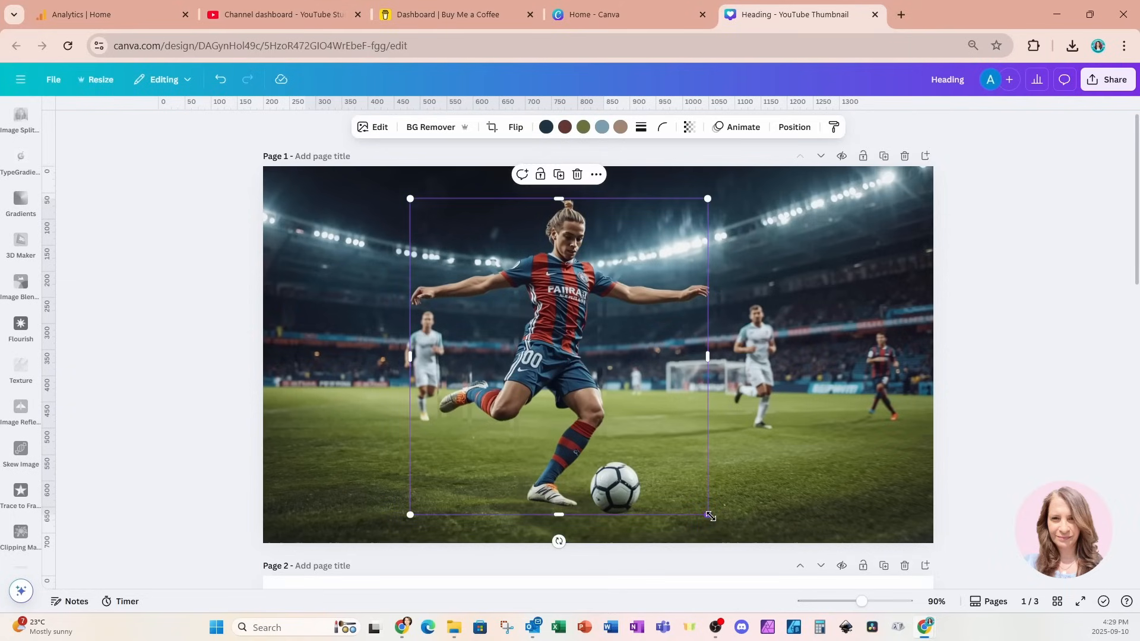
# Apply the Sea Blue duotone effect to the background photo with an intensity of 78
pyautogui.click(284, 195)
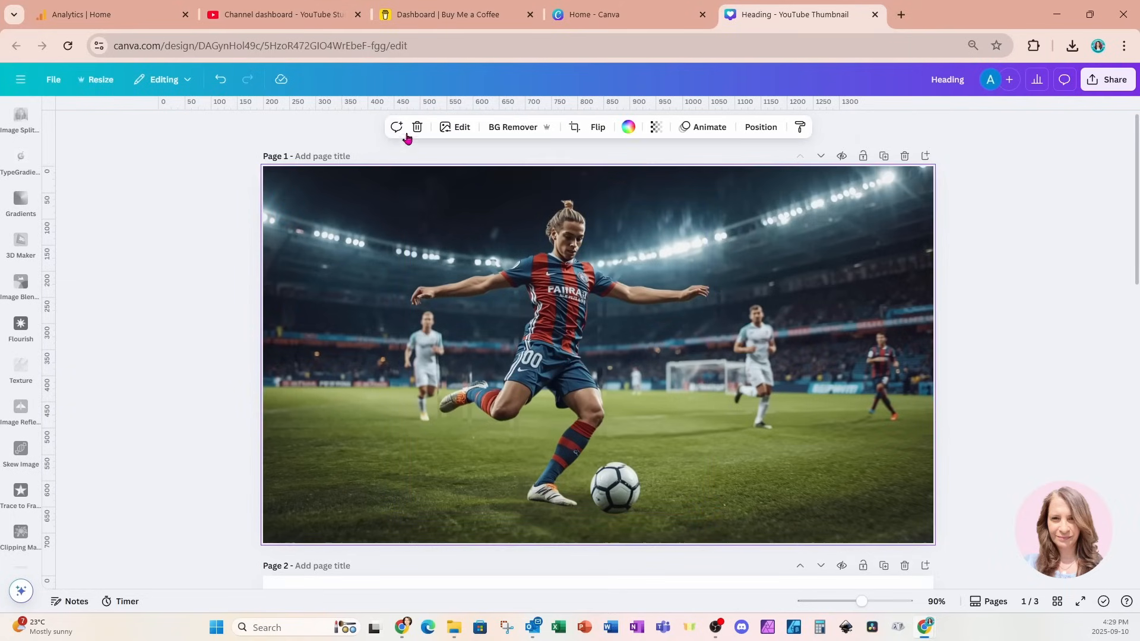
pyautogui.click(455, 128)
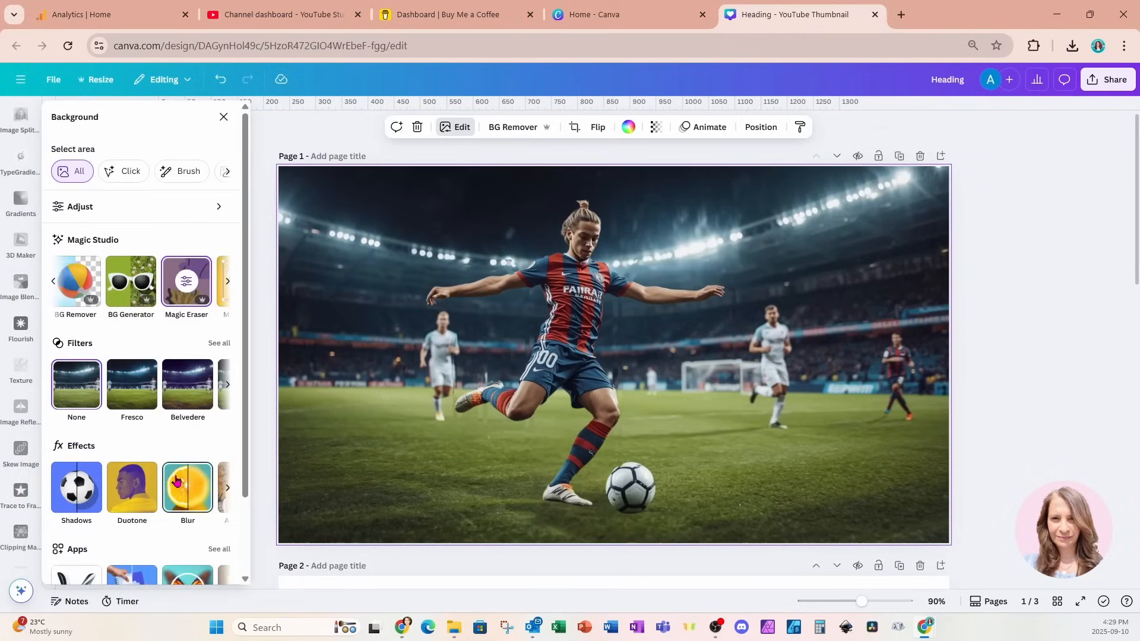
pyautogui.click(132, 484)
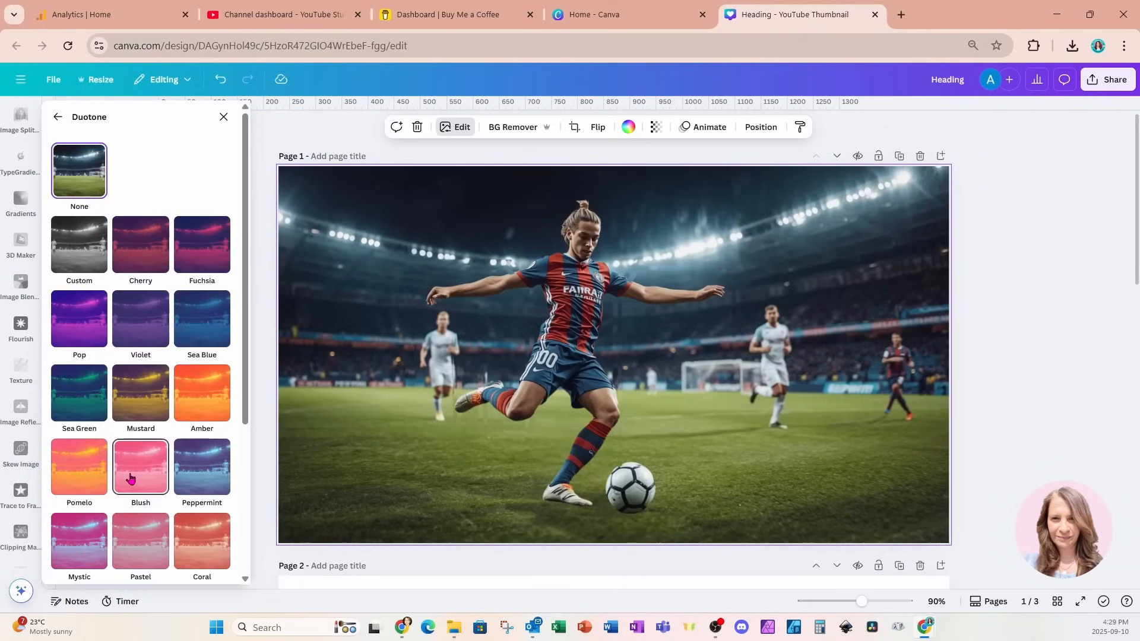
pyautogui.click(199, 328)
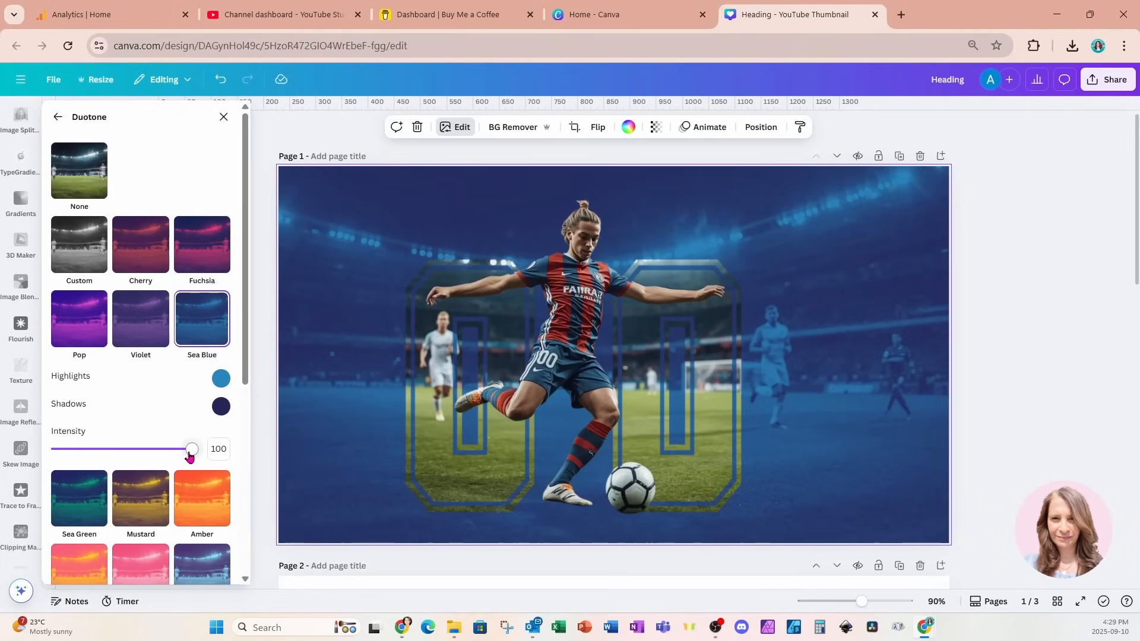
pyautogui.moveTo(192, 450); pyautogui.dragTo(164, 456)
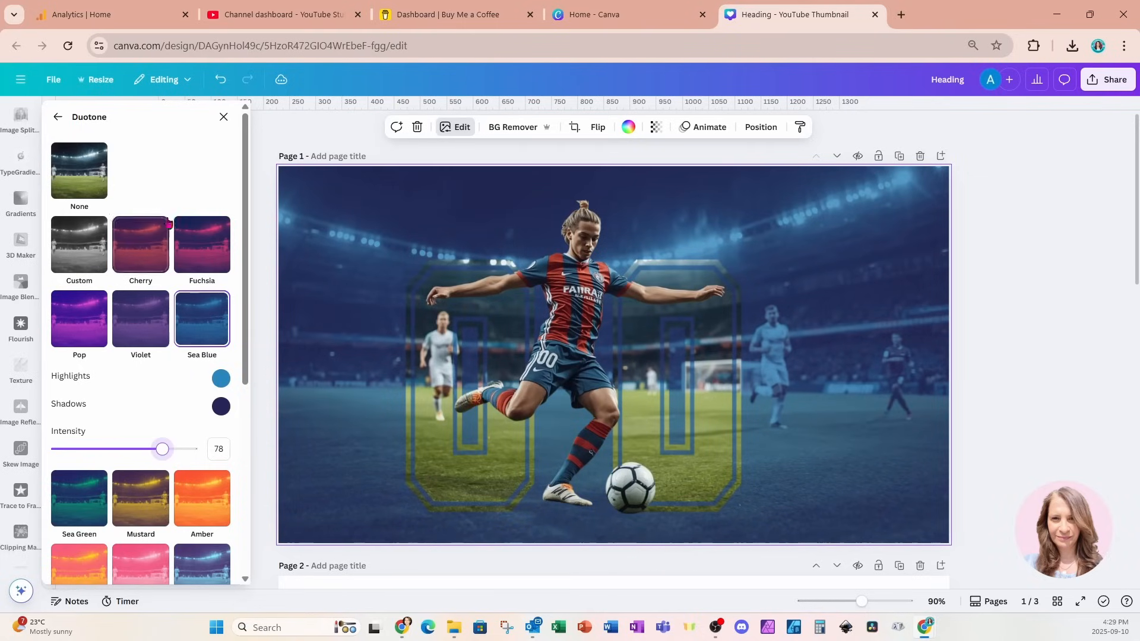
pyautogui.click(224, 117)
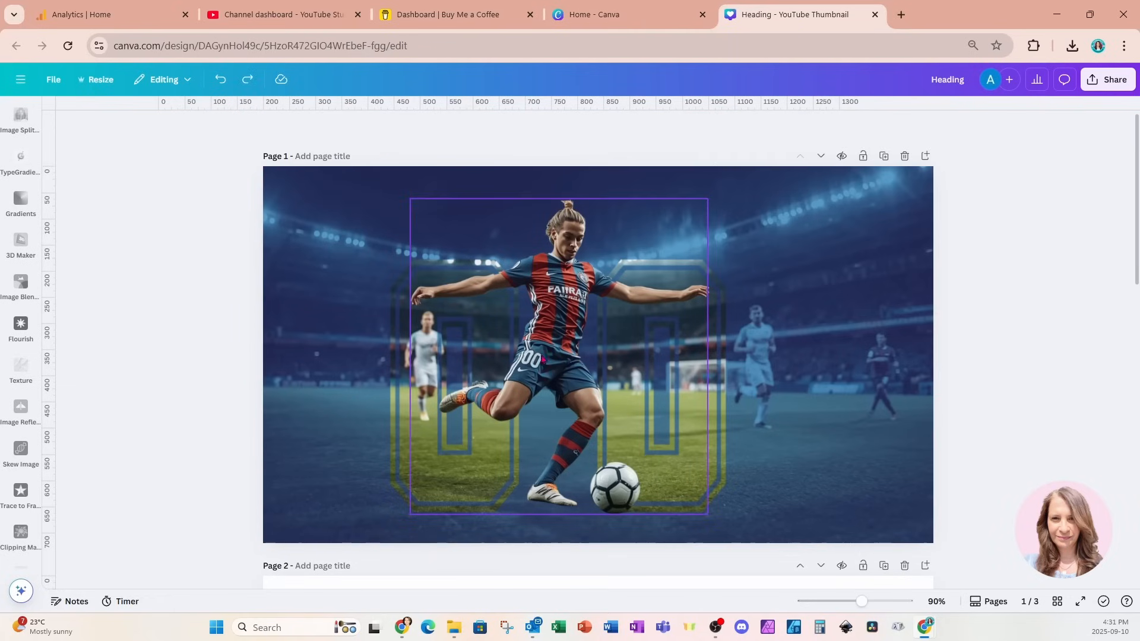
# Add a Glow shadow to the player and ball cutout and set its color to white, #FFFFFF
pyautogui.click(543, 357)
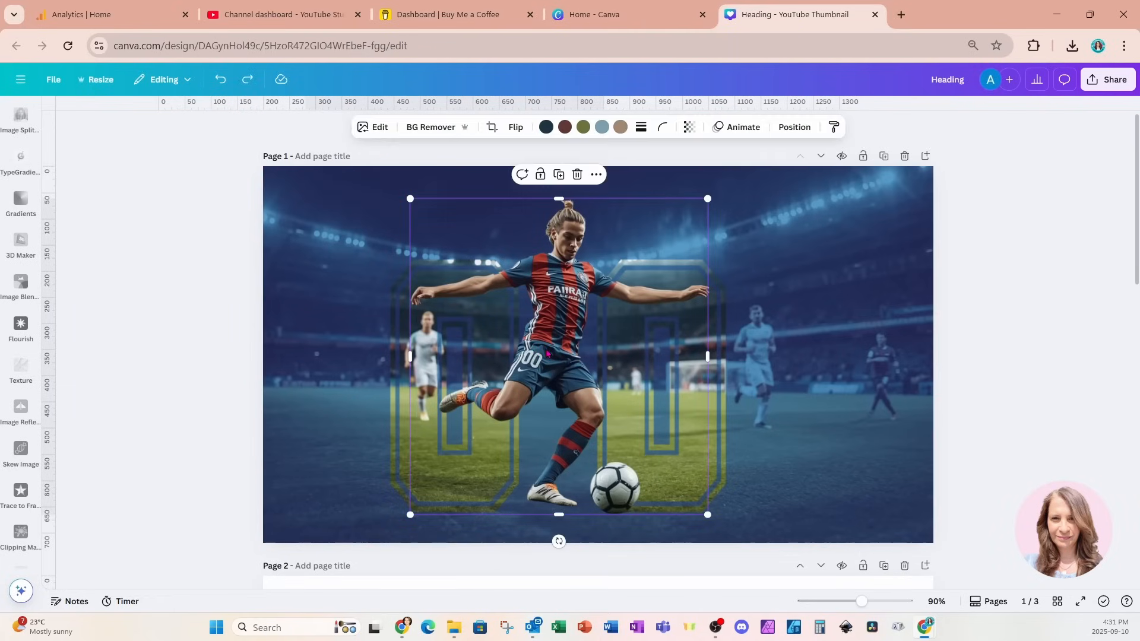
pyautogui.click(376, 128)
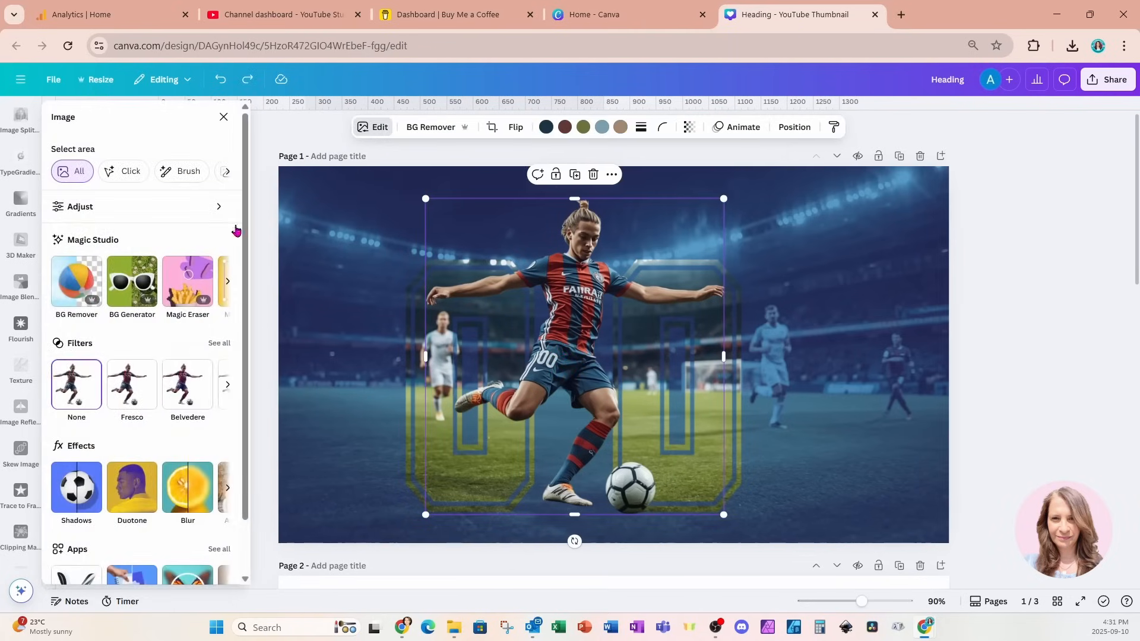
pyautogui.click(89, 484)
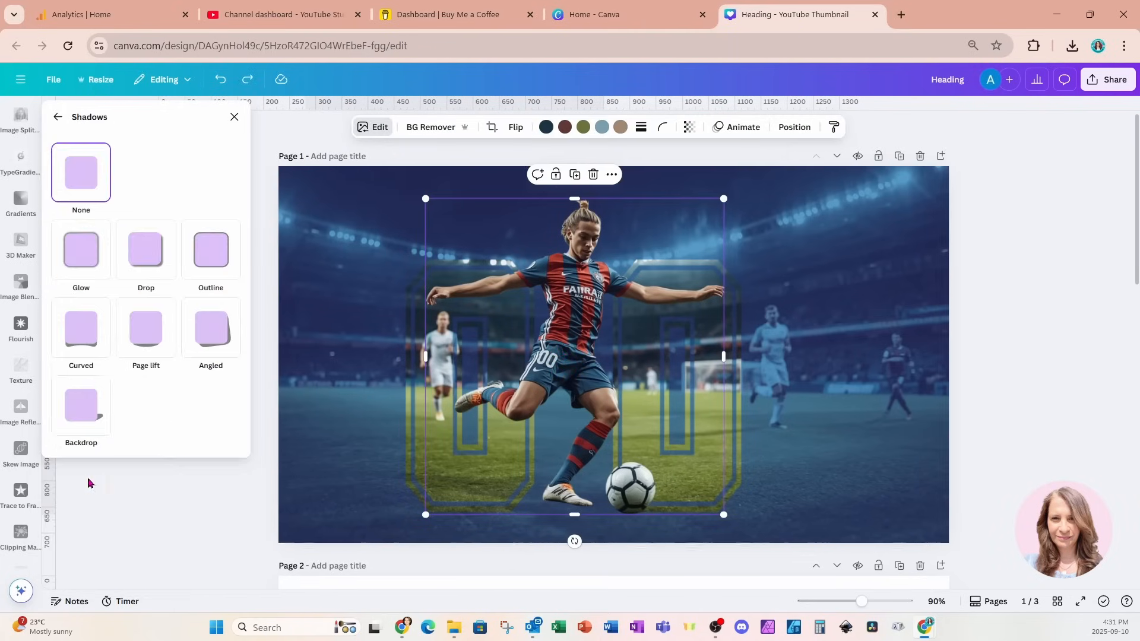
pyautogui.click(84, 255)
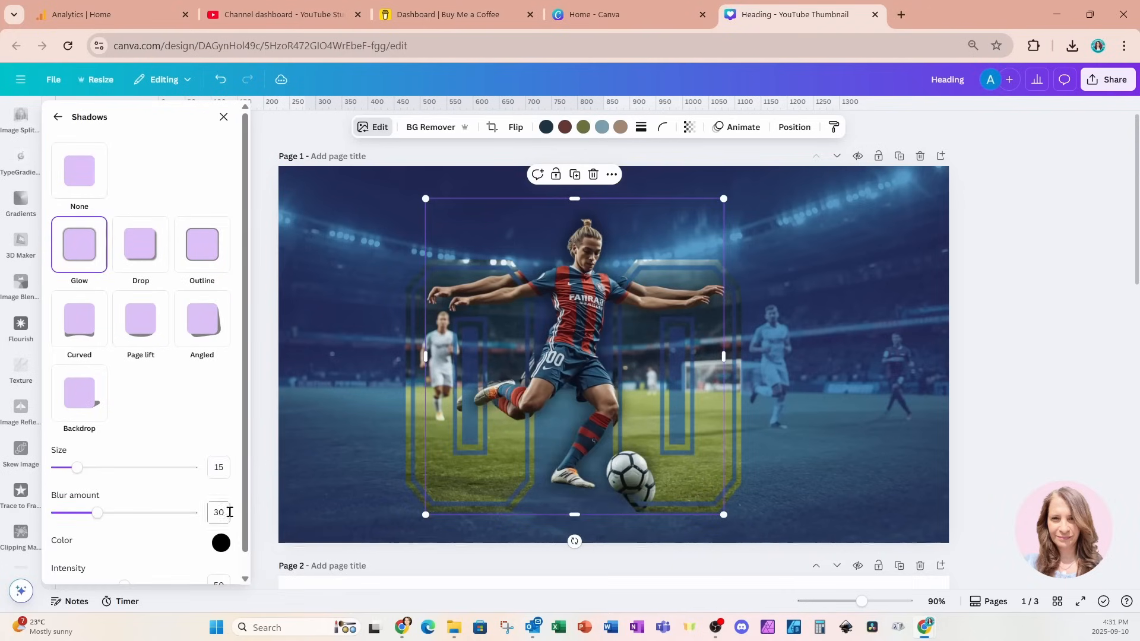
pyautogui.click(221, 542)
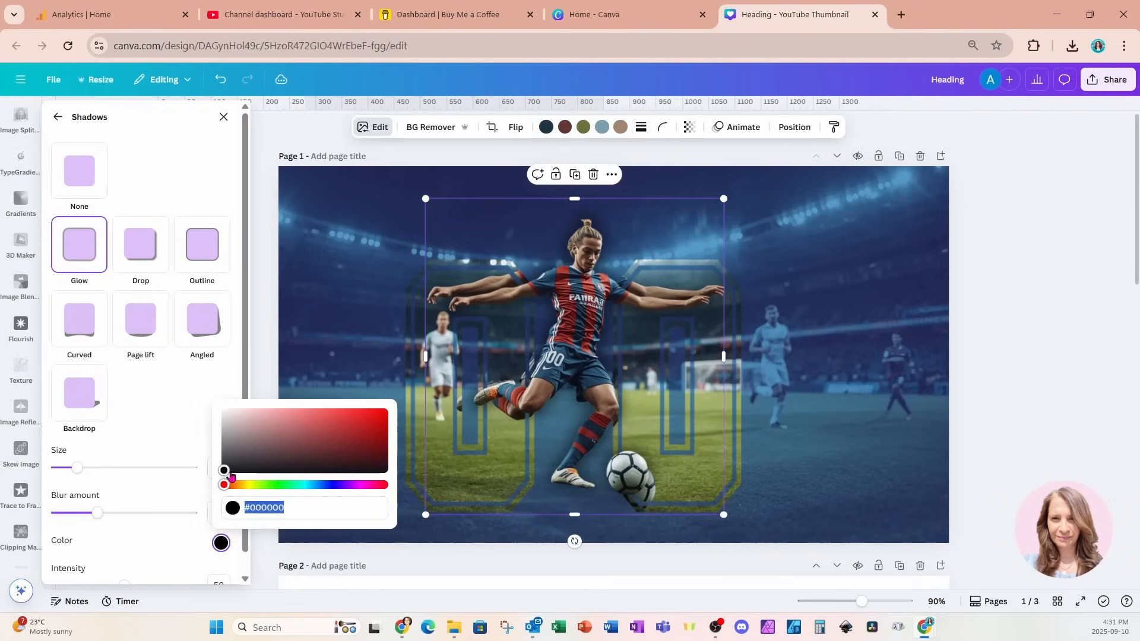
pyautogui.moveTo(225, 474); pyautogui.dragTo(213, 408)
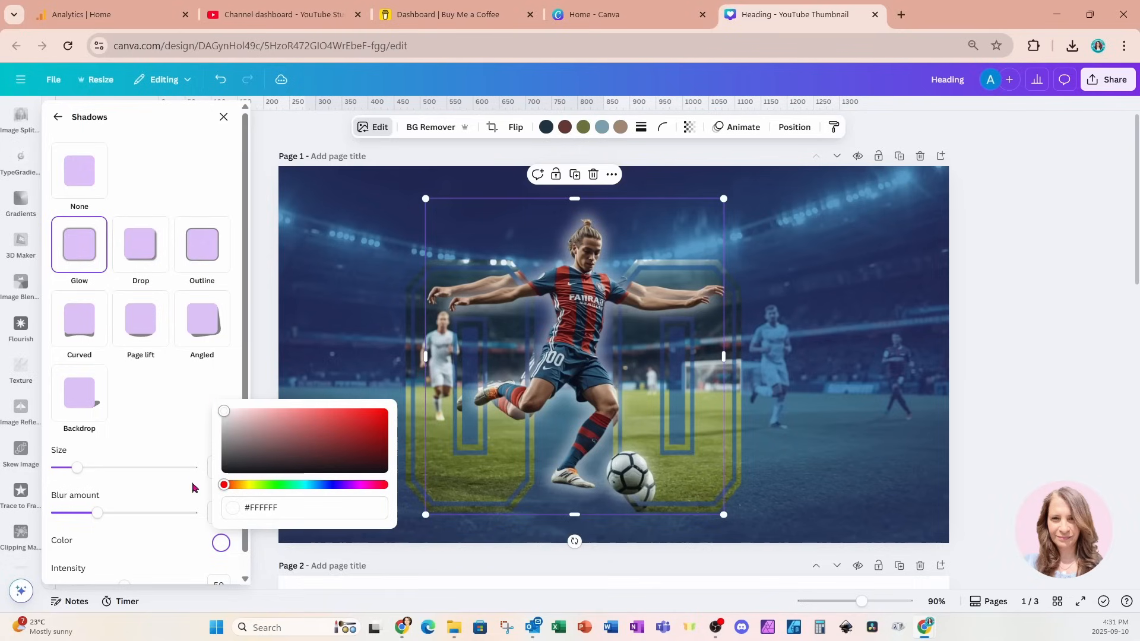
# Set the player cutout's glow intensity to 66 and its size to 10
pyautogui.scroll(-1, 113, 537)
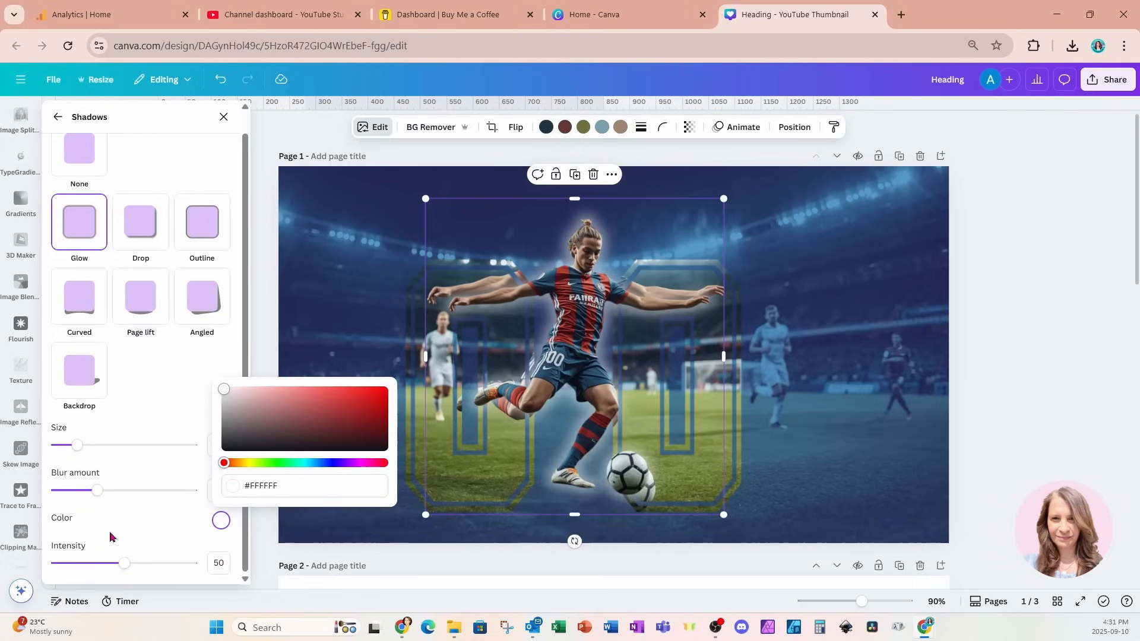
pyautogui.click(122, 522)
pyautogui.moveTo(124, 565); pyautogui.dragTo(147, 568)
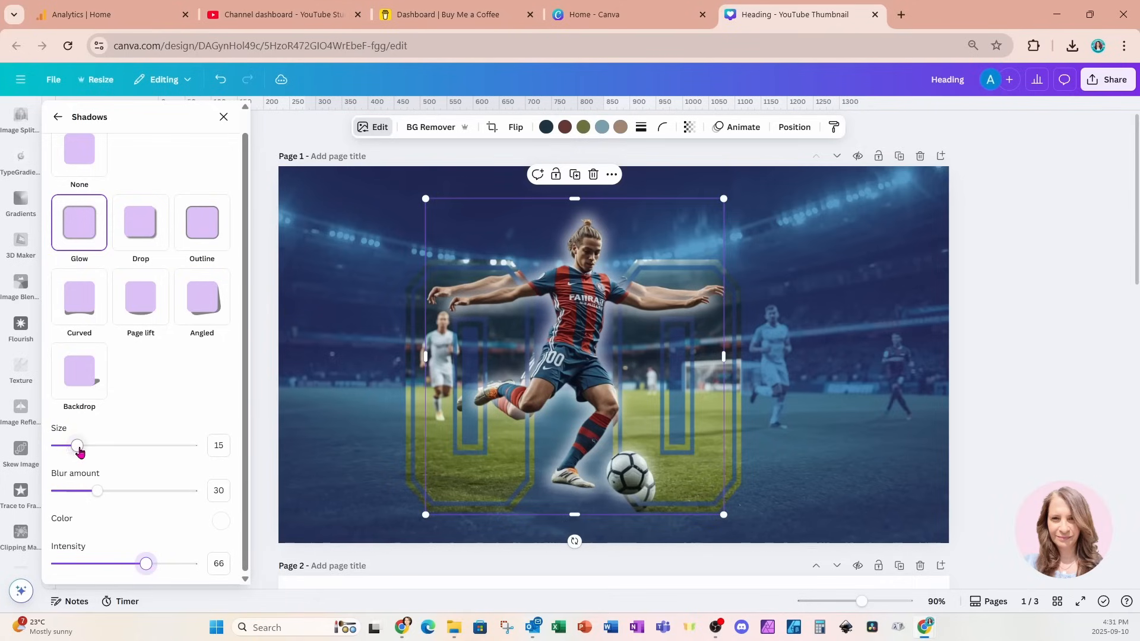
pyautogui.moveTo(77, 448); pyautogui.dragTo(70, 451)
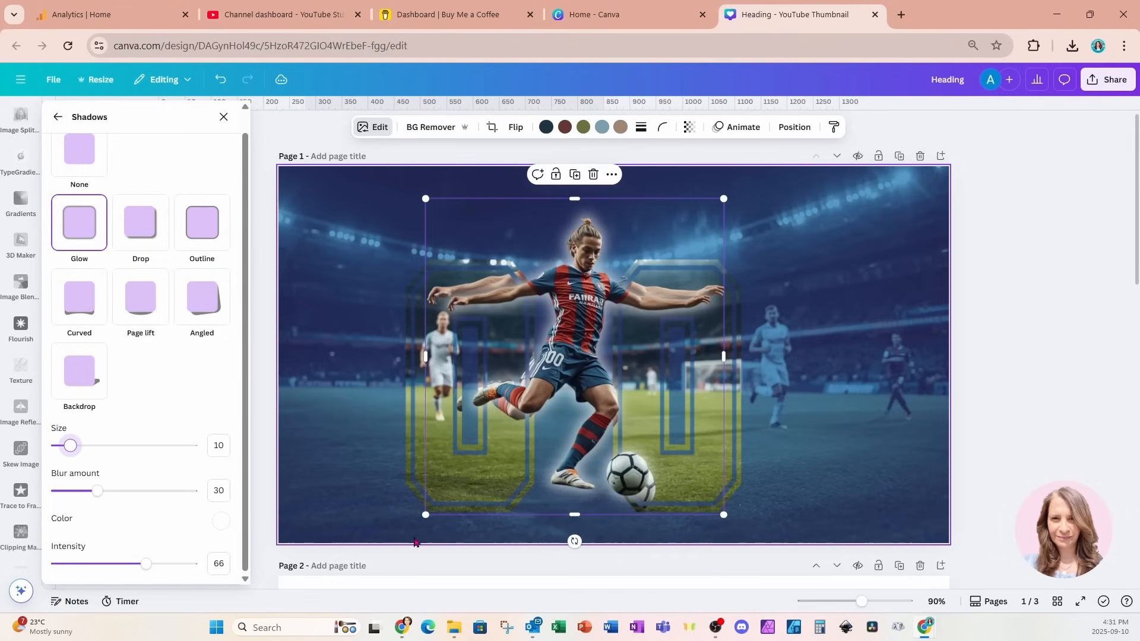
# Enlarge the glowing player and ball cutout from its corners until it covers the player and ball in the zeros, then deselect it
pyautogui.moveTo(424, 516)
pyautogui.mouseDown()
pyautogui.moveTo(380, 527)
pyautogui.moveTo(412, 507)
pyautogui.mouseUp()
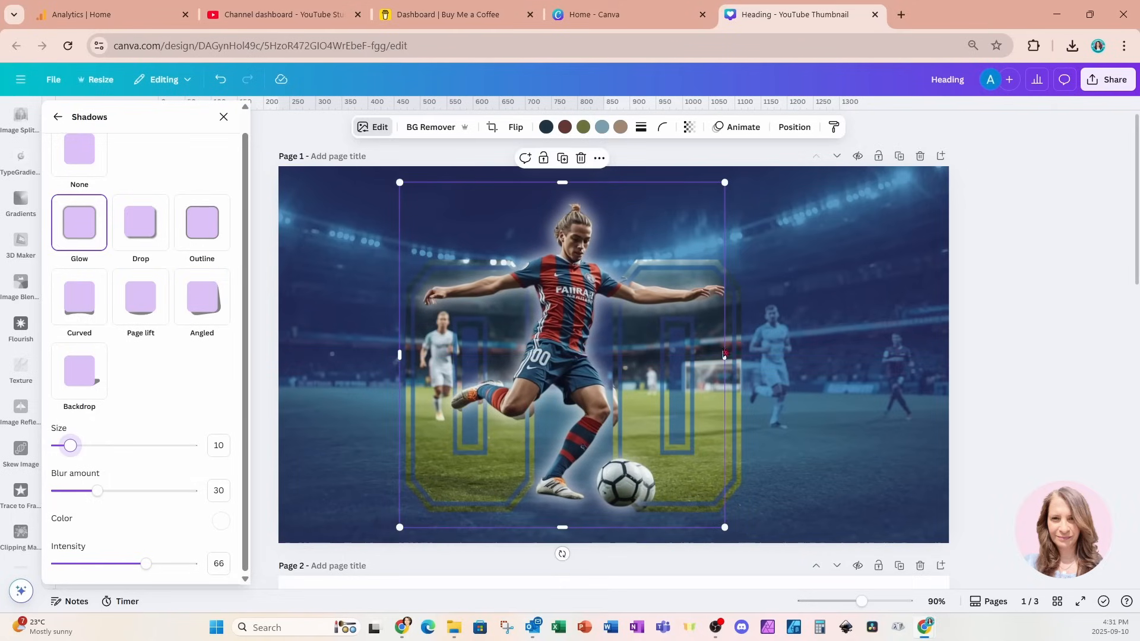
pyautogui.moveTo(725, 183); pyautogui.dragTo(730, 177)
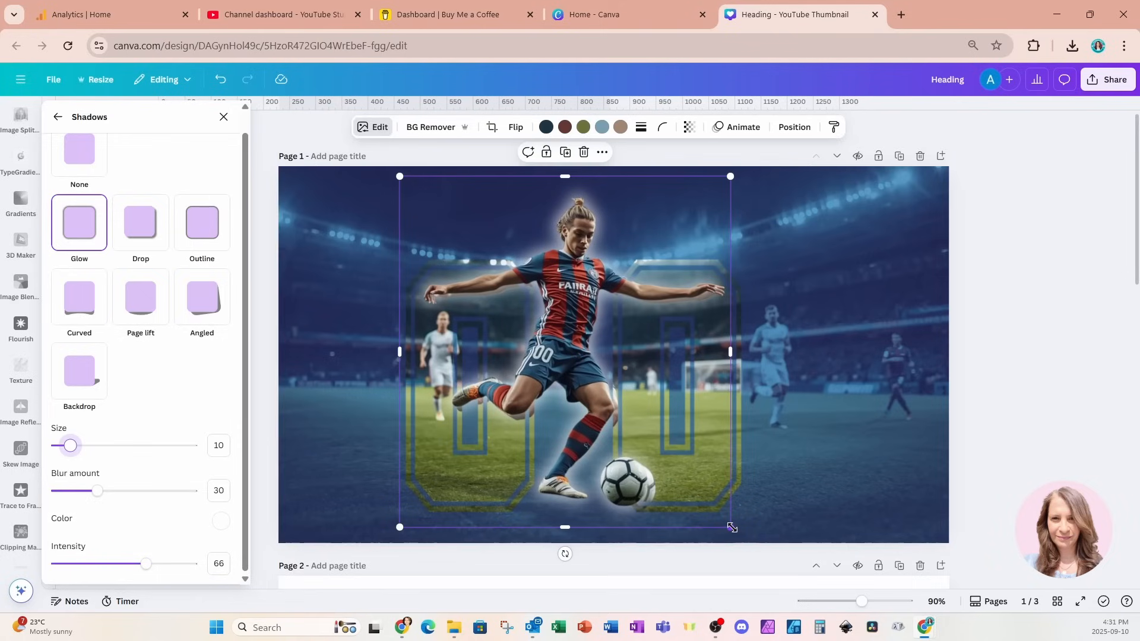
pyautogui.moveTo(734, 528); pyautogui.dragTo(746, 528)
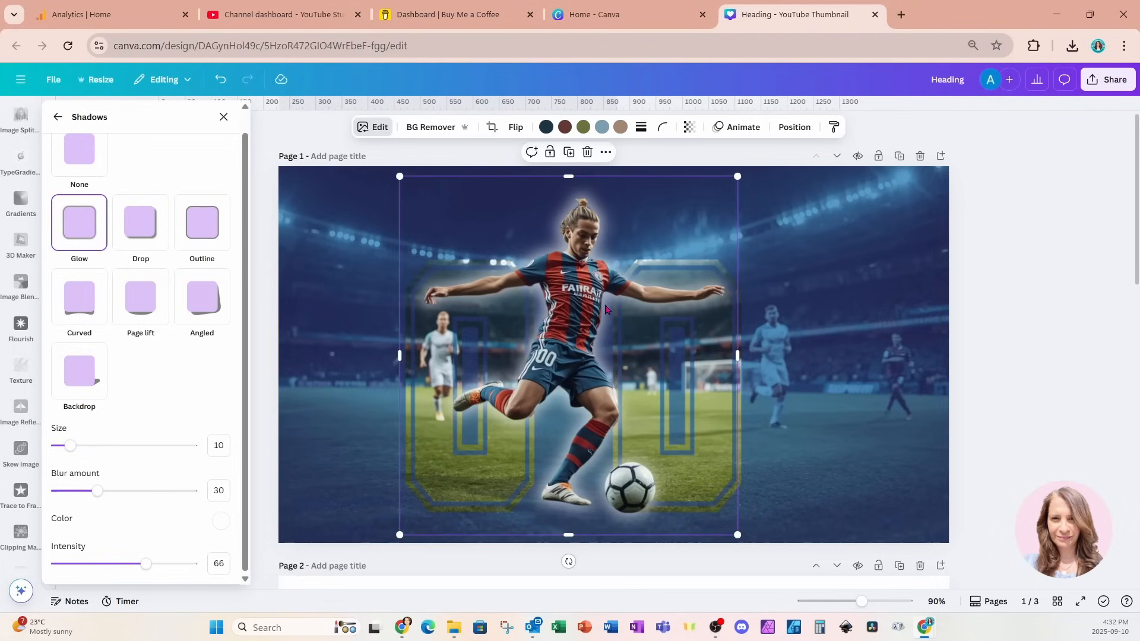
pyautogui.click(847, 471)
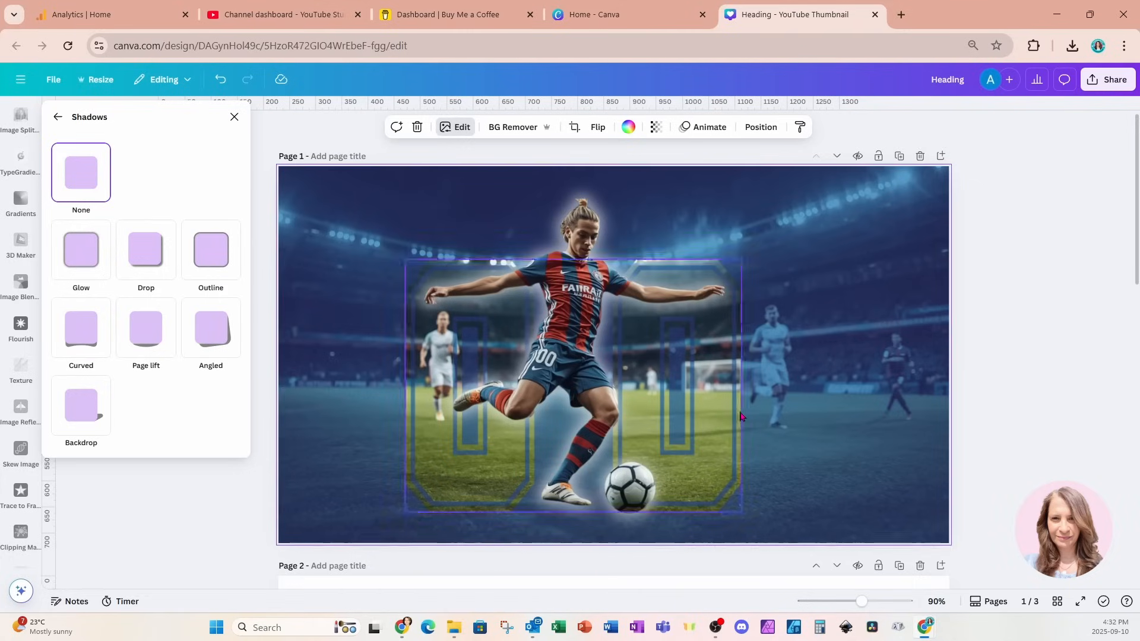
# Duplicate page 1 and add an Outline shadow to the photo-filled 00 numbers on the copy
pyautogui.click(899, 155)
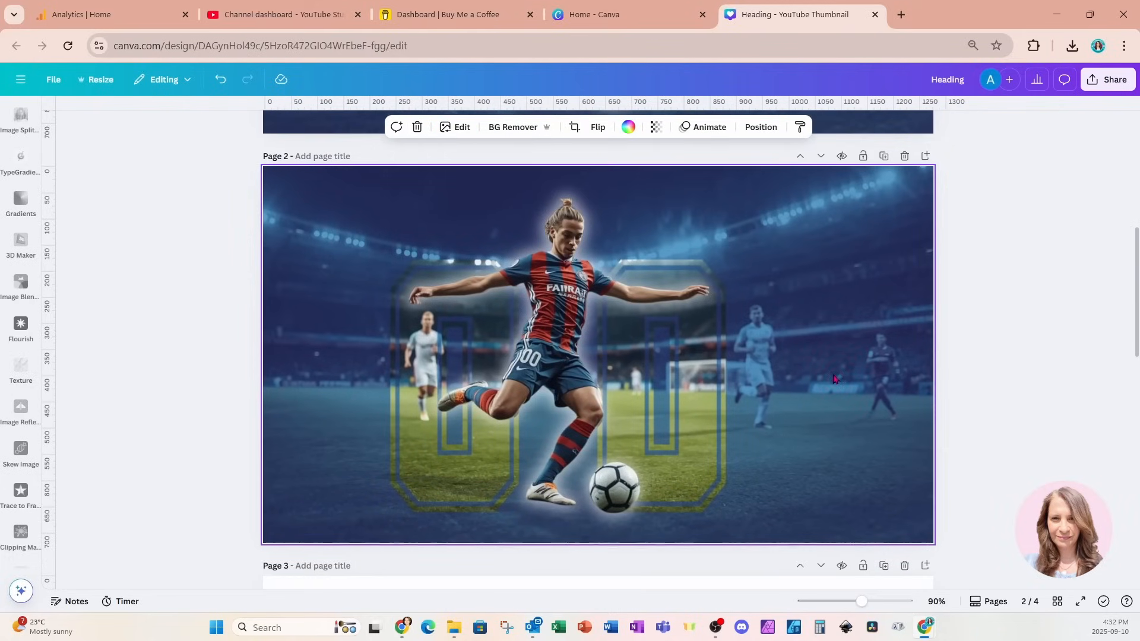
pyautogui.click(761, 127)
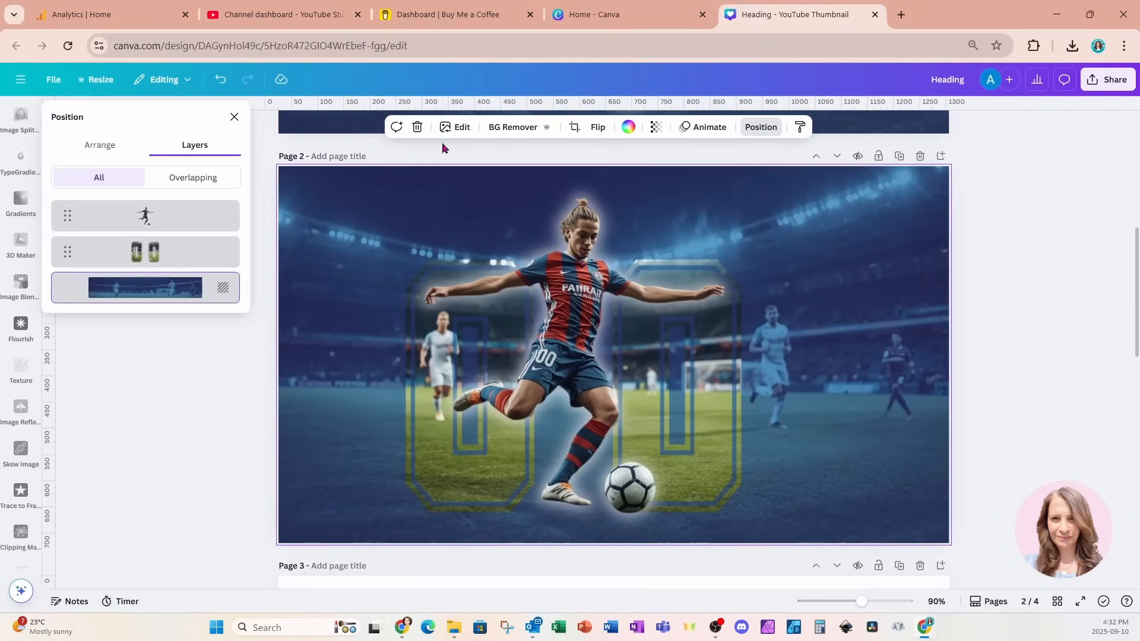
pyautogui.click(154, 255)
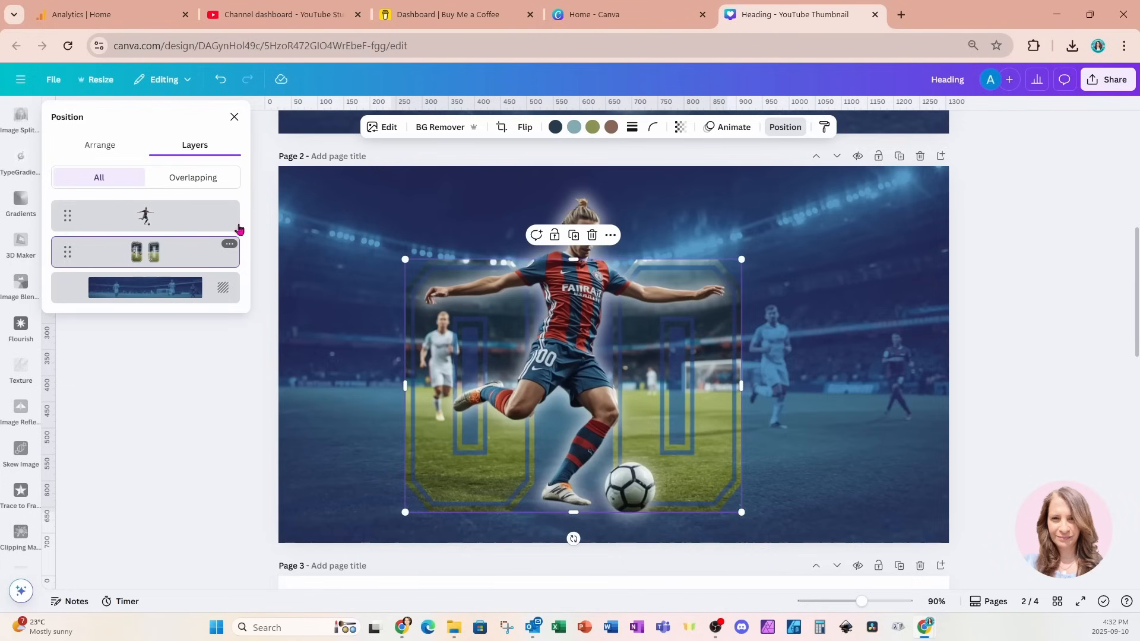
pyautogui.click(383, 130)
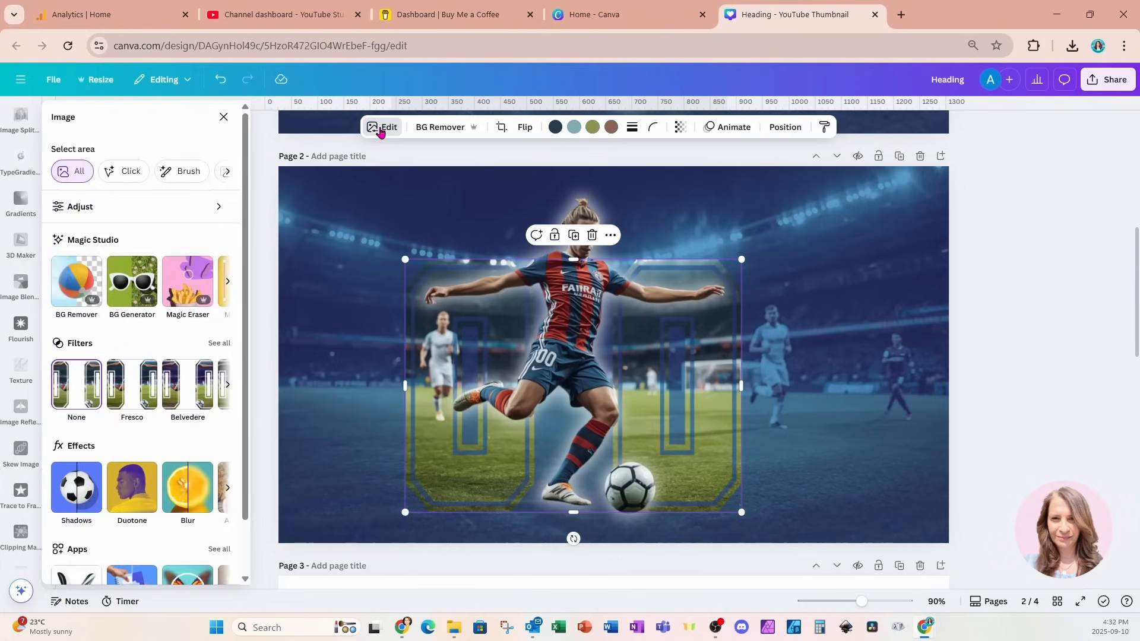
pyautogui.click(86, 489)
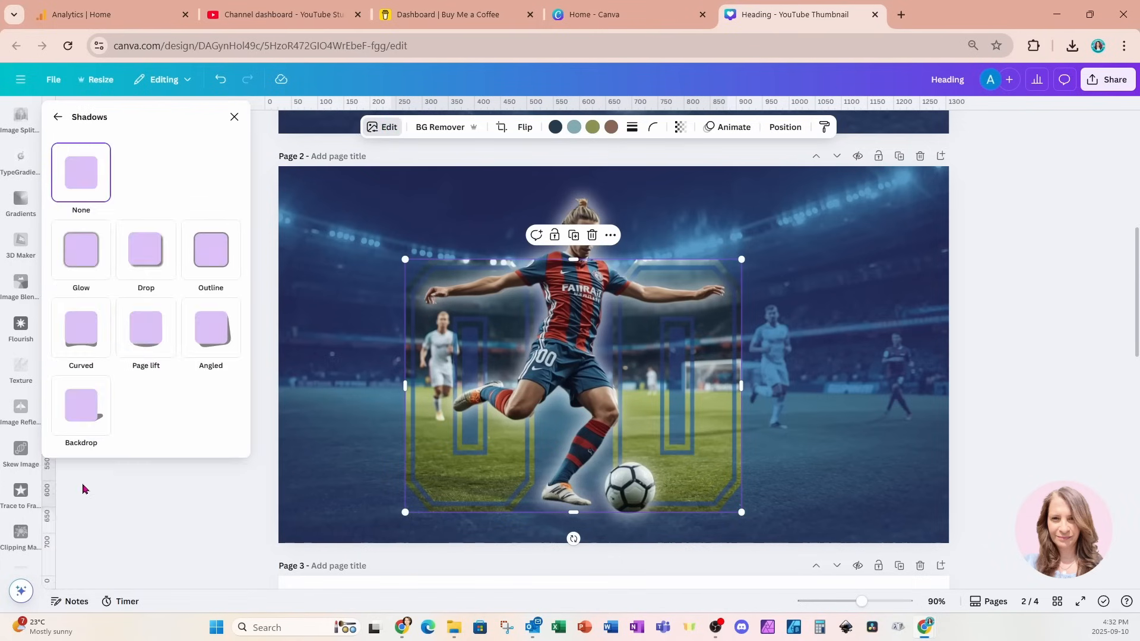
pyautogui.click(217, 259)
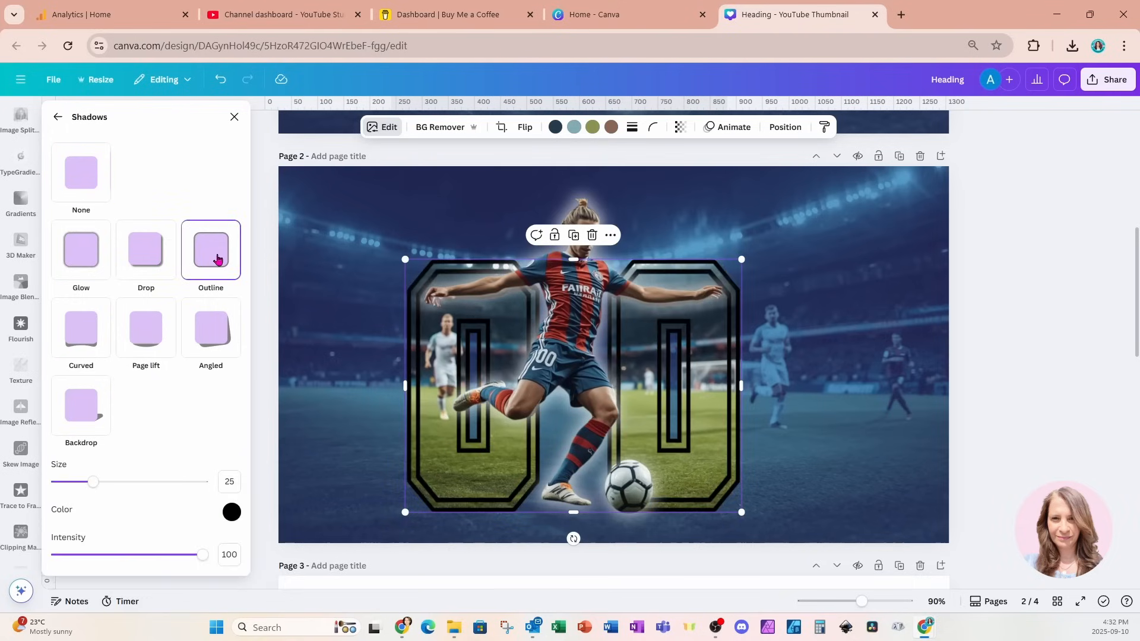
# Set the color of the 00 numbers' outline to white, #FFFFFF, and deselect them
pyautogui.click(231, 511)
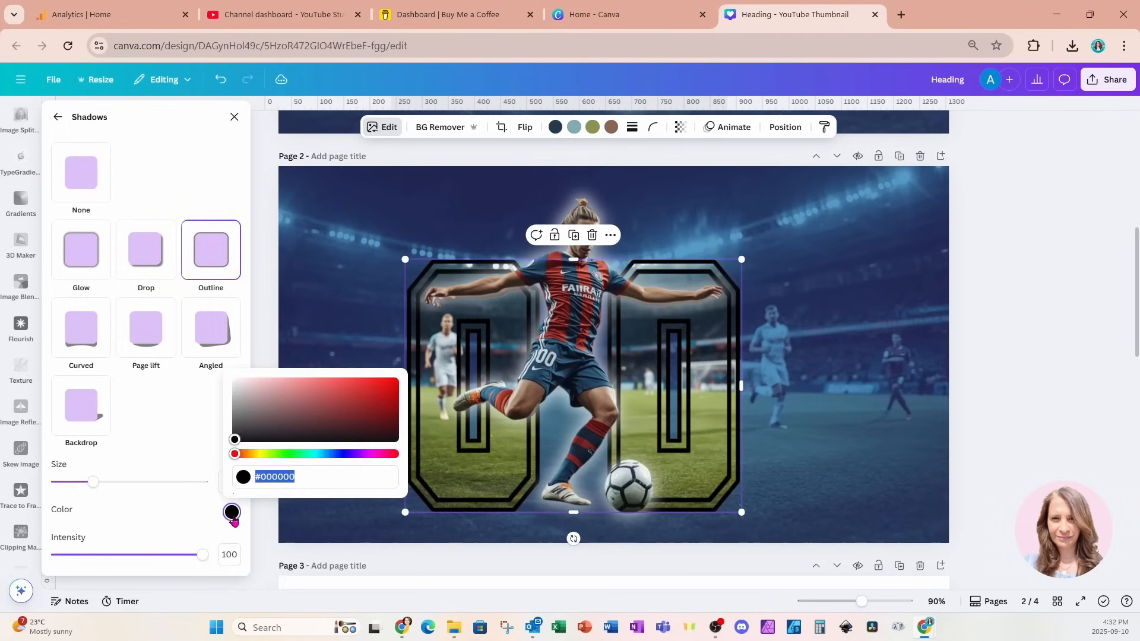
pyautogui.moveTo(234, 440); pyautogui.dragTo(221, 369)
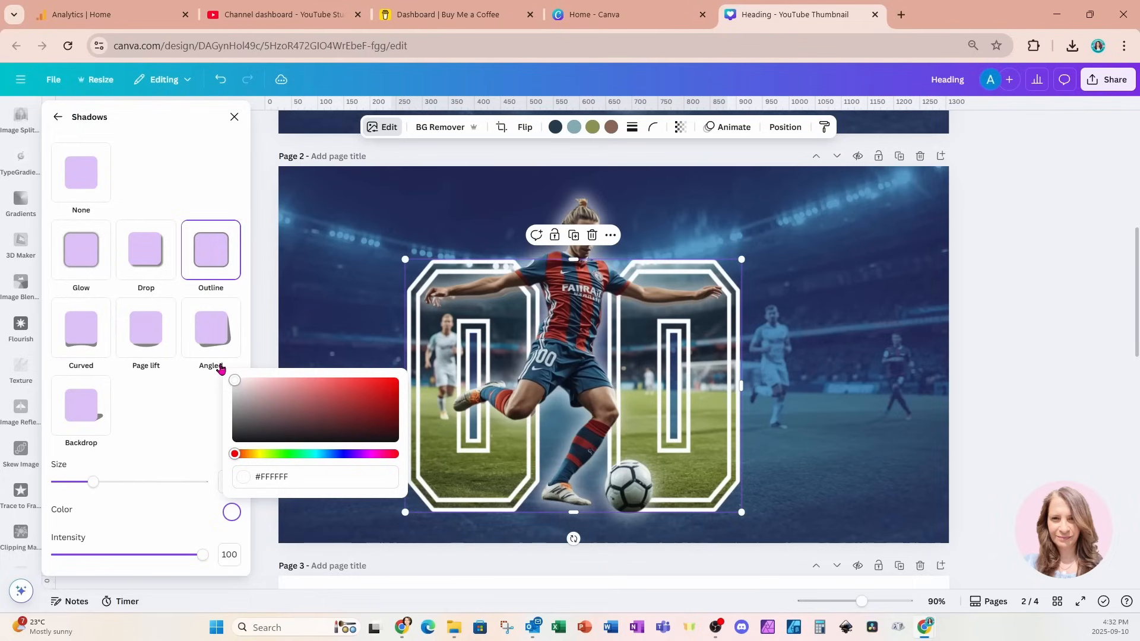
pyautogui.click(831, 483)
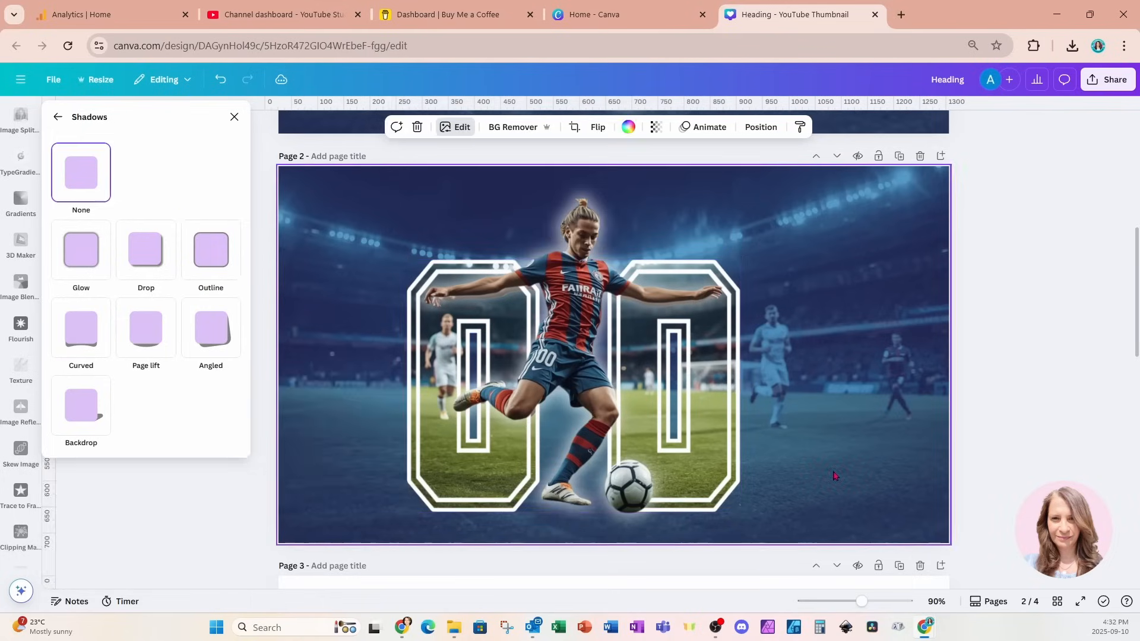
# Shrink the glowing player and ball cutout slightly on page 2 so it fits within the outlined zeros
pyautogui.click(701, 478)
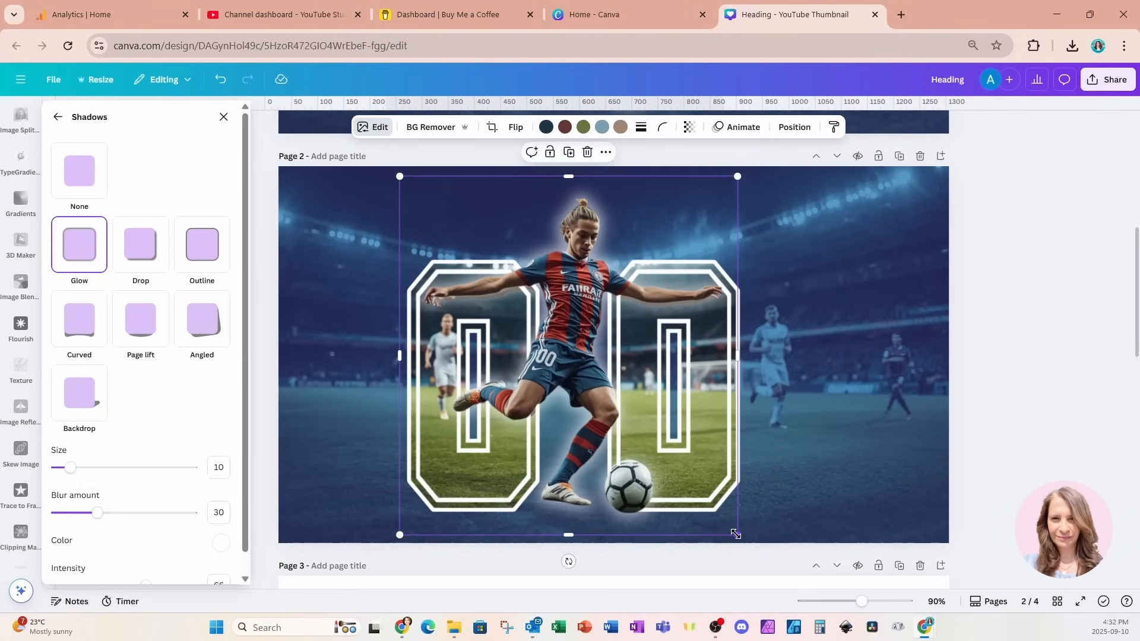
pyautogui.moveTo(736, 534); pyautogui.dragTo(729, 530)
pyautogui.moveTo(742, 534); pyautogui.dragTo(736, 528)
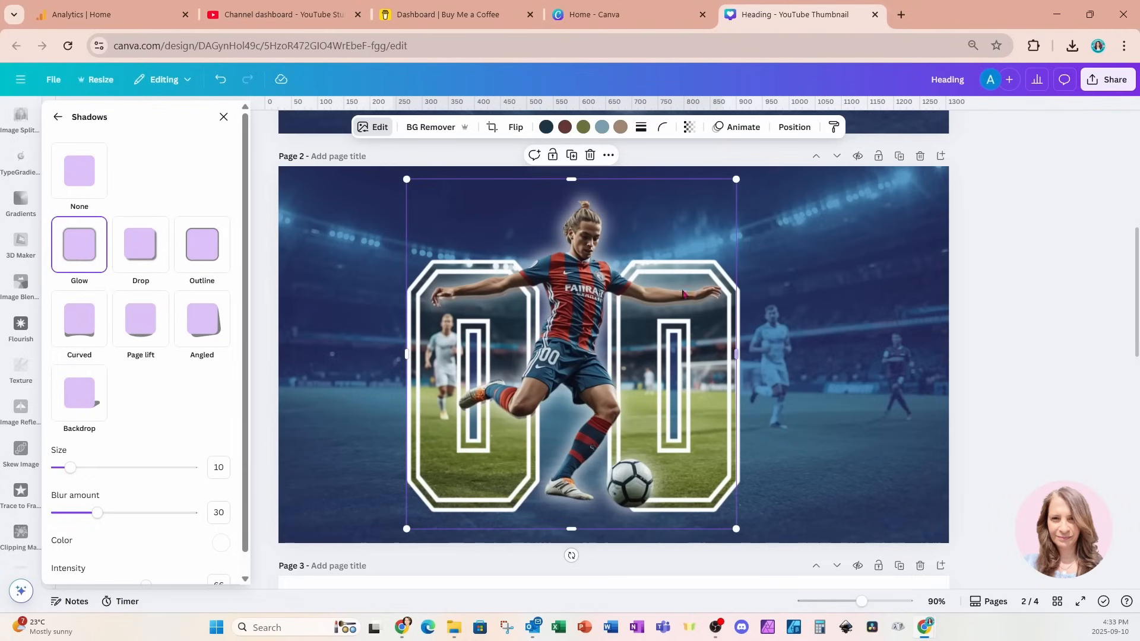
# Compare page 2 with page 1 and duplicate page 2 as a new page 3
pyautogui.scroll(7, 580, 460)
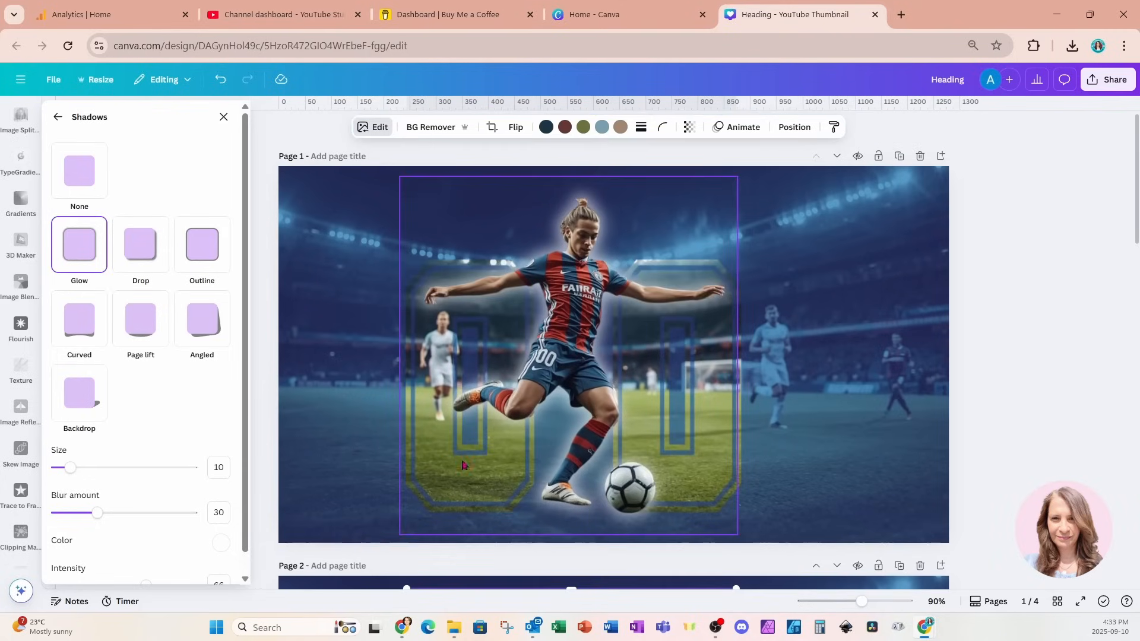
pyautogui.scroll(-6, 758, 257)
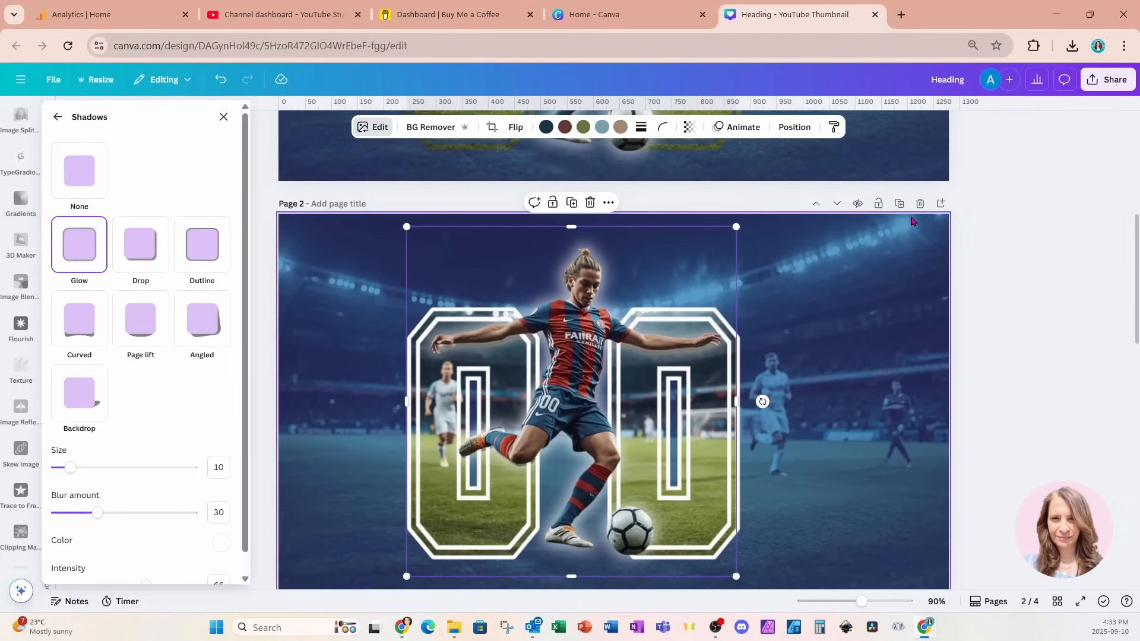
pyautogui.click(899, 203)
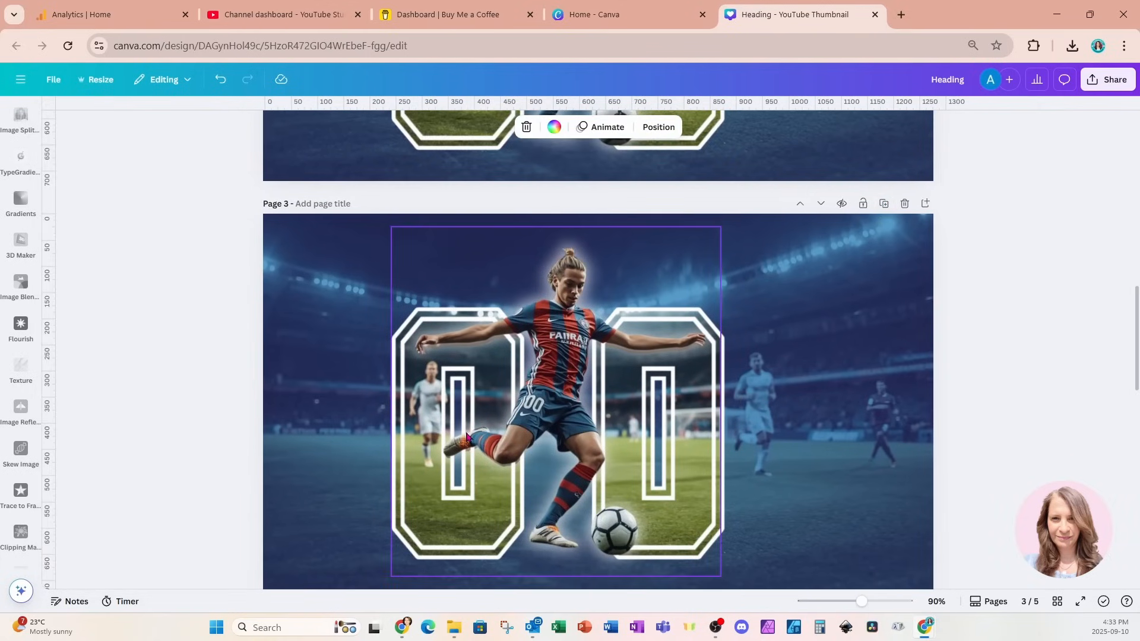
# Duplicate the player cutout on page 3, align the copy exactly over the original, and move its layer behind the 00 numbers
pyautogui.click(562, 426)
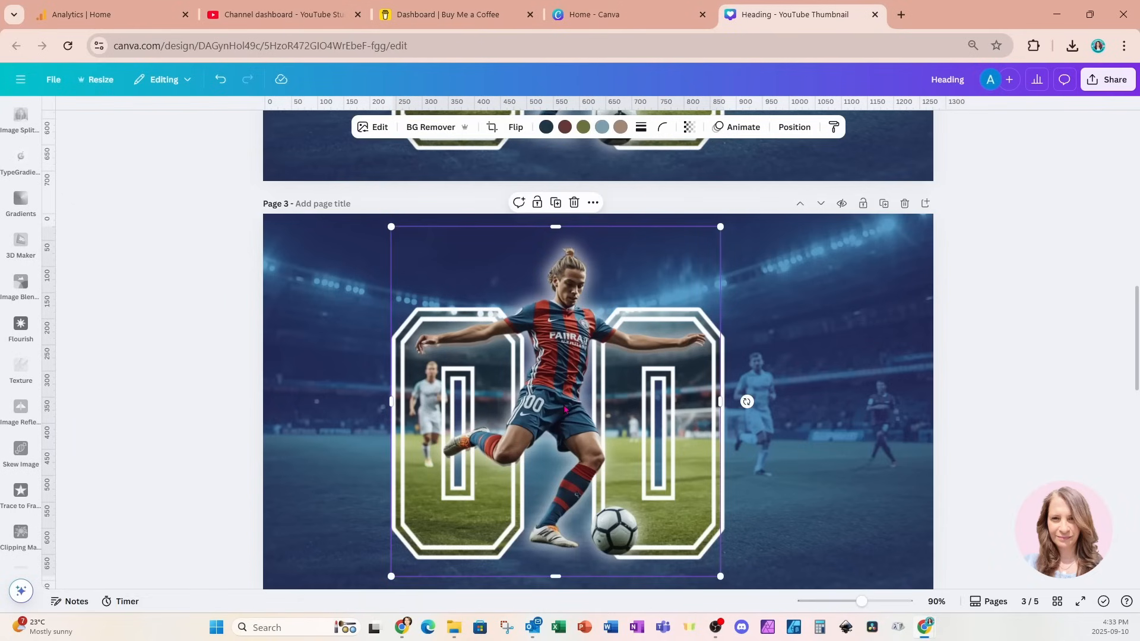
pyautogui.click(556, 203)
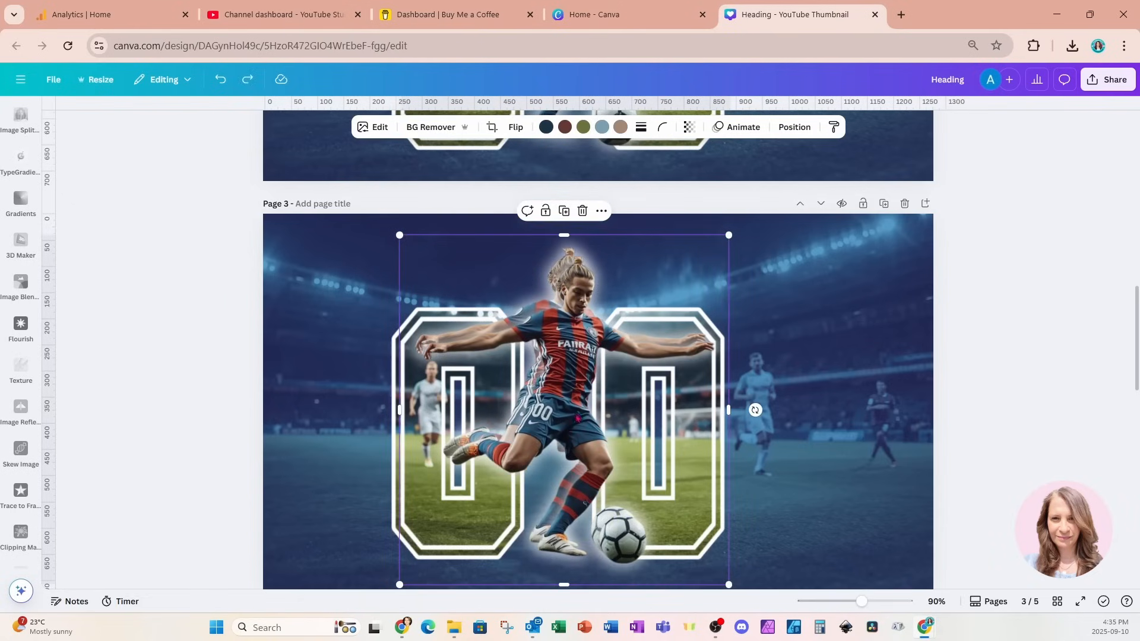
pyautogui.moveTo(577, 419); pyautogui.dragTo(567, 405)
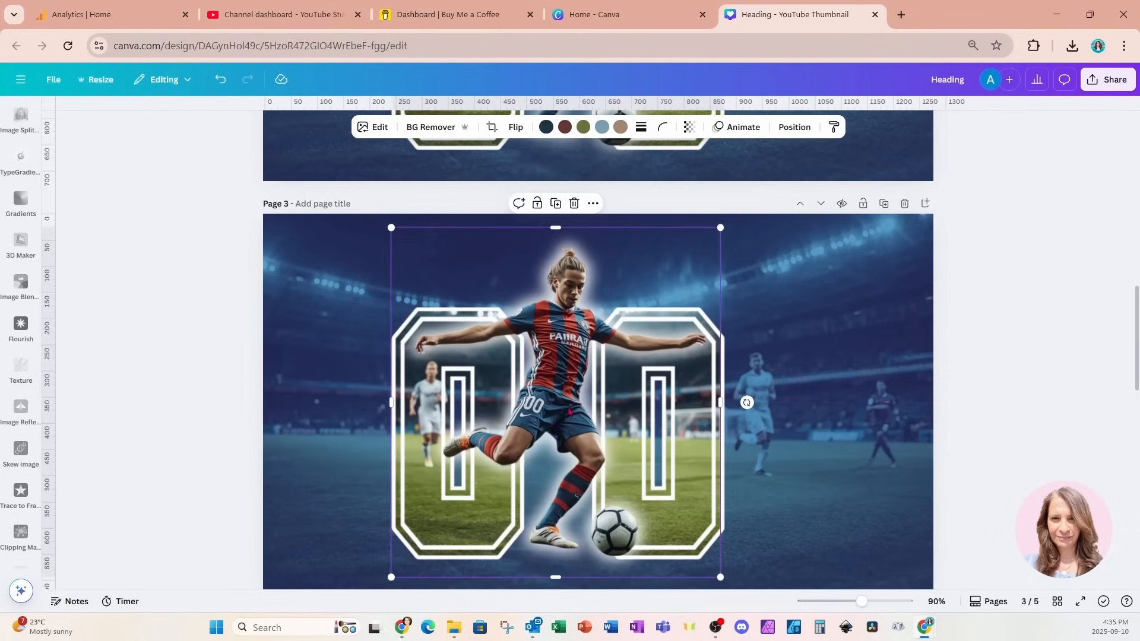
pyautogui.click(795, 127)
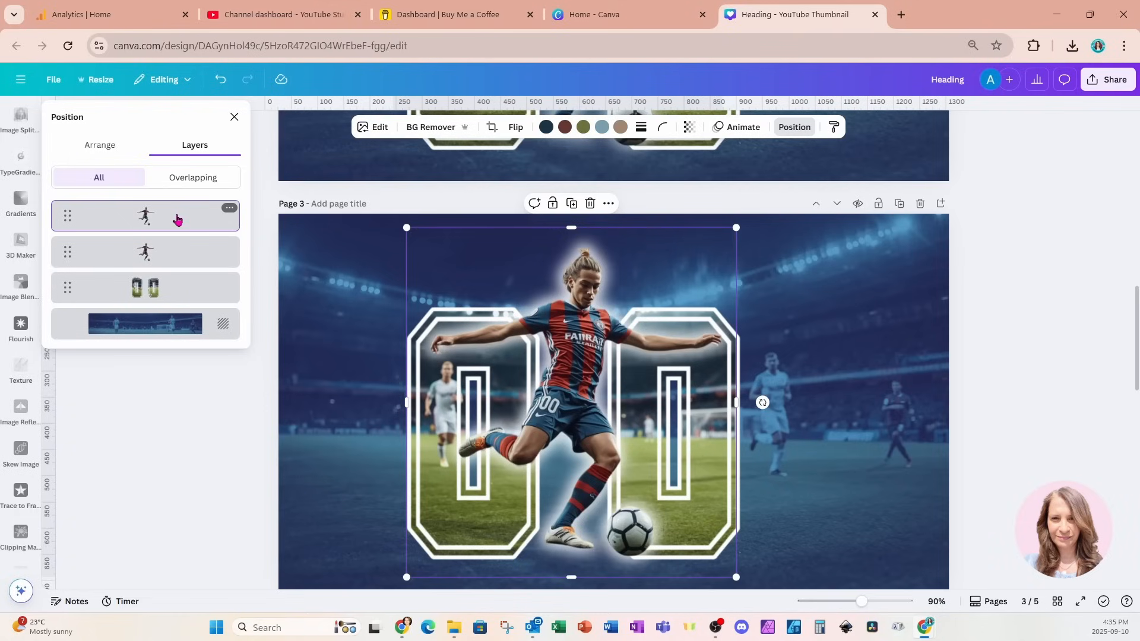
pyautogui.moveTo(177, 219); pyautogui.dragTo(180, 303)
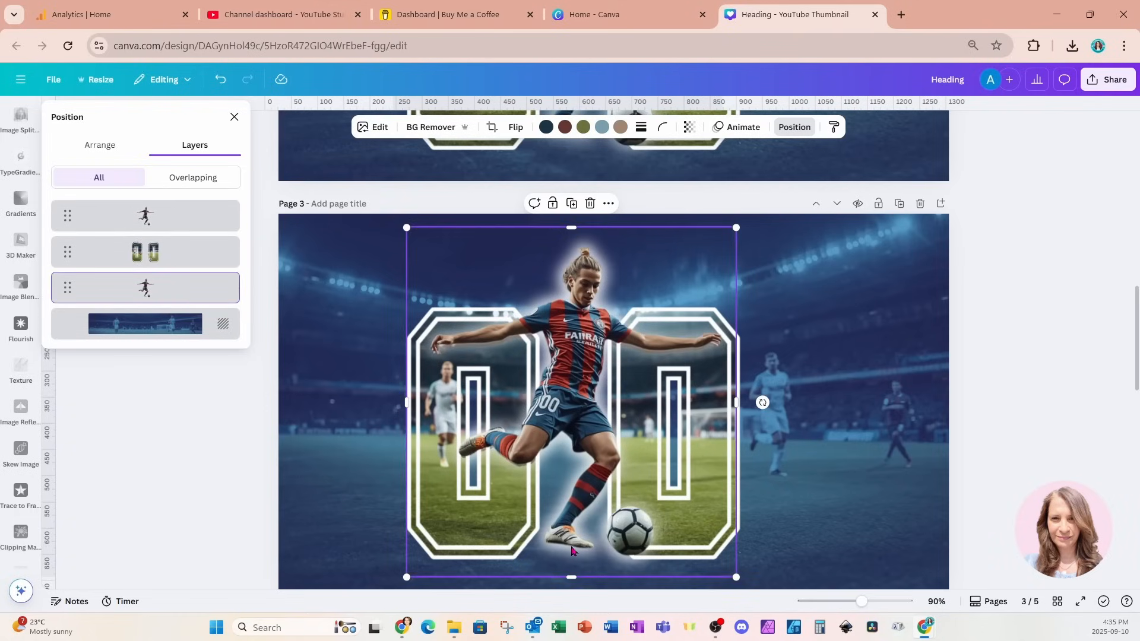
# Crop the front player cutout from its left edge to a width of about 393, removing the arm and foot that overlap the left zero
pyautogui.click(574, 401)
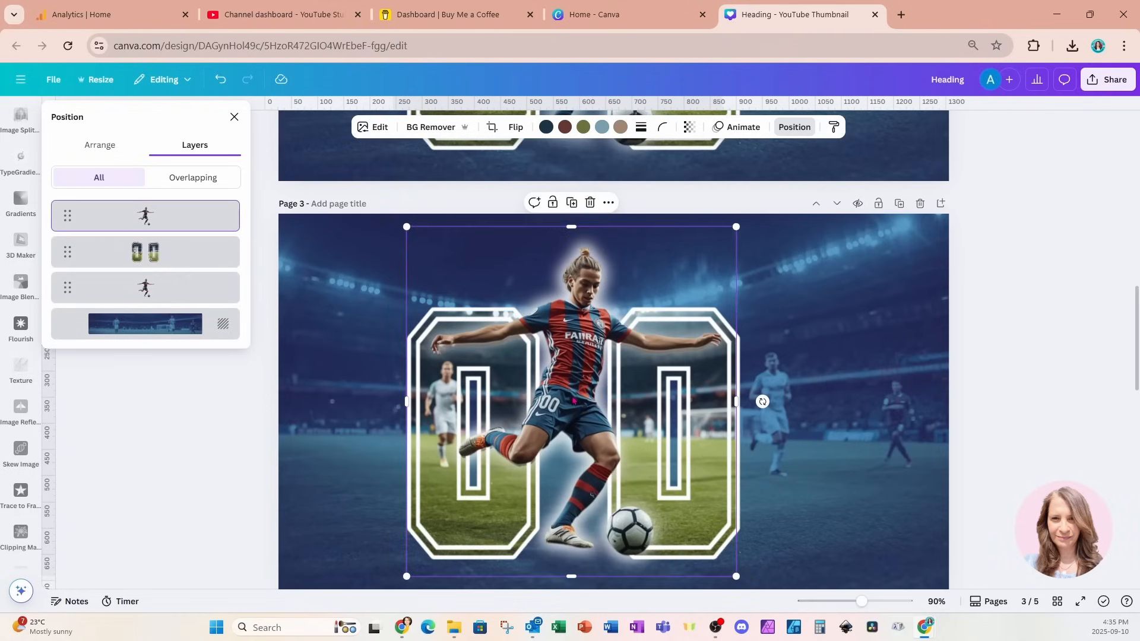
pyautogui.moveTo(406, 402); pyautogui.dragTo(531, 413)
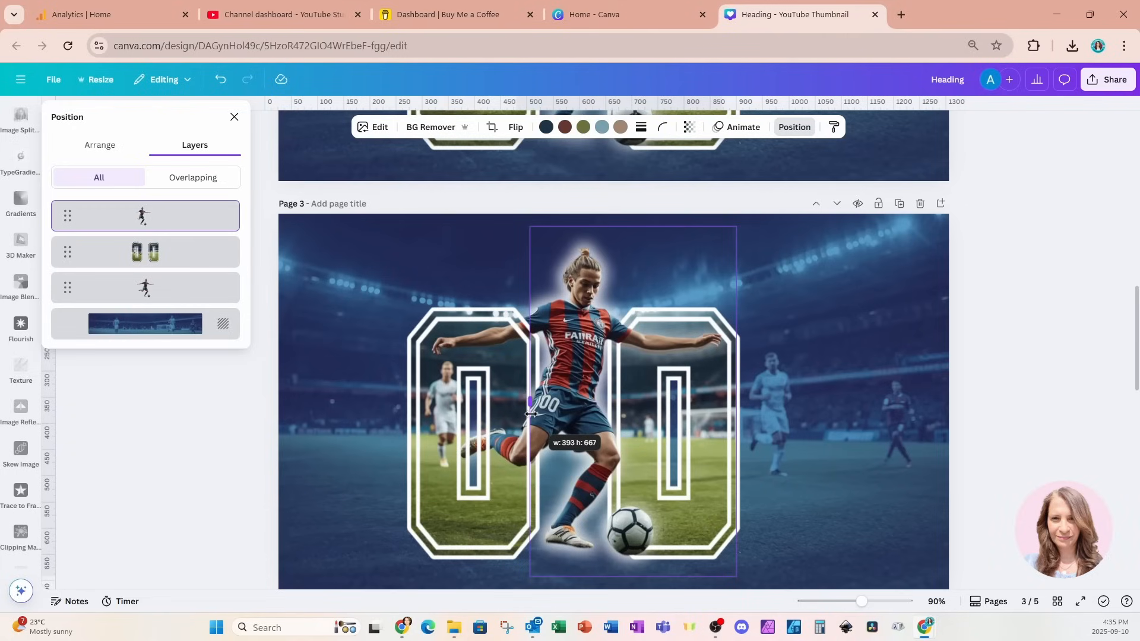
pyautogui.moveTo(530, 414); pyautogui.dragTo(531, 414)
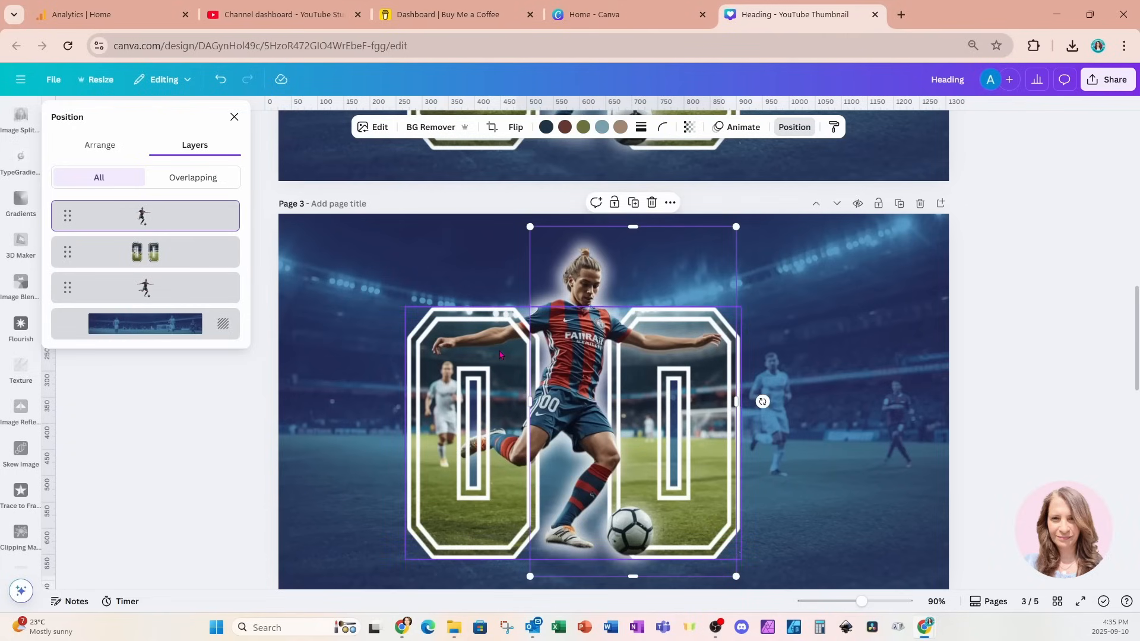
pyautogui.click(827, 404)
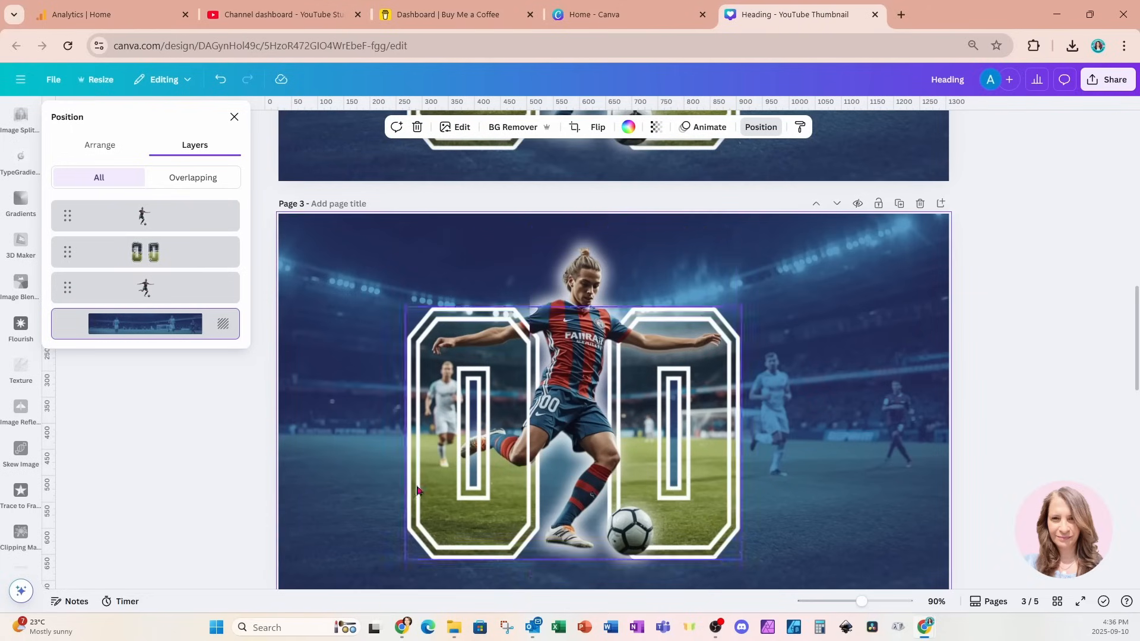
# Compare the three thumbnail versions on pages 1 to 3
pyautogui.scroll(6, 853, 404)
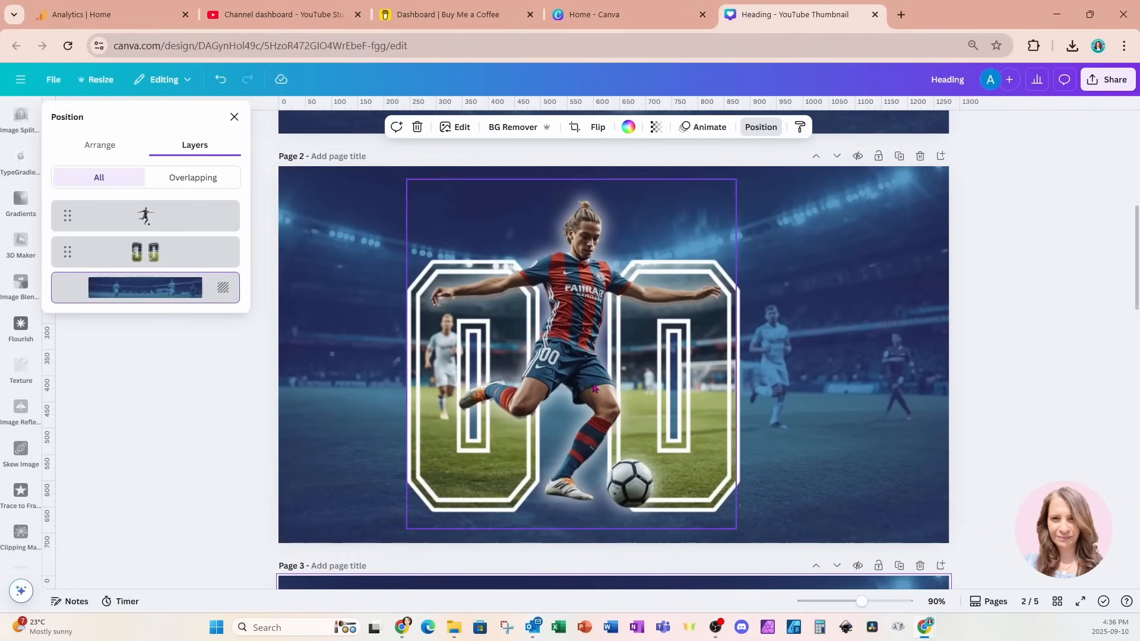
pyautogui.scroll(5, 853, 221)
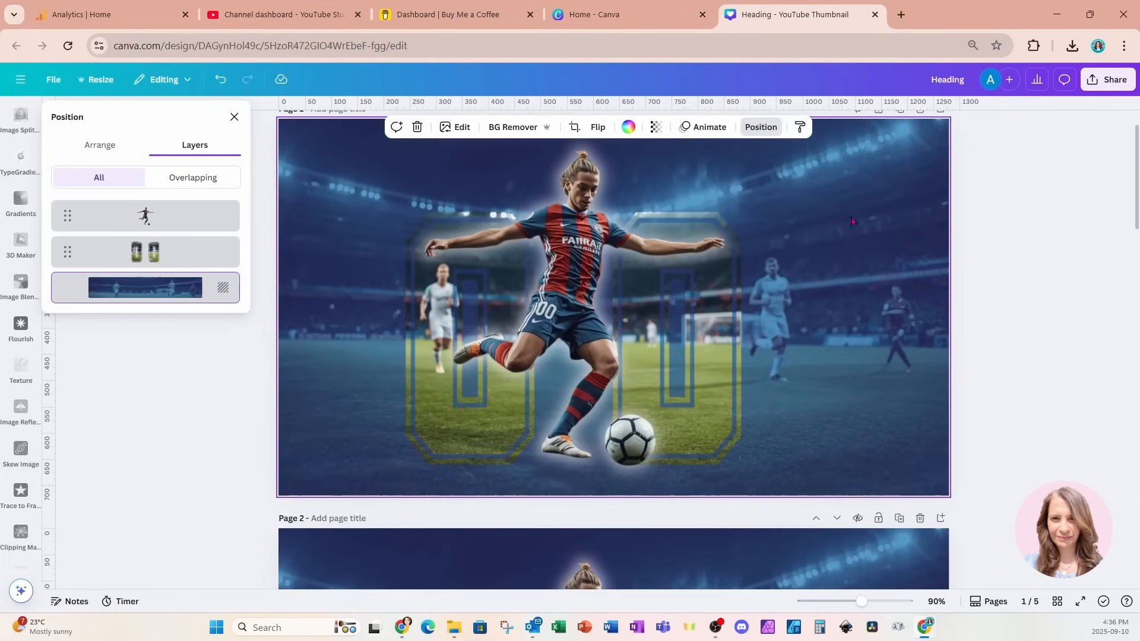
pyautogui.scroll(1, 853, 221)
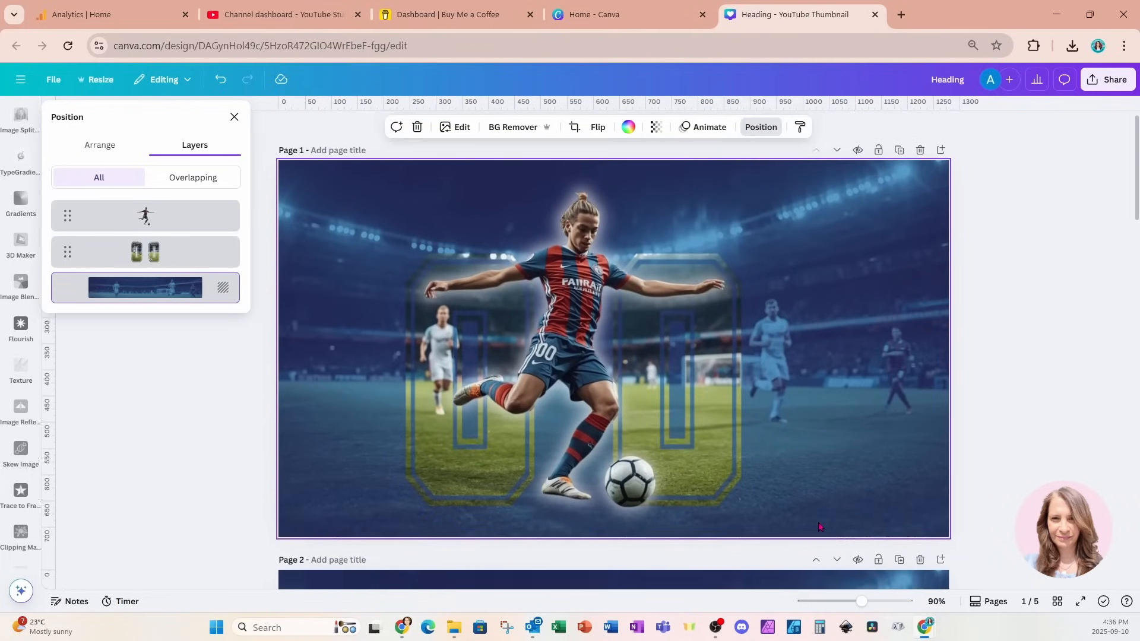
pyautogui.scroll(-12, 820, 527)
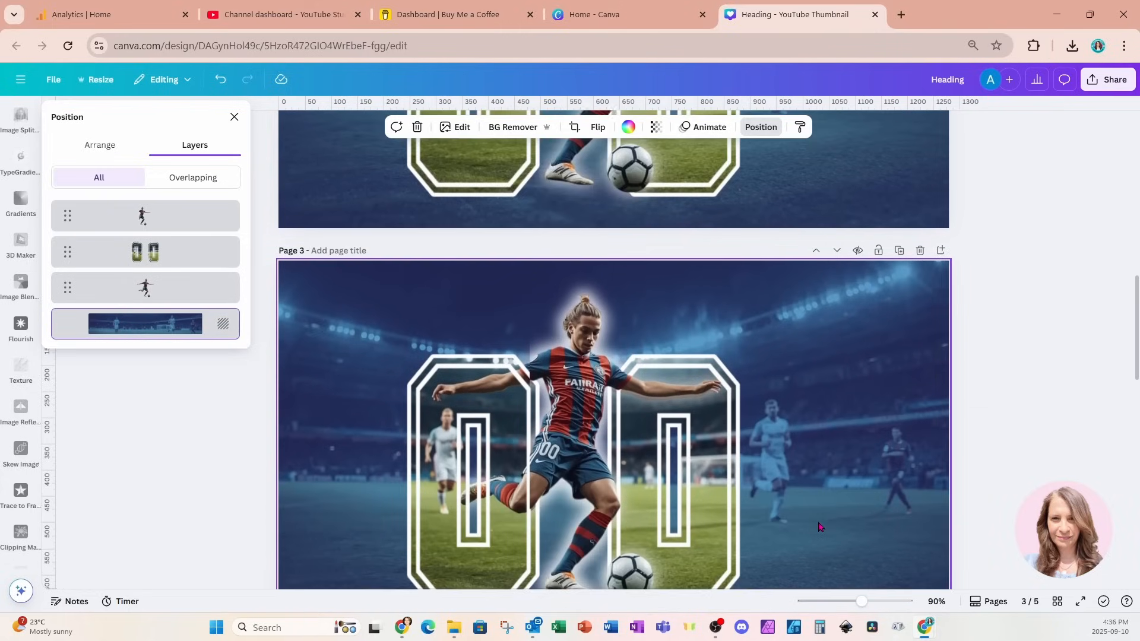
pyautogui.scroll(-2, 820, 526)
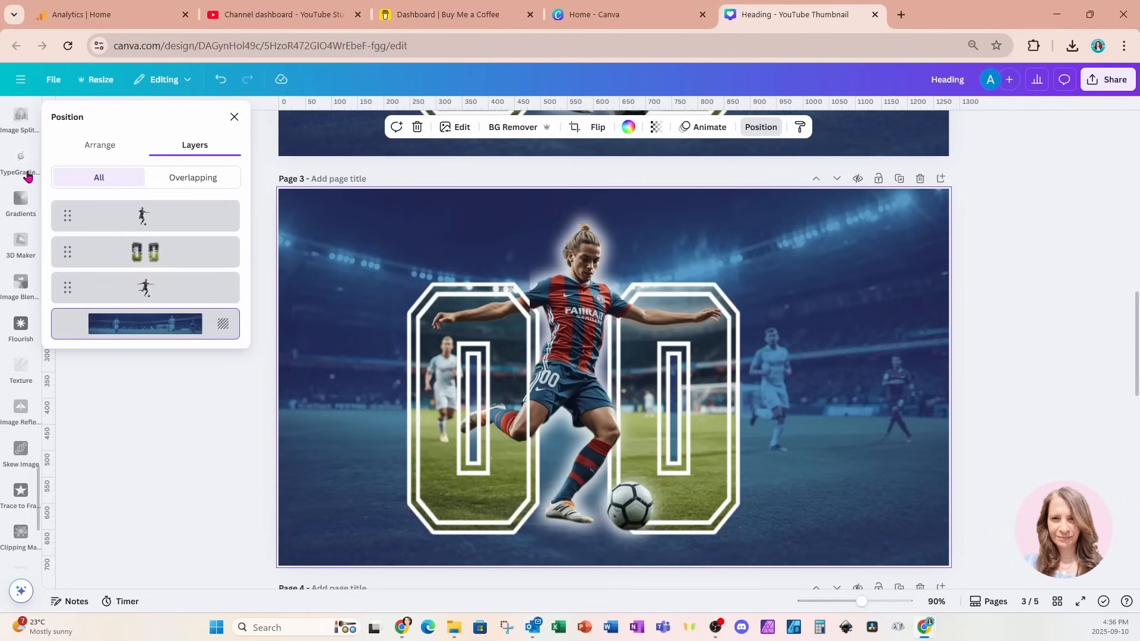
# Search the design elements for "white gradient" and limit the results to graphics
pyautogui.scroll(-10, 27, 176)
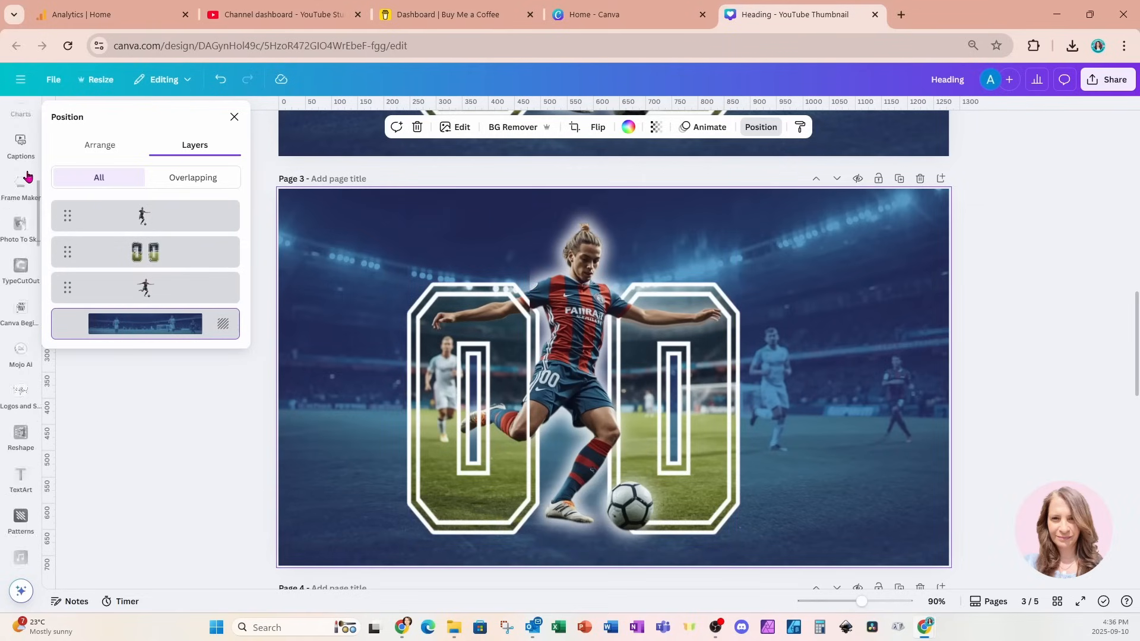
pyautogui.scroll(10, 27, 176)
pyautogui.click(29, 159)
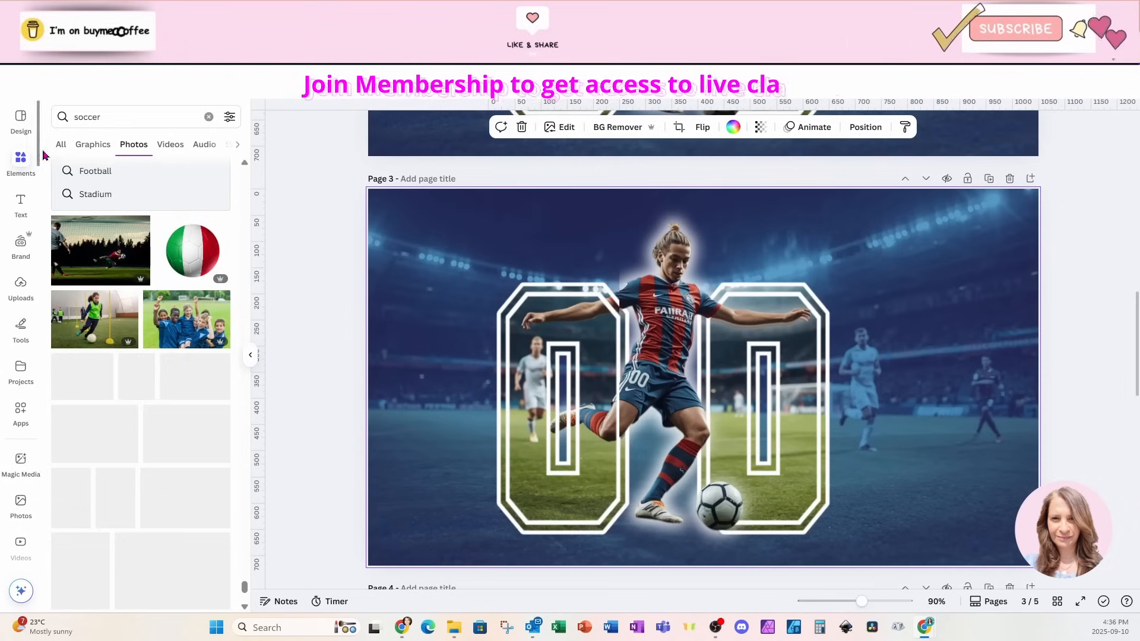
pyautogui.doubleClick(114, 116)
pyautogui.write('w')
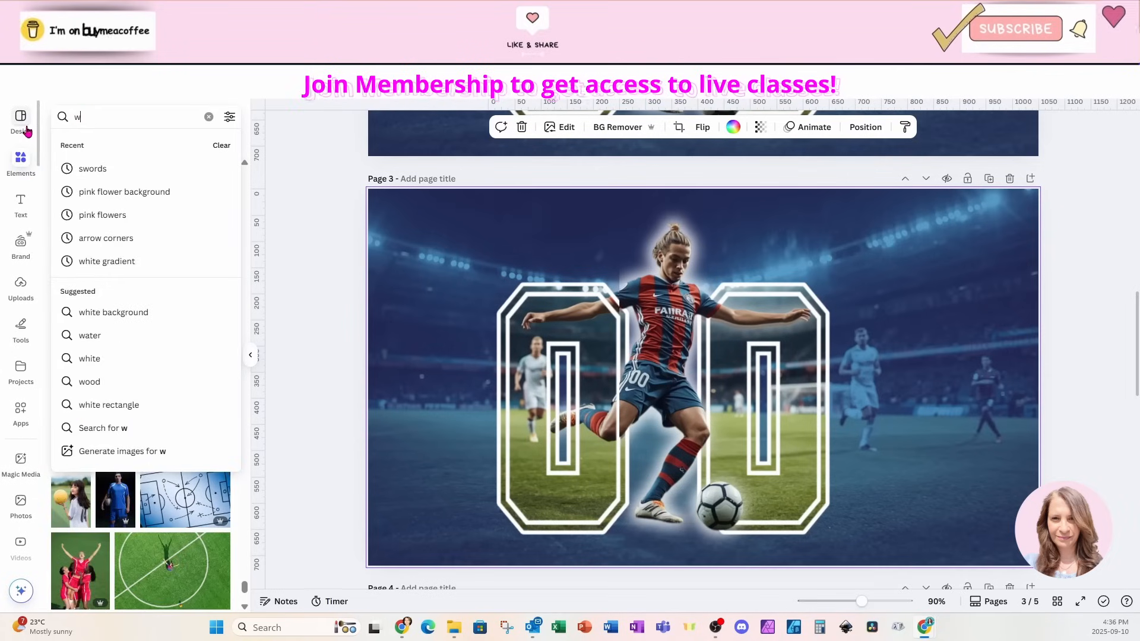
pyautogui.write('hite gradien')
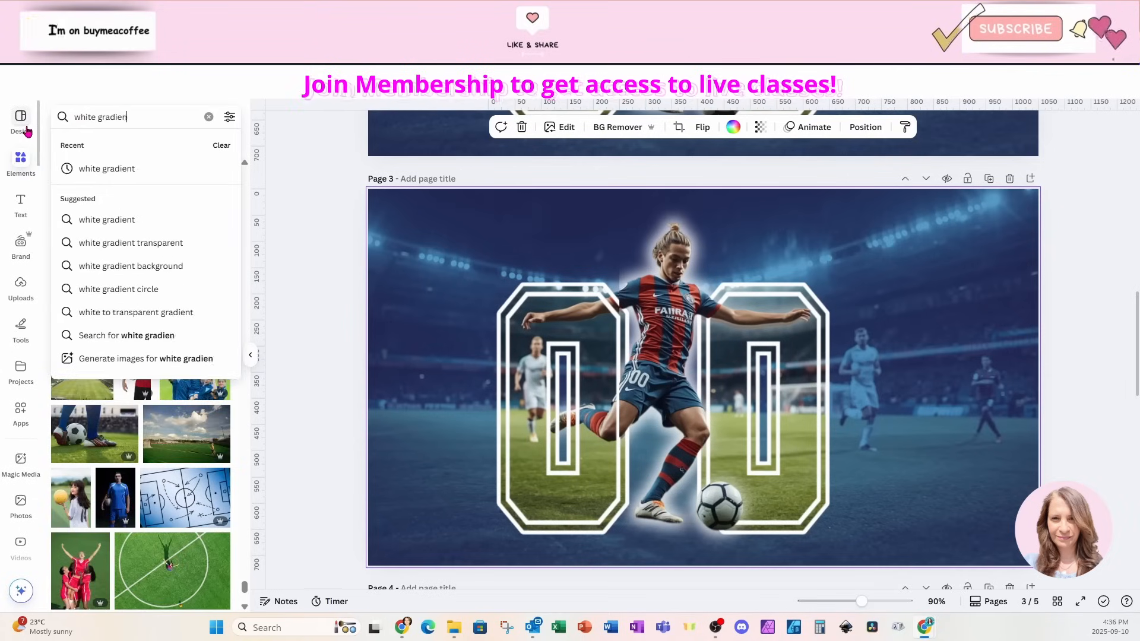
pyautogui.write('t')
pyautogui.press('Return')
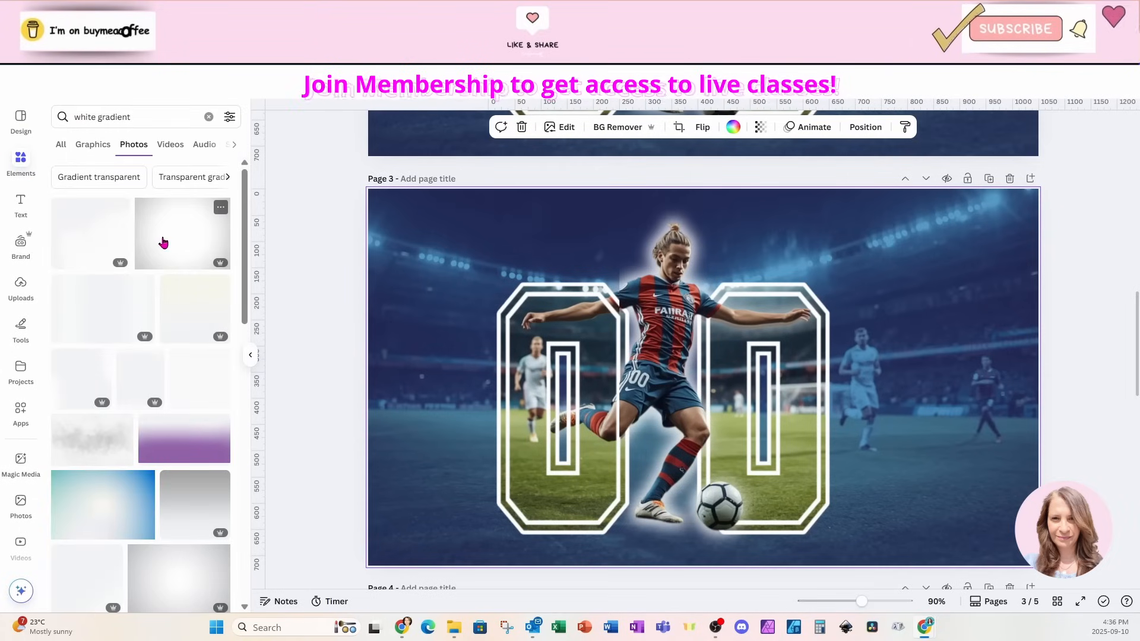
pyautogui.click(93, 146)
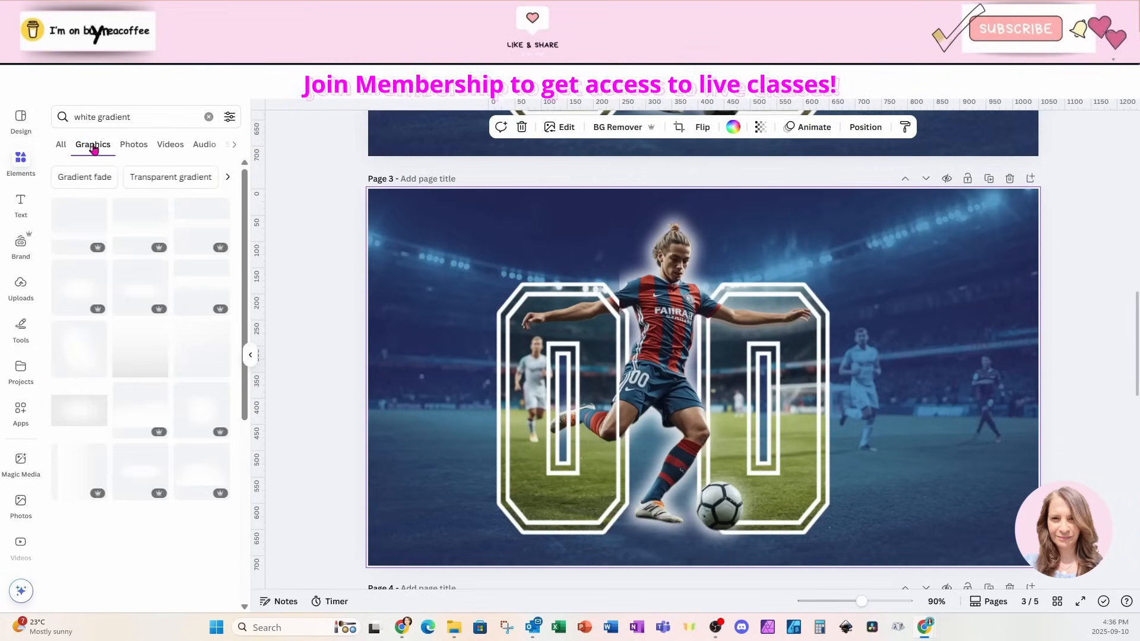
# Add a soft white oval gradient to page 3, shrink and tilt it, and place it along the player's shoulder above the left zero
pyautogui.click(79, 296)
pyautogui.moveTo(995, 226); pyautogui.dragTo(524, 469)
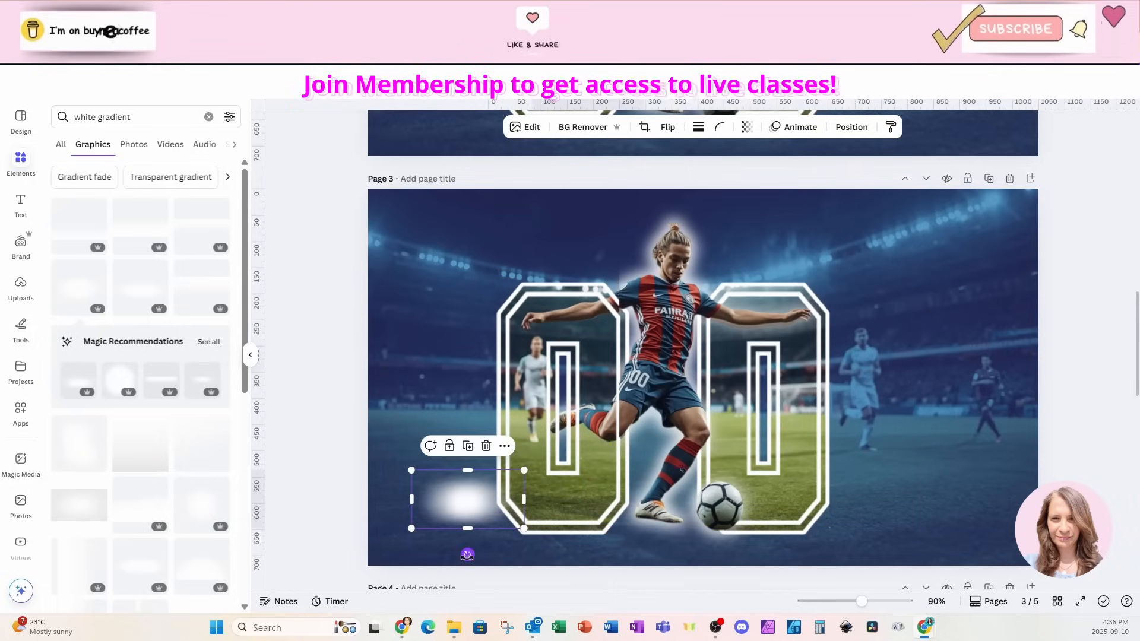
pyautogui.moveTo(467, 556); pyautogui.dragTo(488, 552)
pyautogui.moveTo(458, 506); pyautogui.dragTo(640, 314)
pyautogui.moveTo(640, 314); pyautogui.dragTo(642, 314)
pyautogui.moveTo(638, 268); pyautogui.dragTo(634, 272)
pyautogui.moveTo(637, 316); pyautogui.dragTo(639, 313)
# Set the transparency of the white gradient by the player's shoulder to 83 and deselect it
pyautogui.click(747, 127)
pyautogui.moveTo(776, 173); pyautogui.dragTo(756, 173)
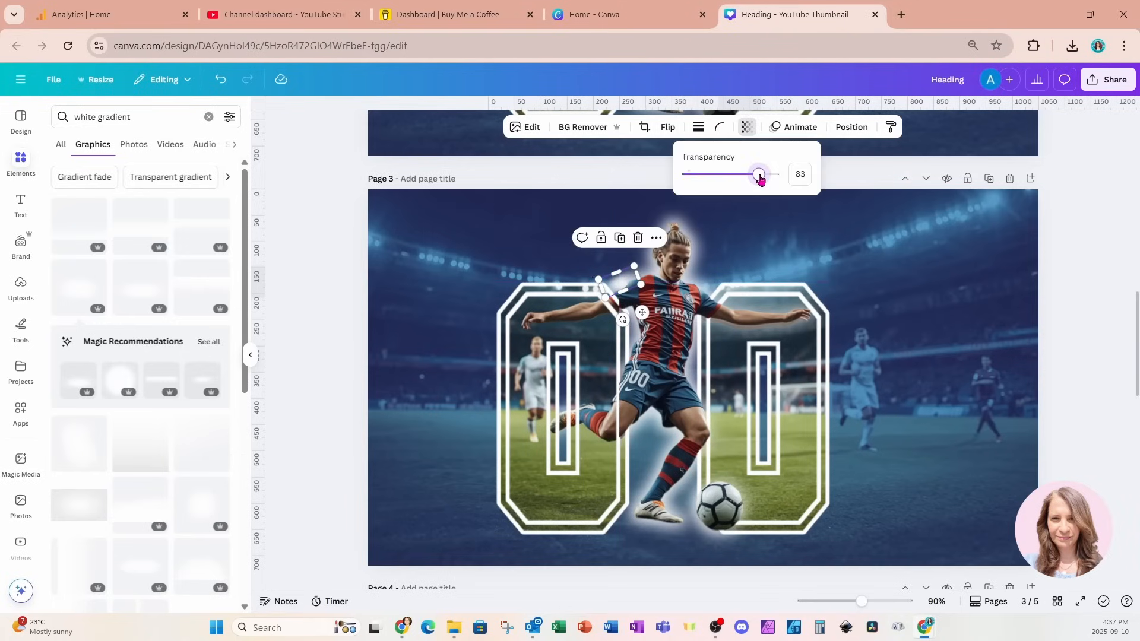
pyautogui.click(911, 321)
# Readjust the small white gradient's transparency and move it closer to the player's neck so it blends with the cutout's glow
pyautogui.click(613, 278)
pyautogui.moveTo(638, 314); pyautogui.dragTo(639, 313)
pyautogui.click(747, 127)
pyautogui.moveTo(774, 170); pyautogui.dragTo(756, 175)
pyautogui.moveTo(642, 311); pyautogui.dragTo(669, 299)
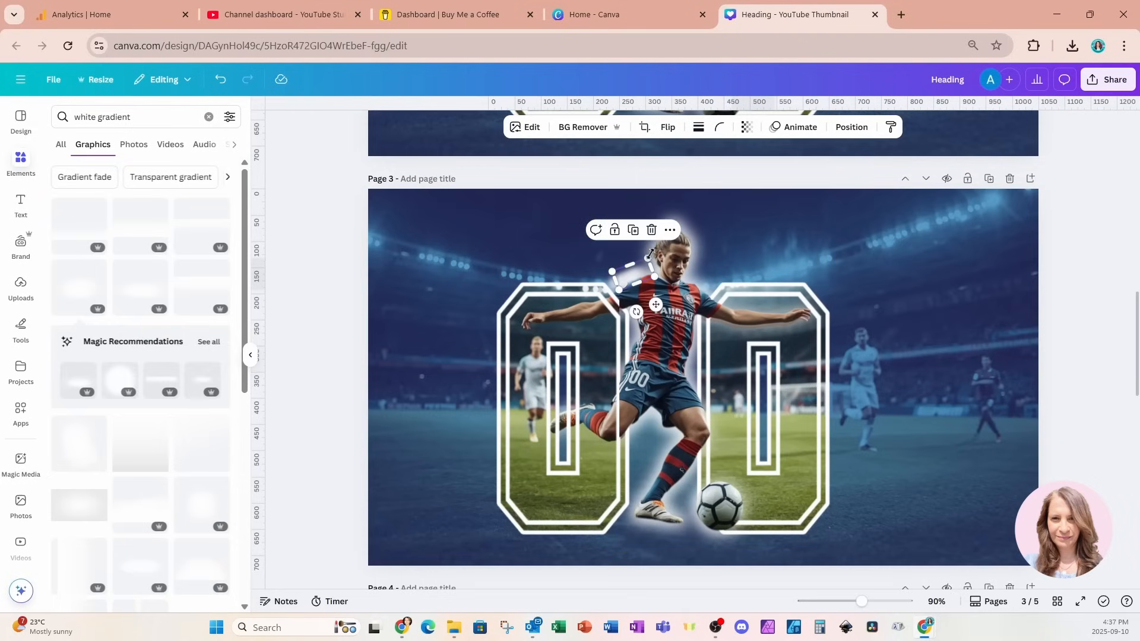
pyautogui.click(940, 385)
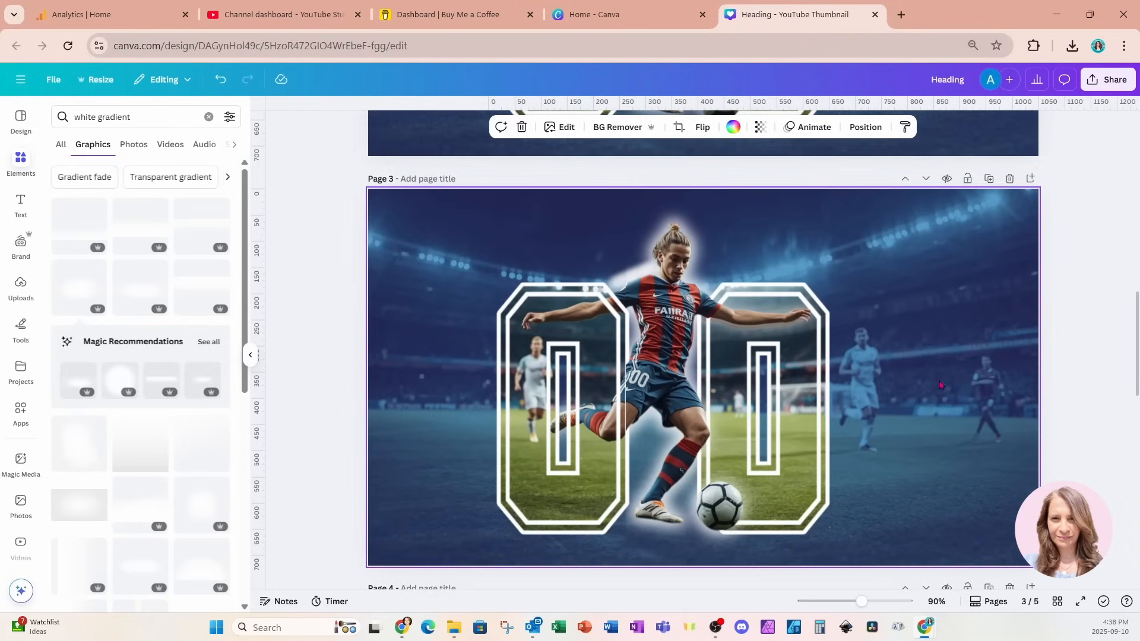